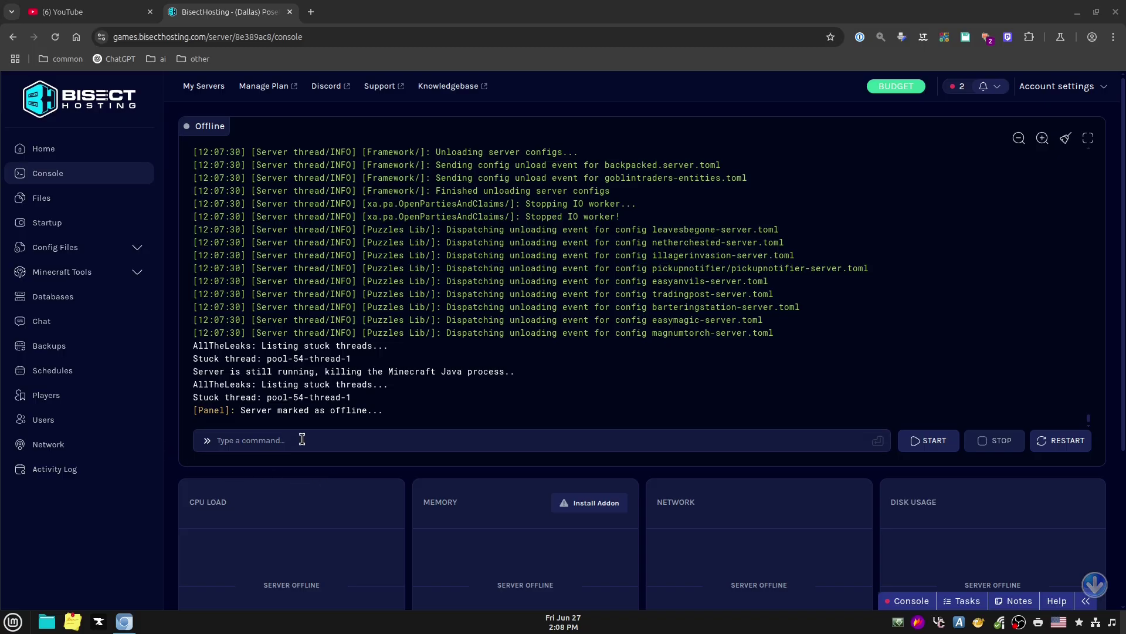
Start a new server schedule and name it "Start Server".
click(69, 370)
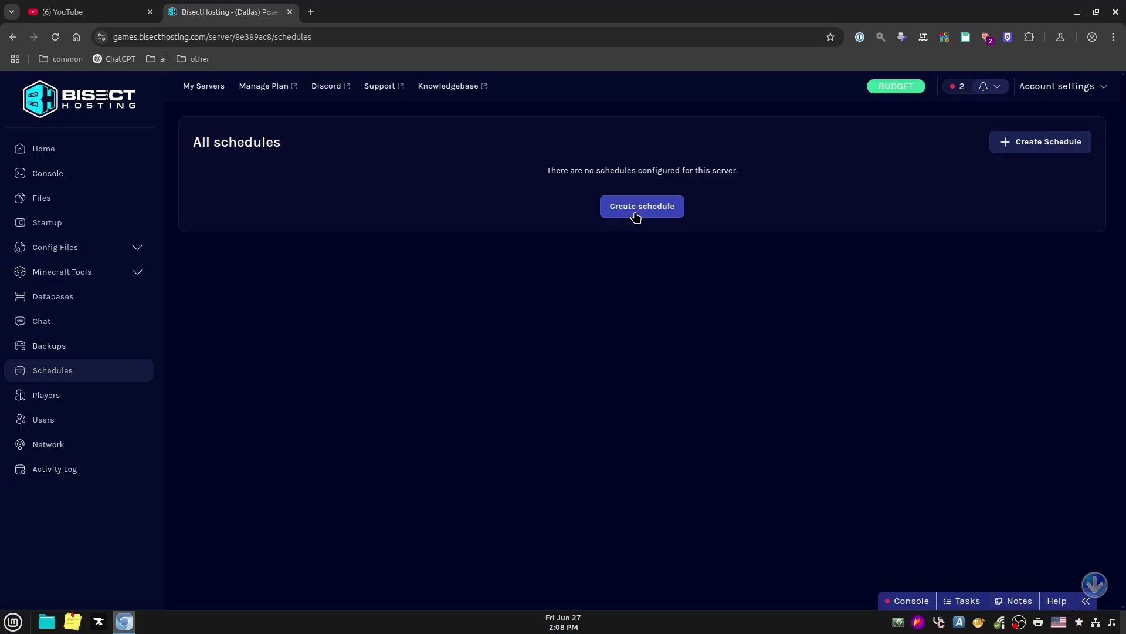
click(635, 217)
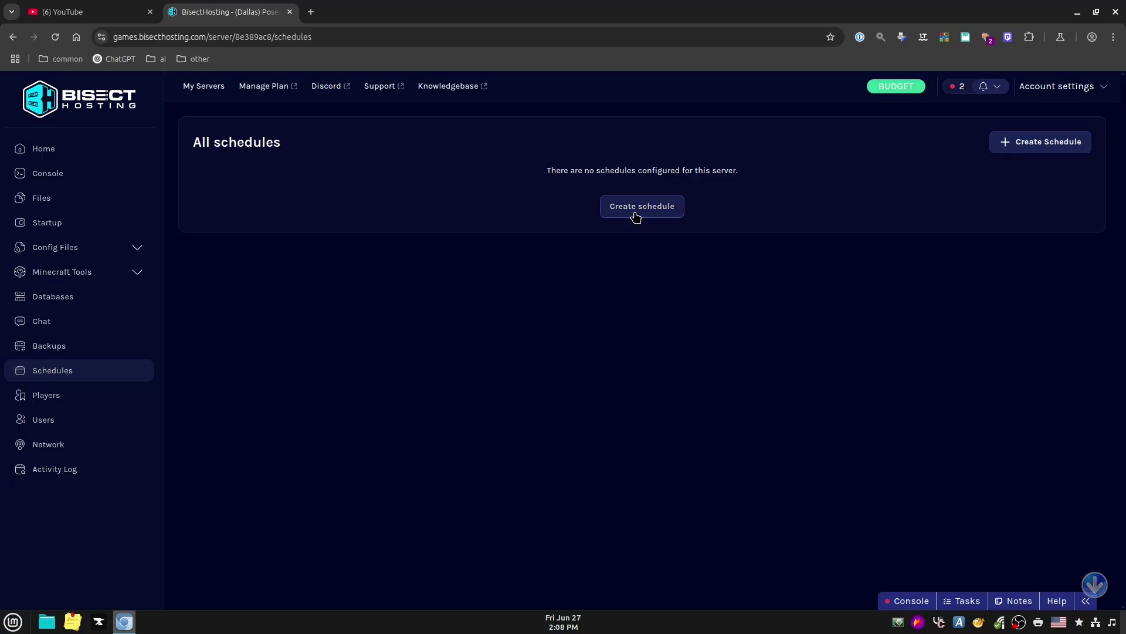
click(465, 240)
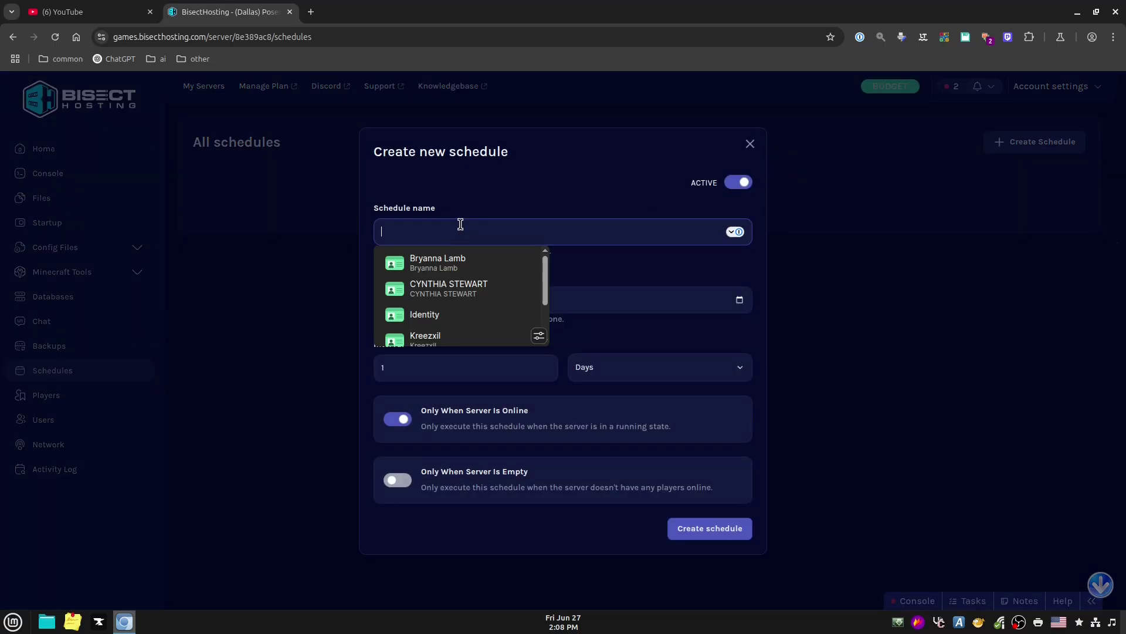
text(Start Server)
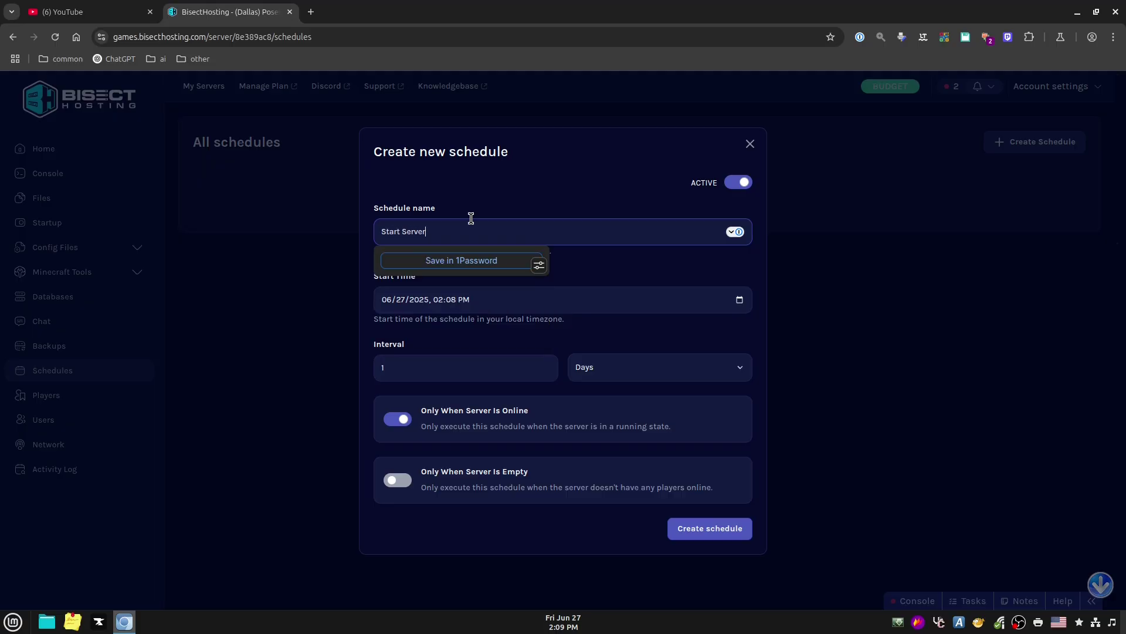
click(618, 270)
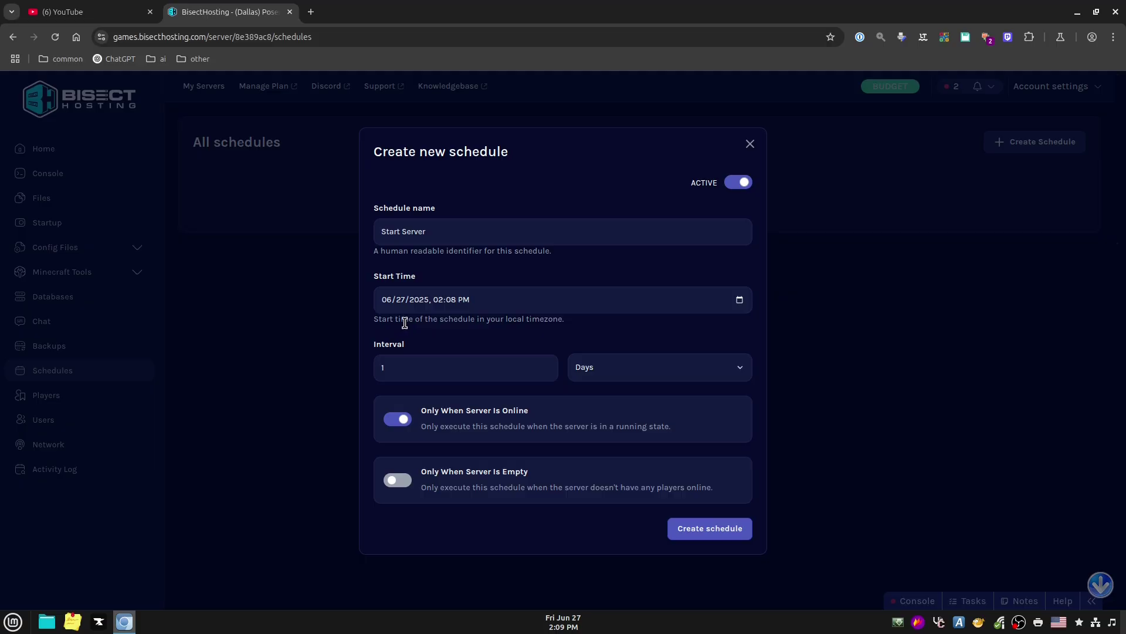
Set the Start Server schedule's start time to 06/27/2025, 02:15 PM.
click(533, 304)
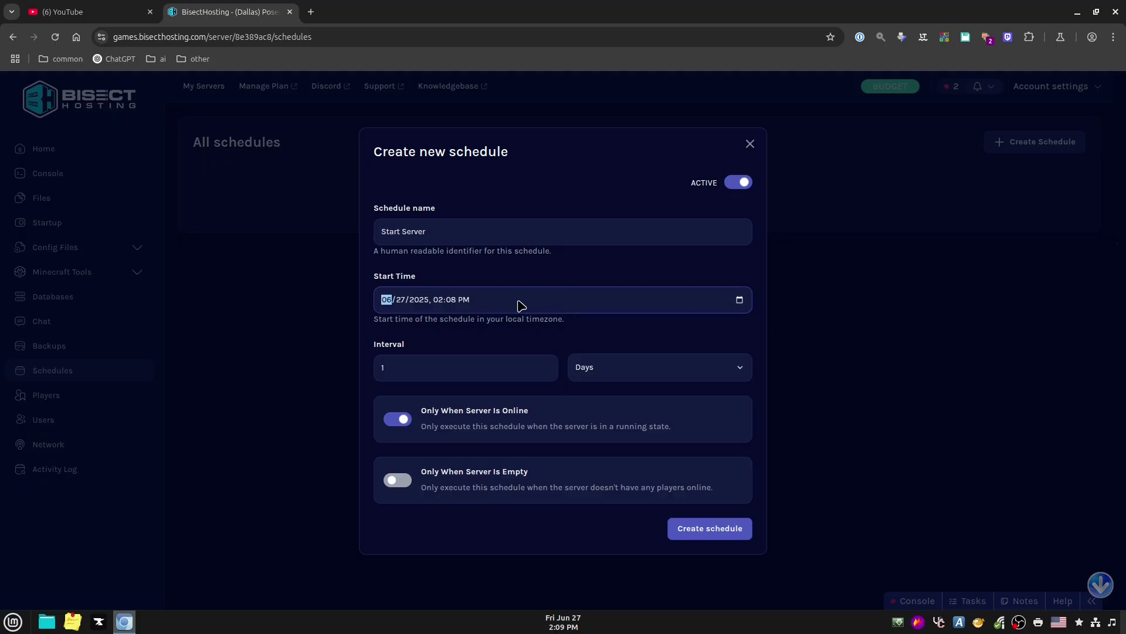
click(740, 301)
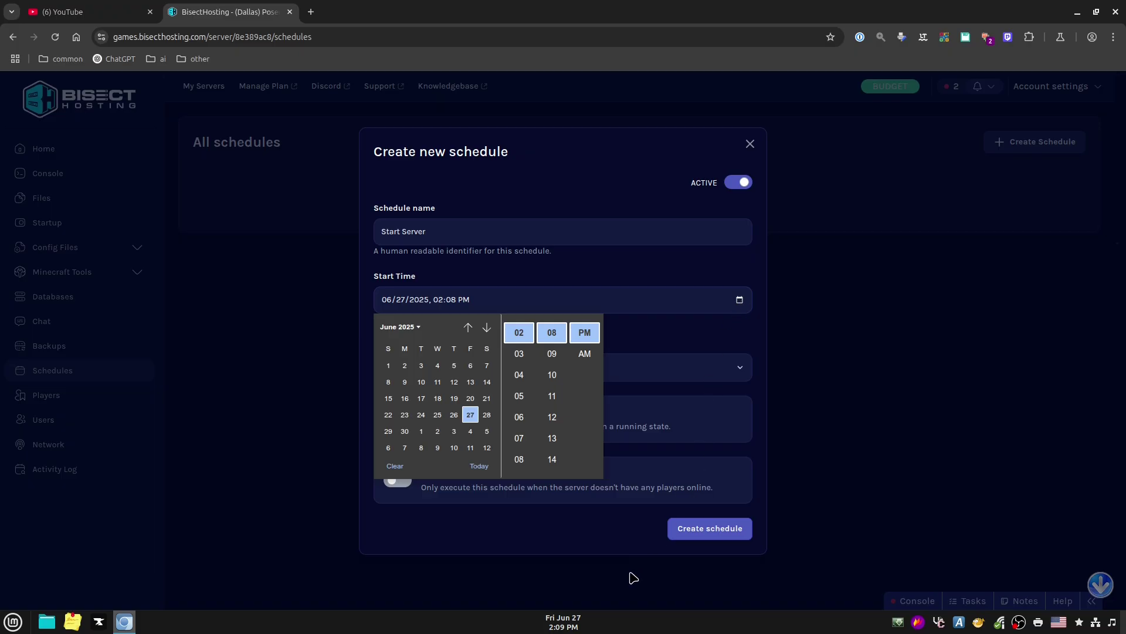
click(552, 459)
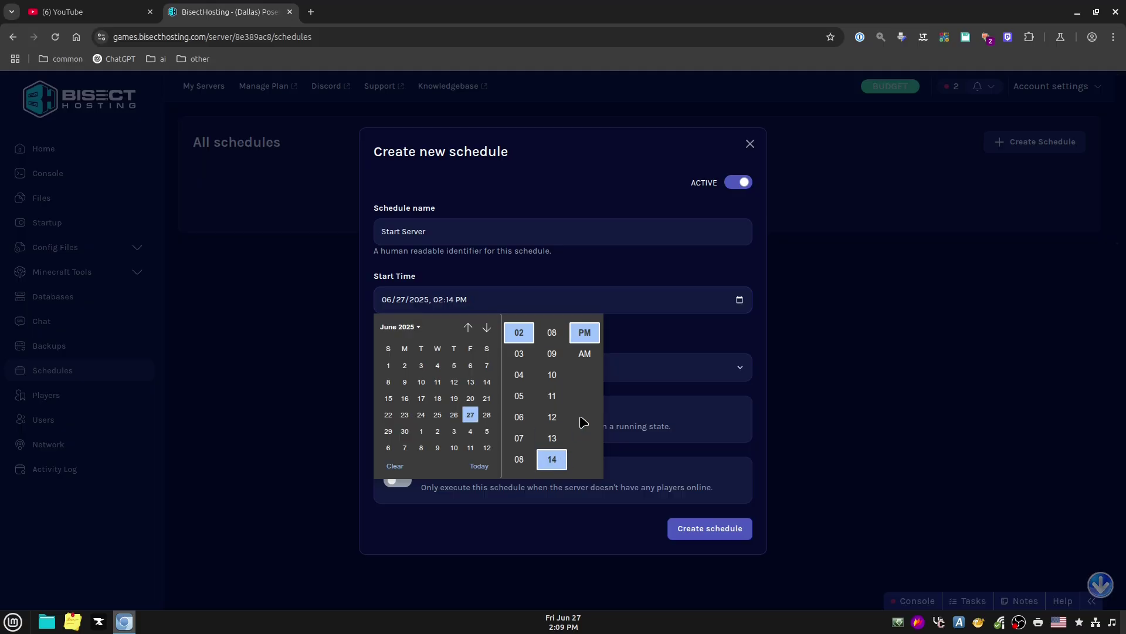
key(Down)
scroll(551, 464, down, 1)
scroll(552, 467, down, 1)
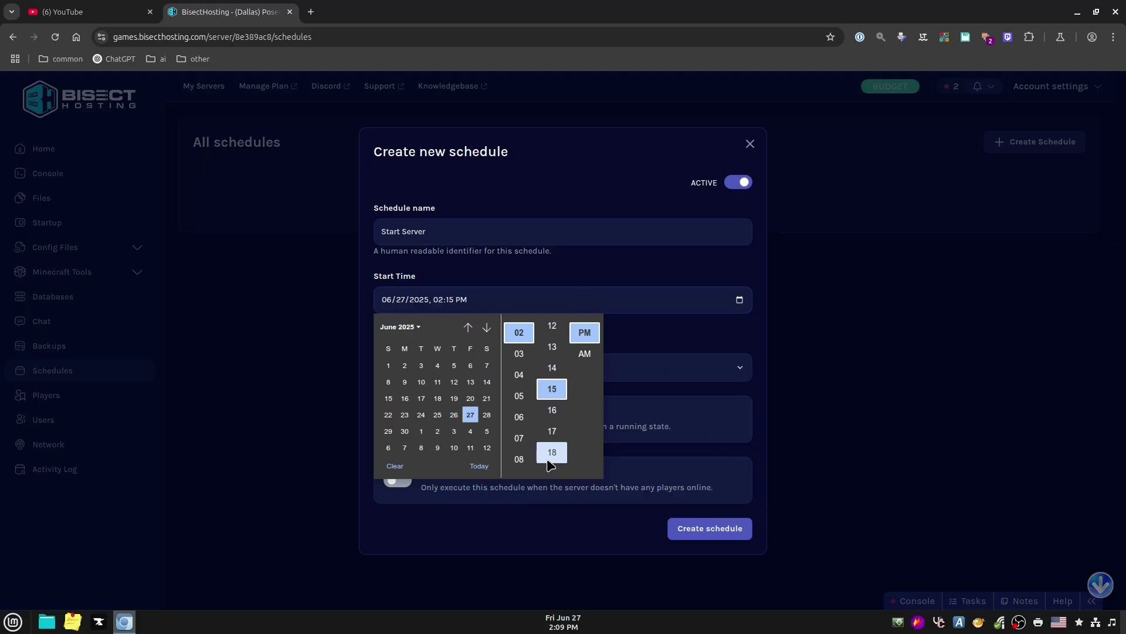
scroll(551, 463, down, 1)
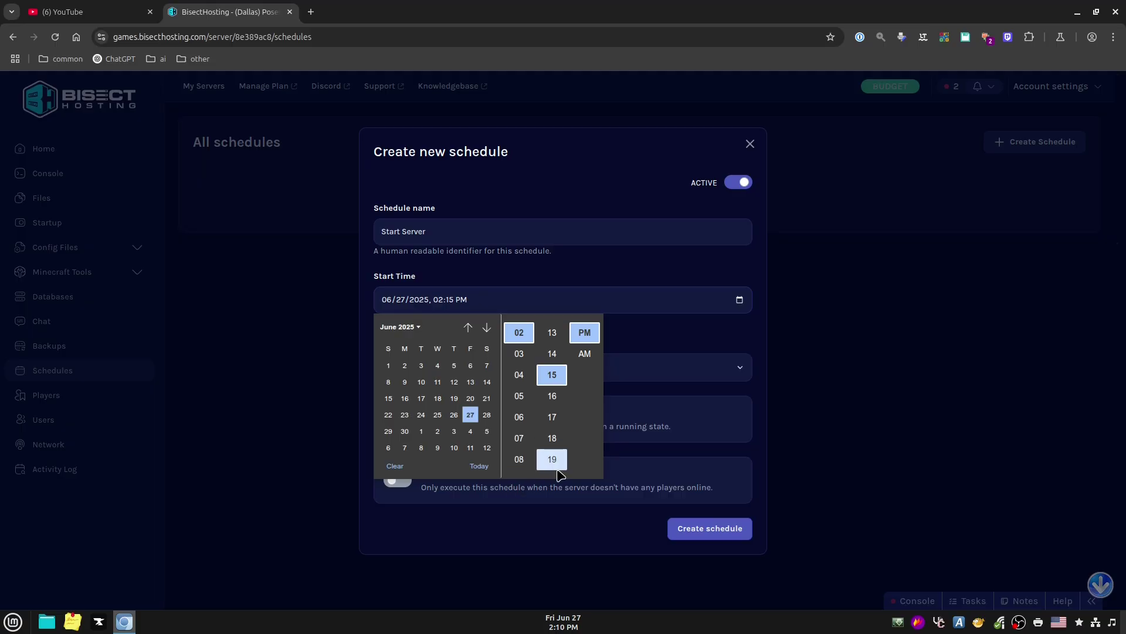
Turn off Only When Server Is Online and create the Start Server schedule.
click(706, 533)
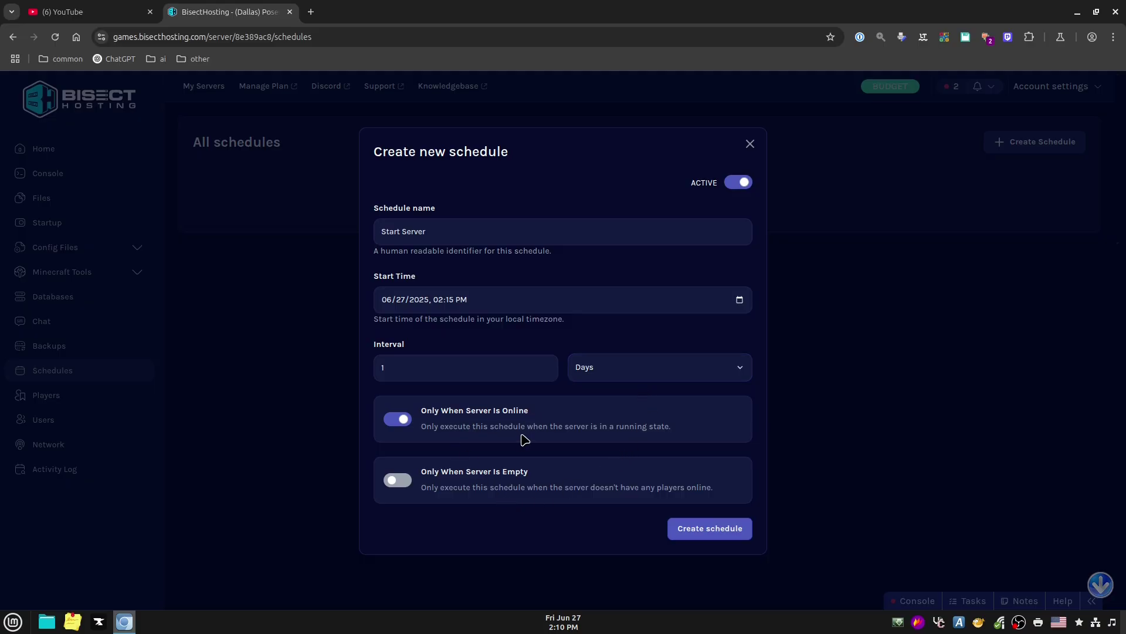
click(403, 419)
click(707, 531)
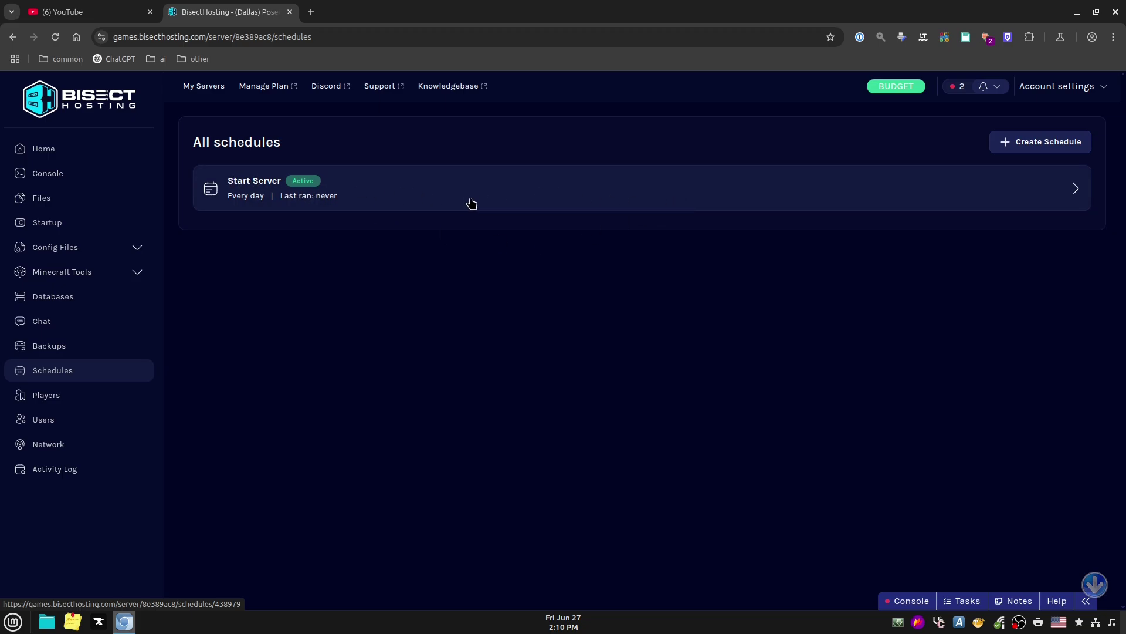
Add a task to the Start Server schedule with the action Send power action and the payload Start the server.
click(760, 206)
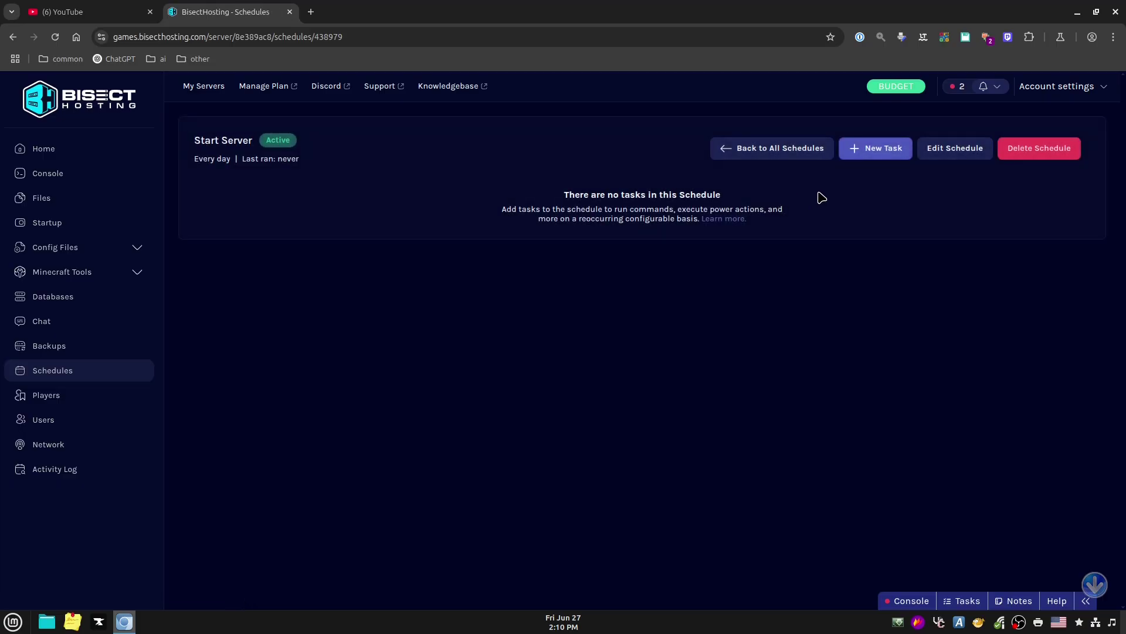
click(888, 150)
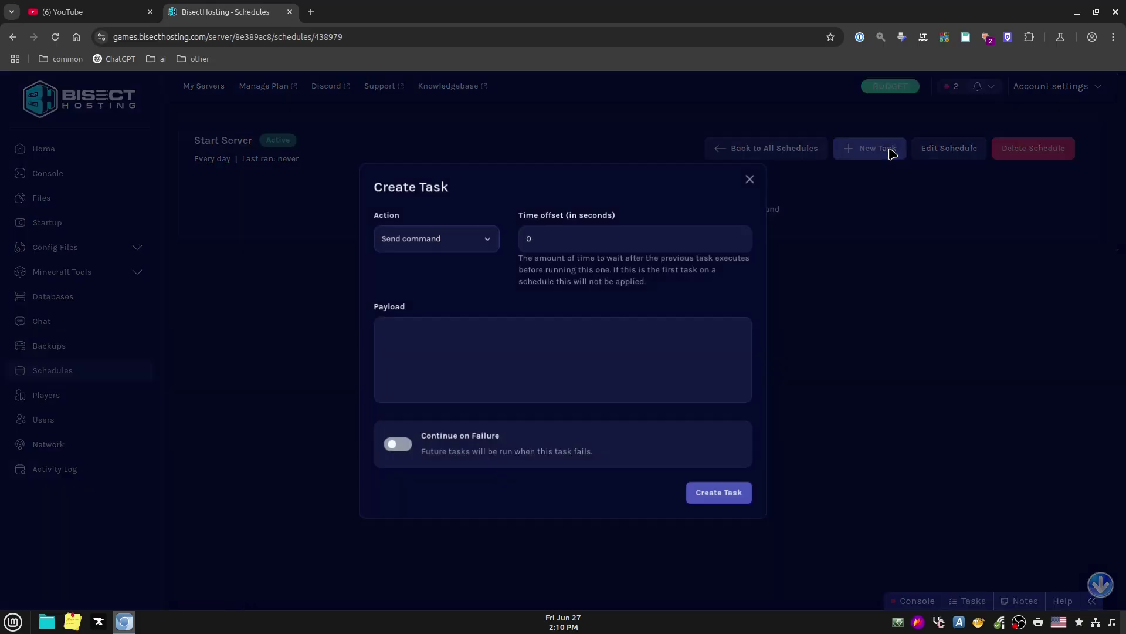
click(488, 246)
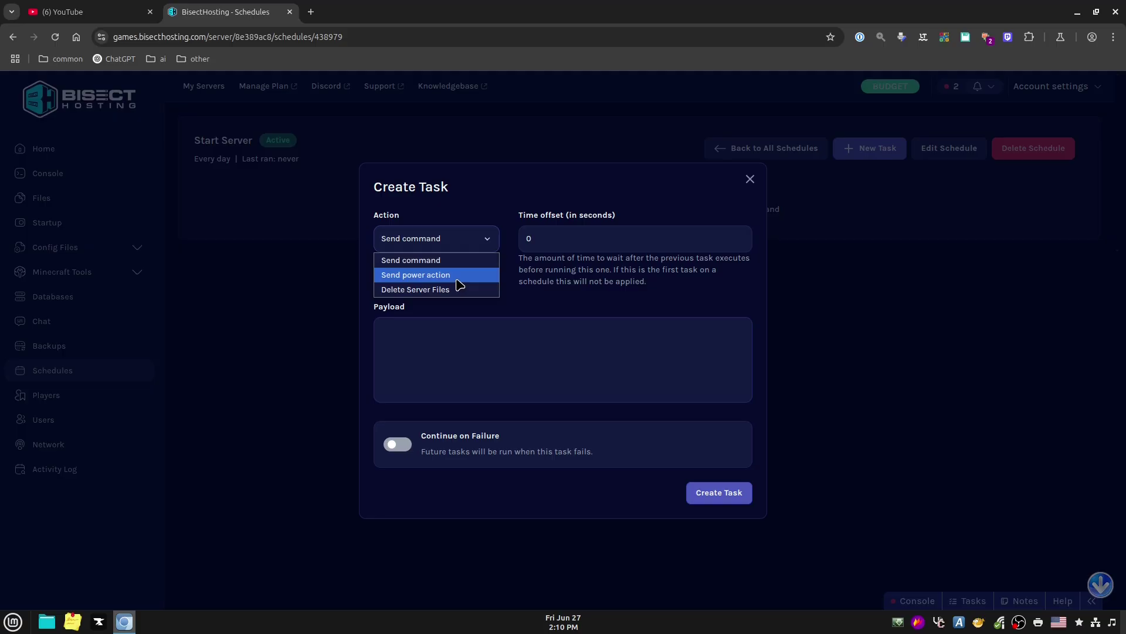
click(437, 275)
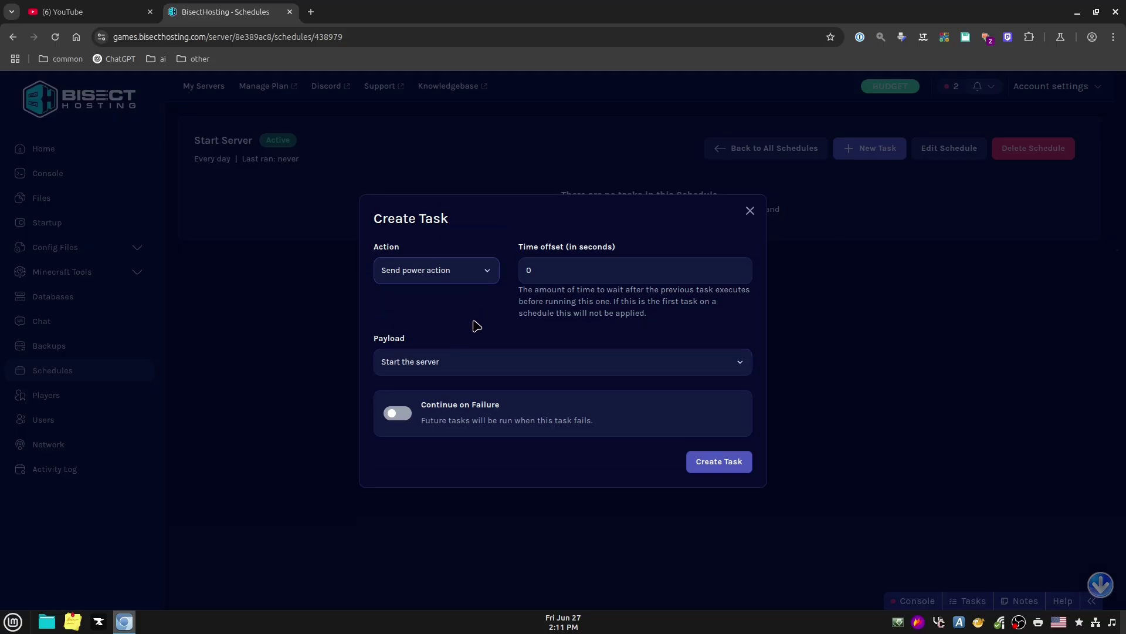
click(481, 368)
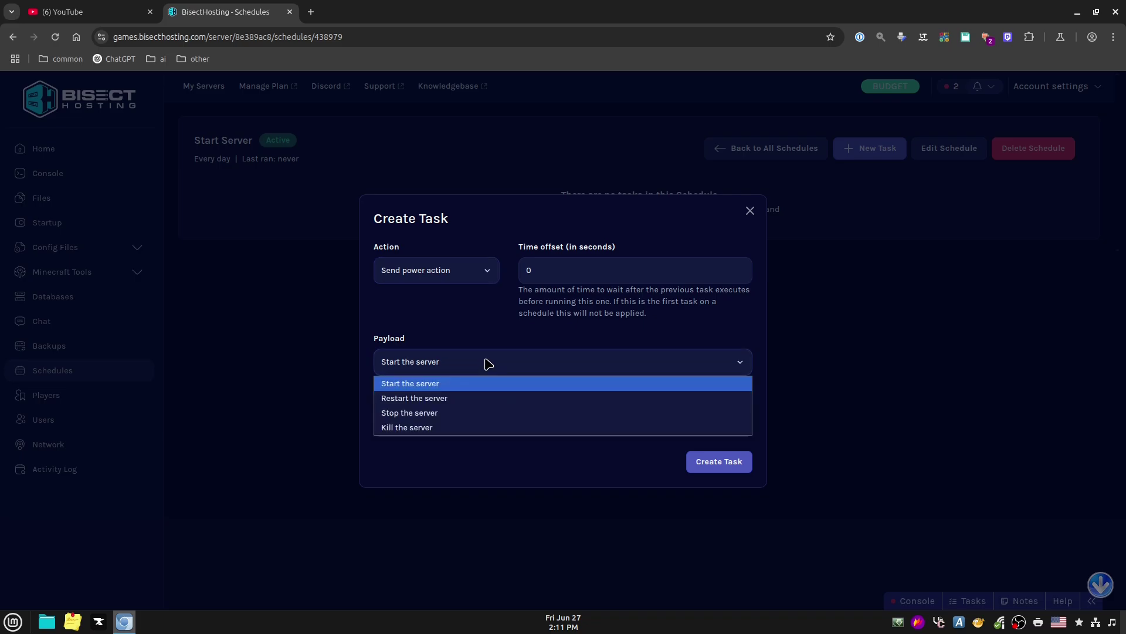
click(463, 313)
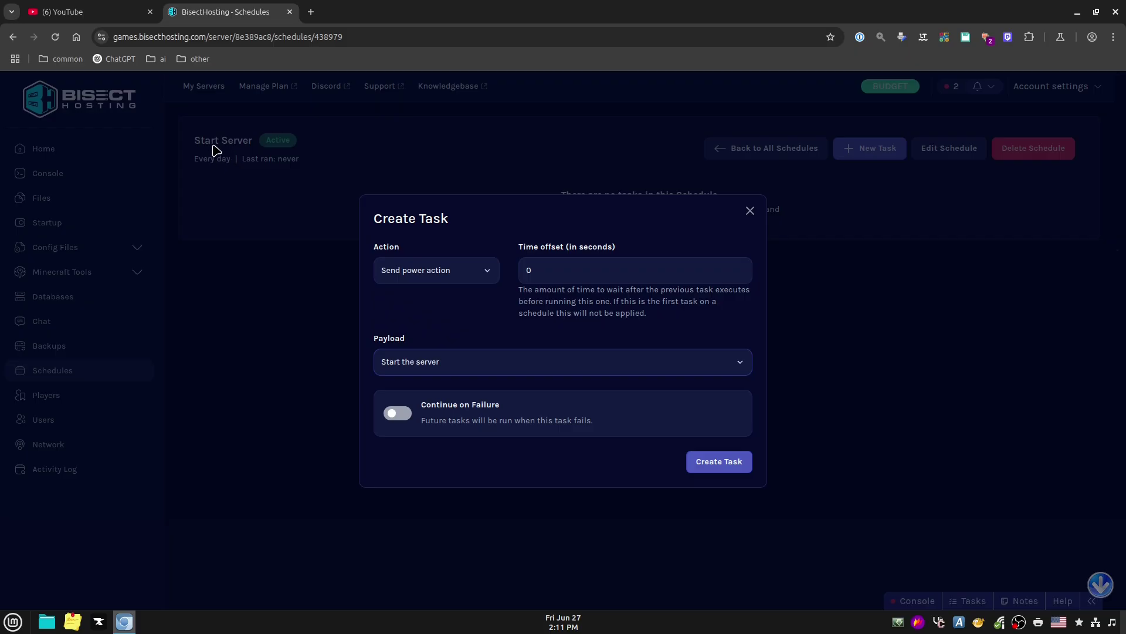
click(467, 365)
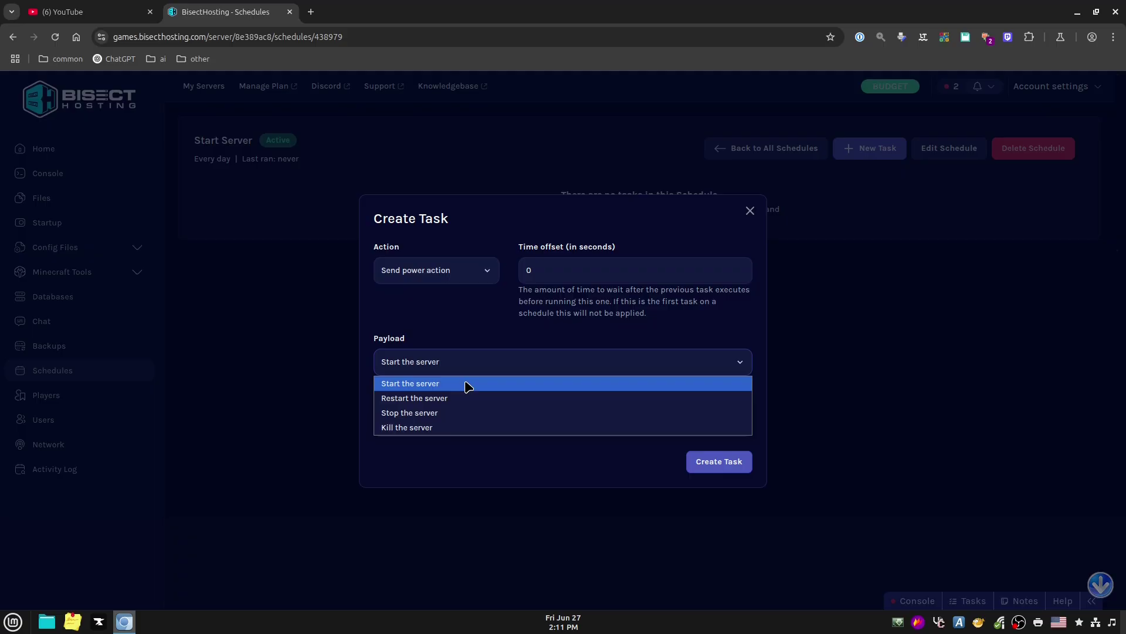
click(467, 384)
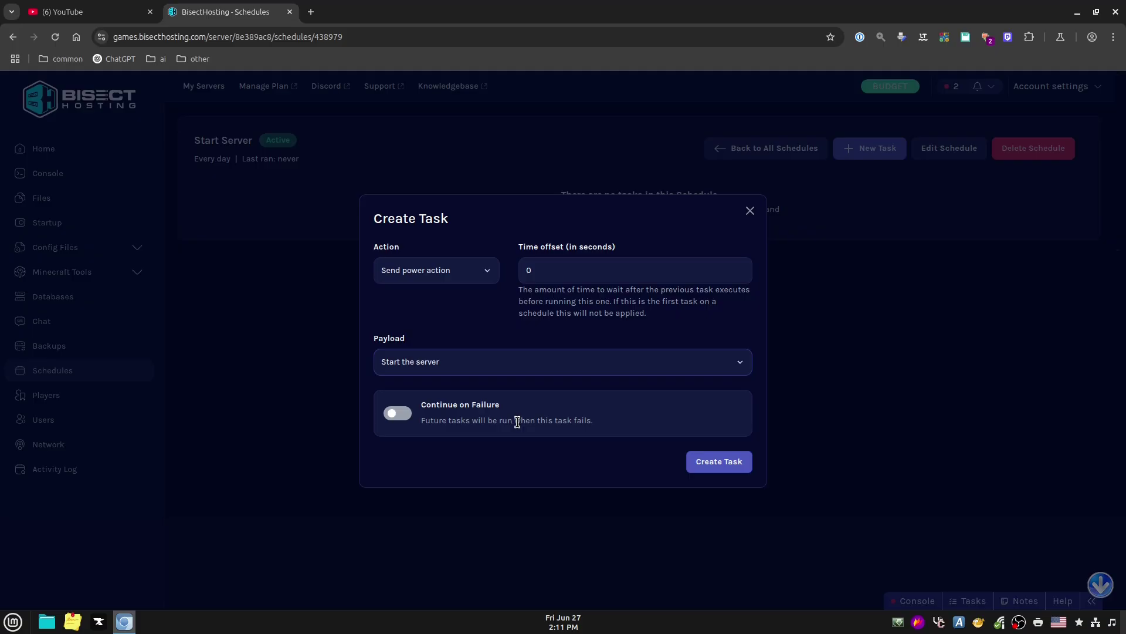
click(723, 463)
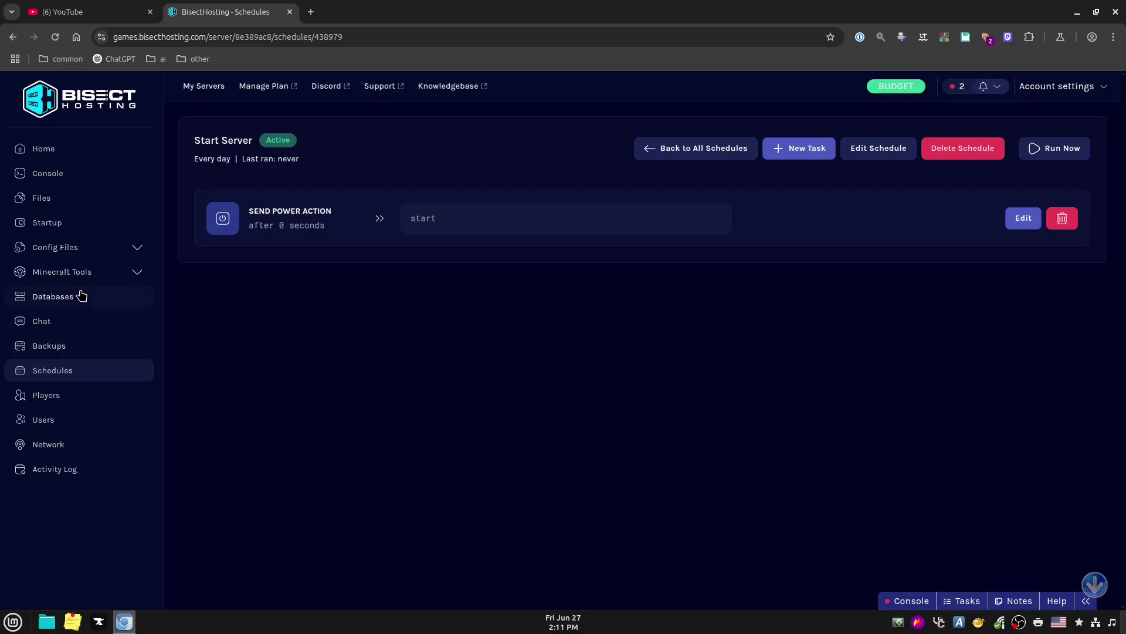
Check the server's status in its console against the current time and return to the schedules list.
click(45, 176)
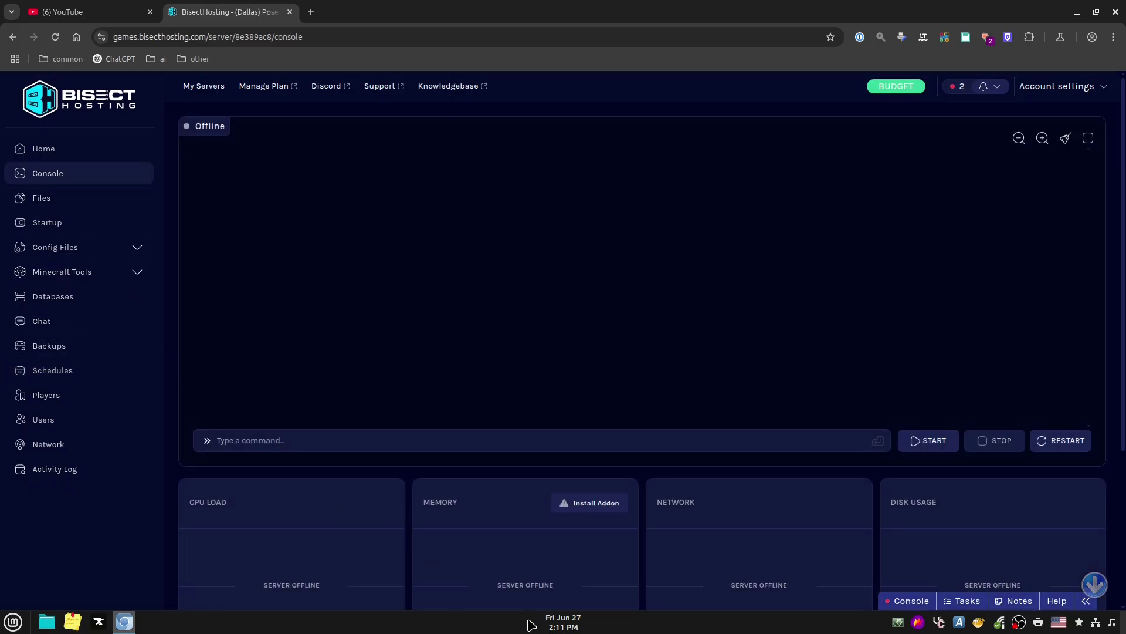
mouse_move(554, 632)
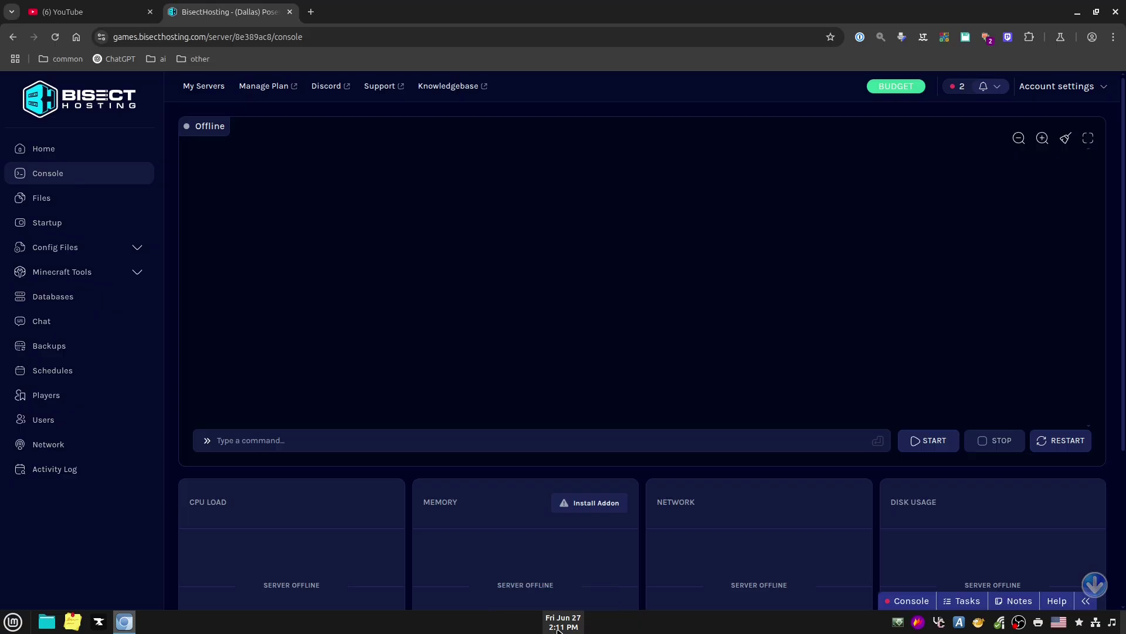
click(59, 379)
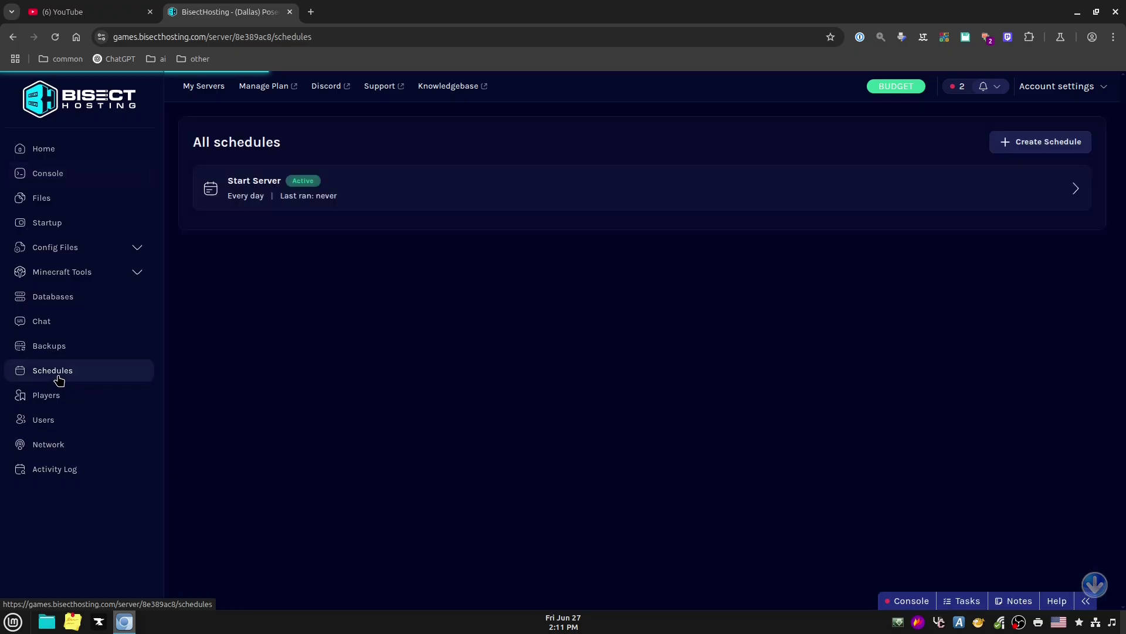
Start a second schedule and name it "Stop the Server".
click(1029, 146)
click(469, 232)
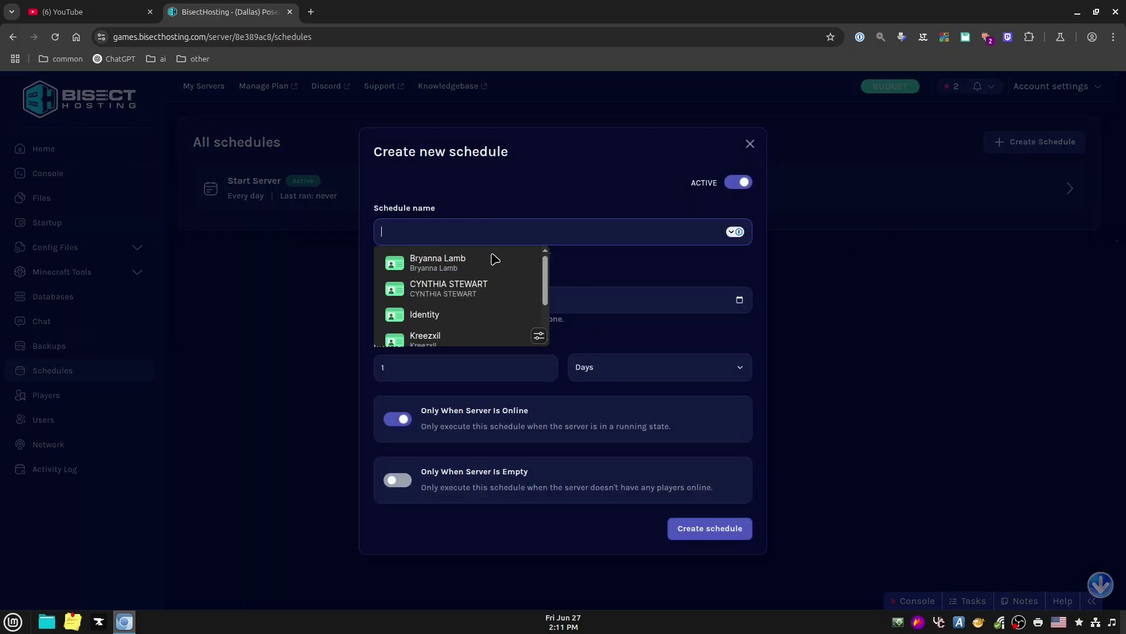
text(Stop)
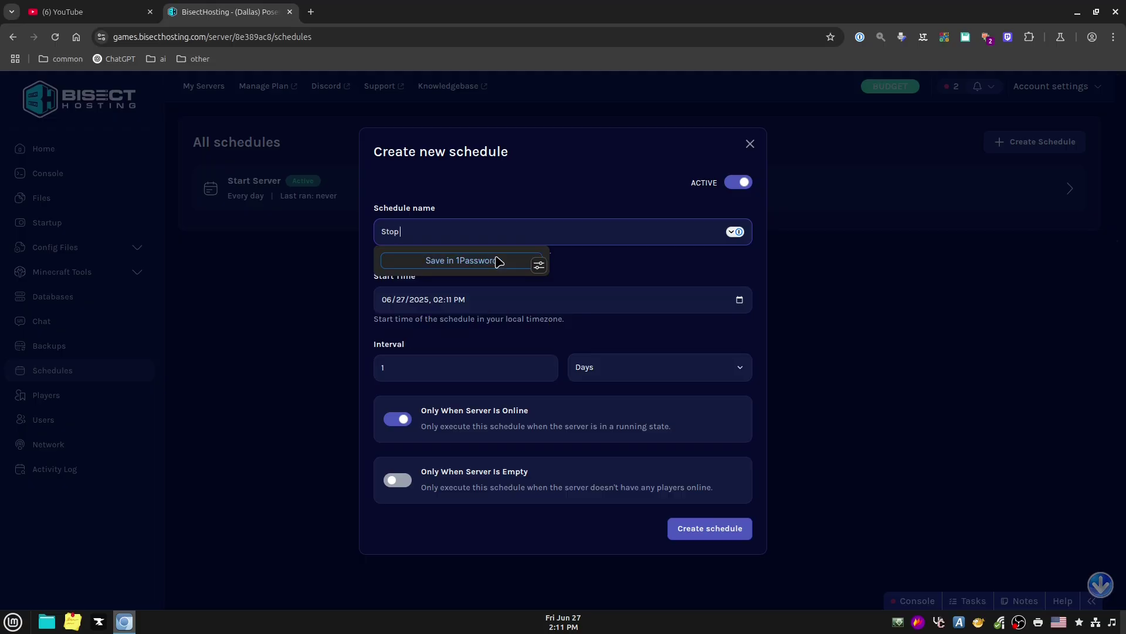
text( the SEr)
key(Delete)
text(er)
Set the Stop the Server schedule's start time to 02:18 PM and create the schedule.
click(740, 301)
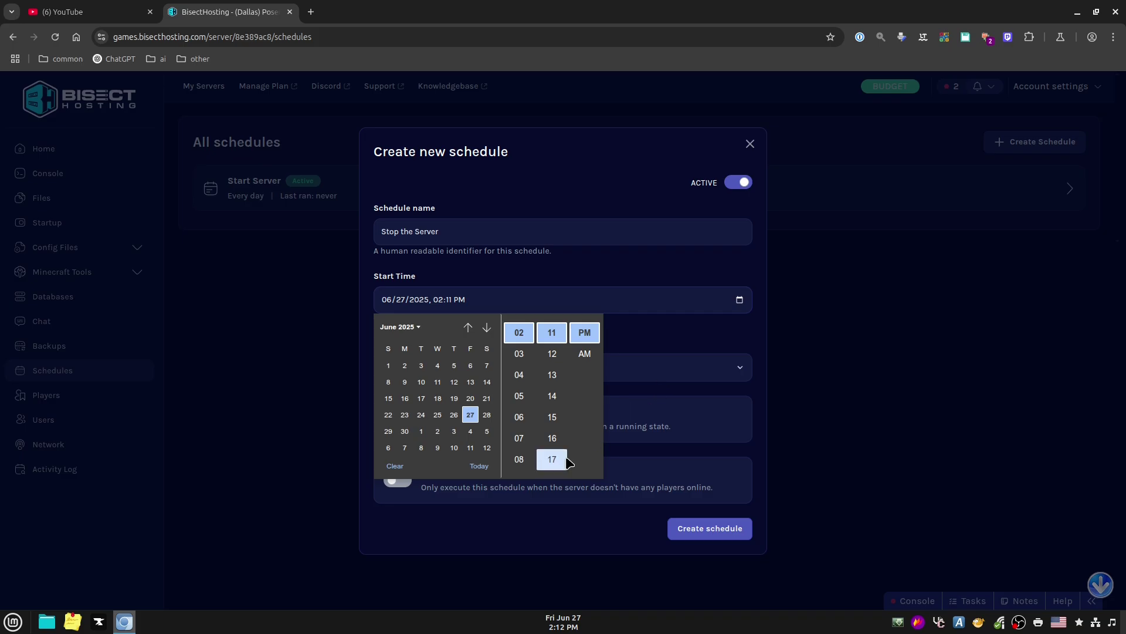
scroll(567, 462, down, 2)
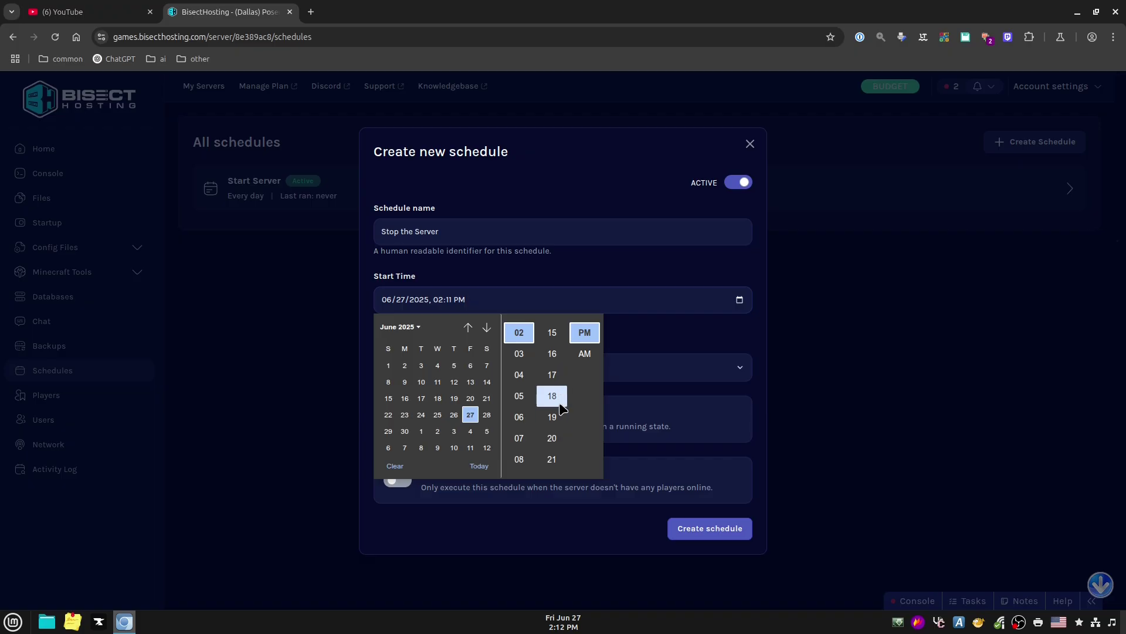
click(554, 403)
click(707, 344)
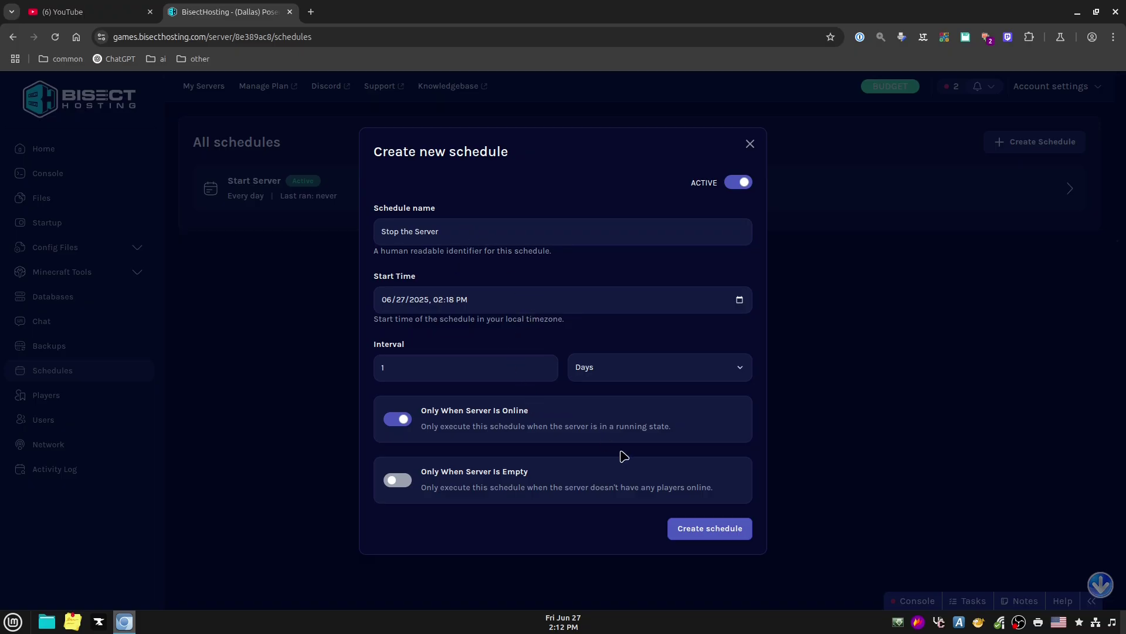
click(706, 535)
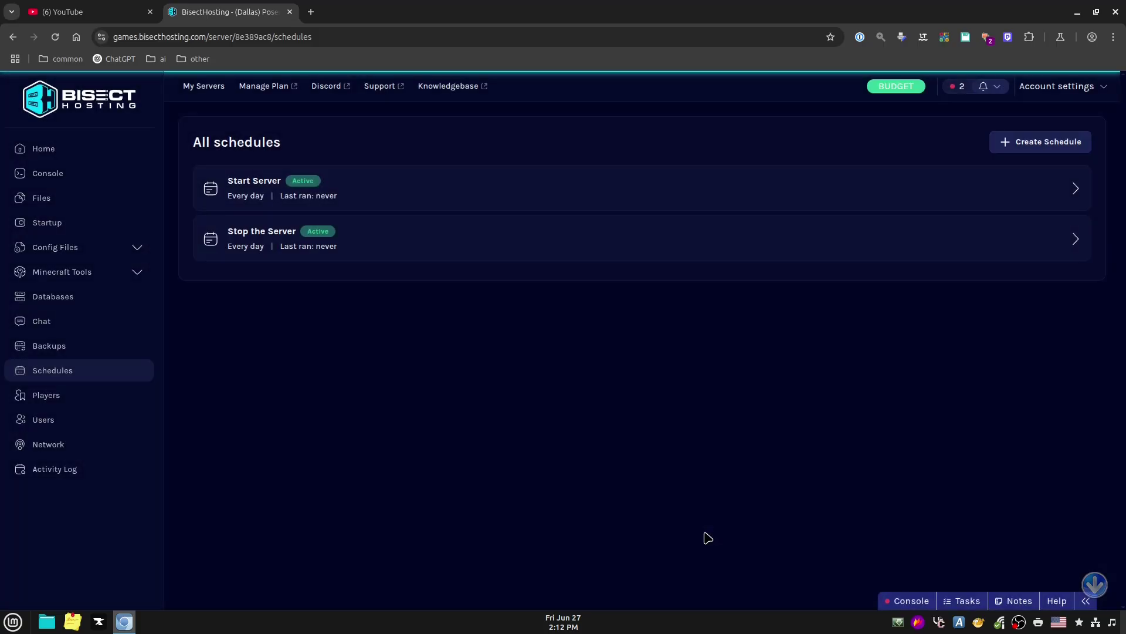
Add a task to the Stop the Server schedule with the action Send power action and the payload Stop the server.
click(699, 249)
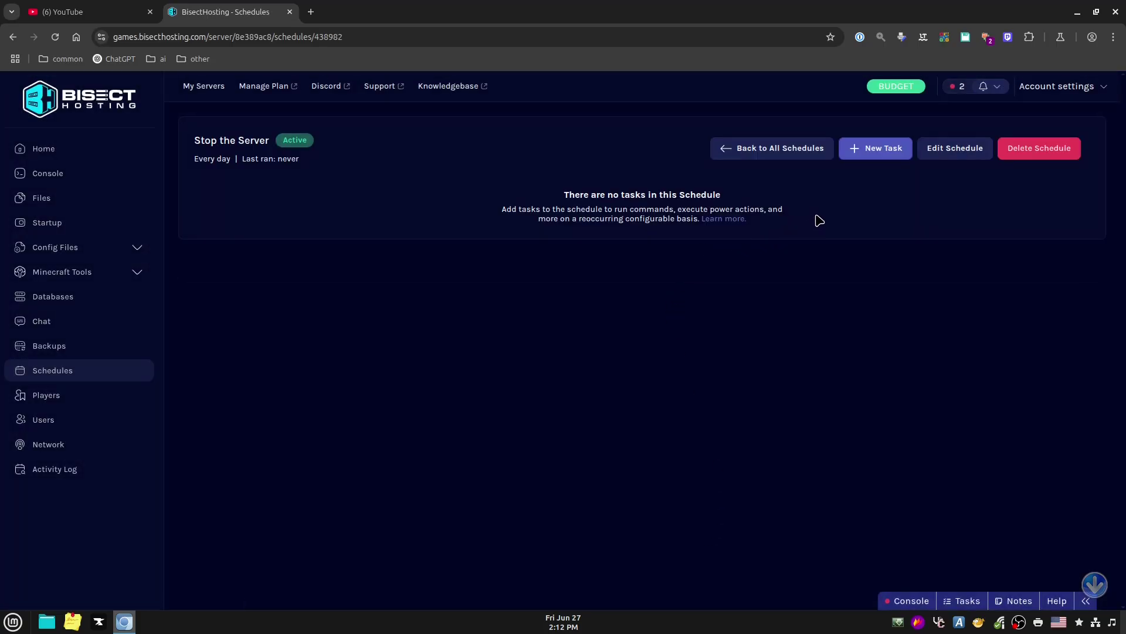
click(890, 146)
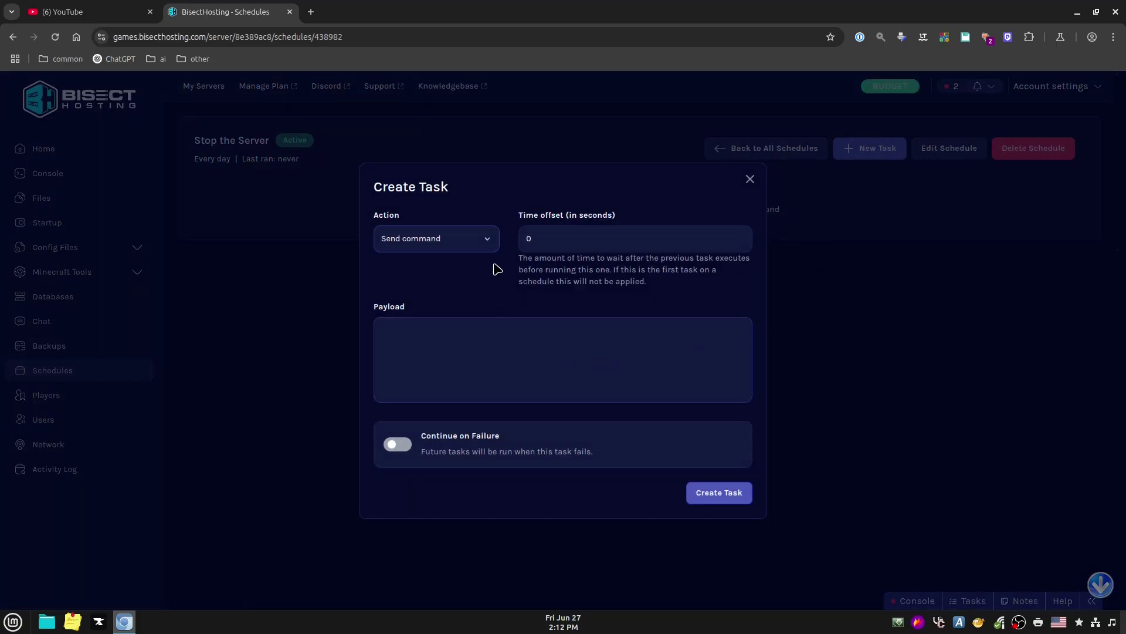
click(491, 244)
click(457, 265)
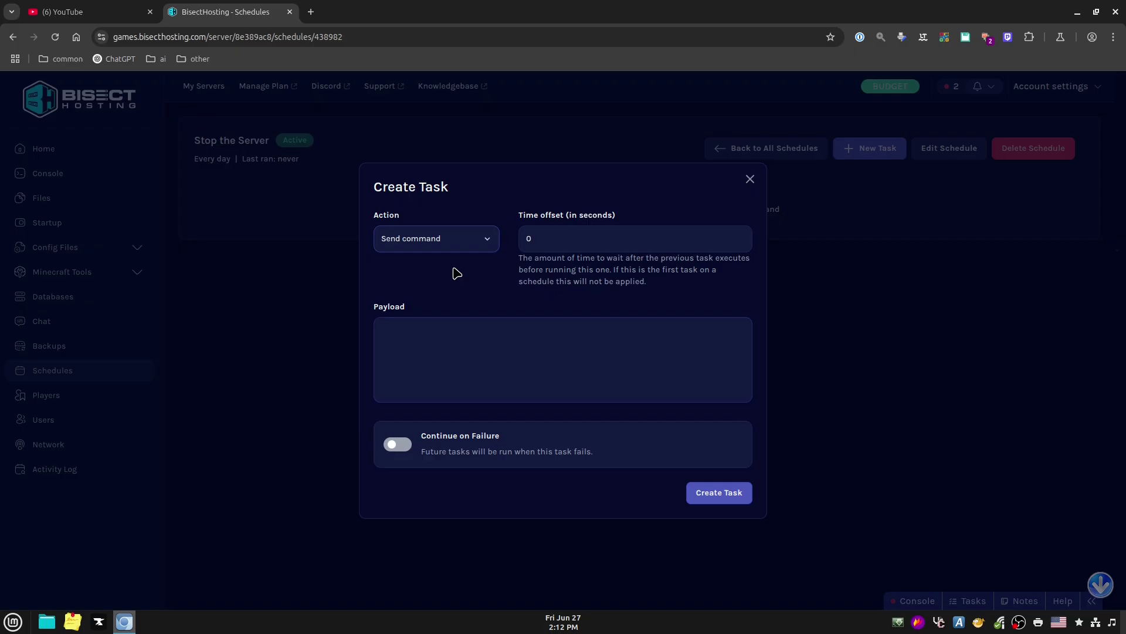
click(445, 336)
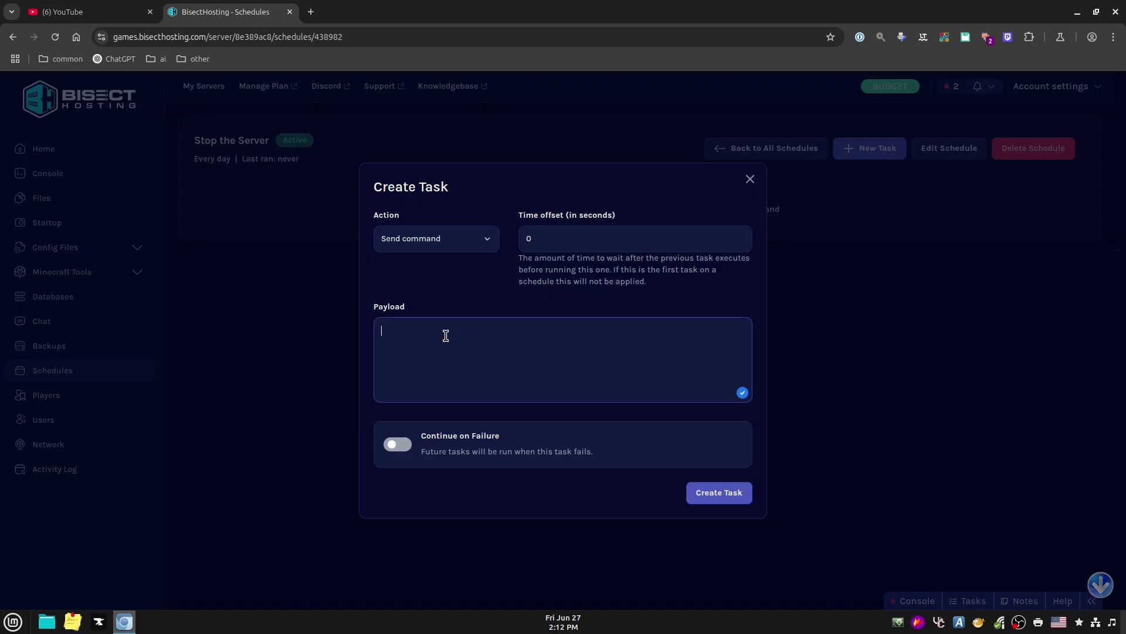
click(476, 244)
click(459, 269)
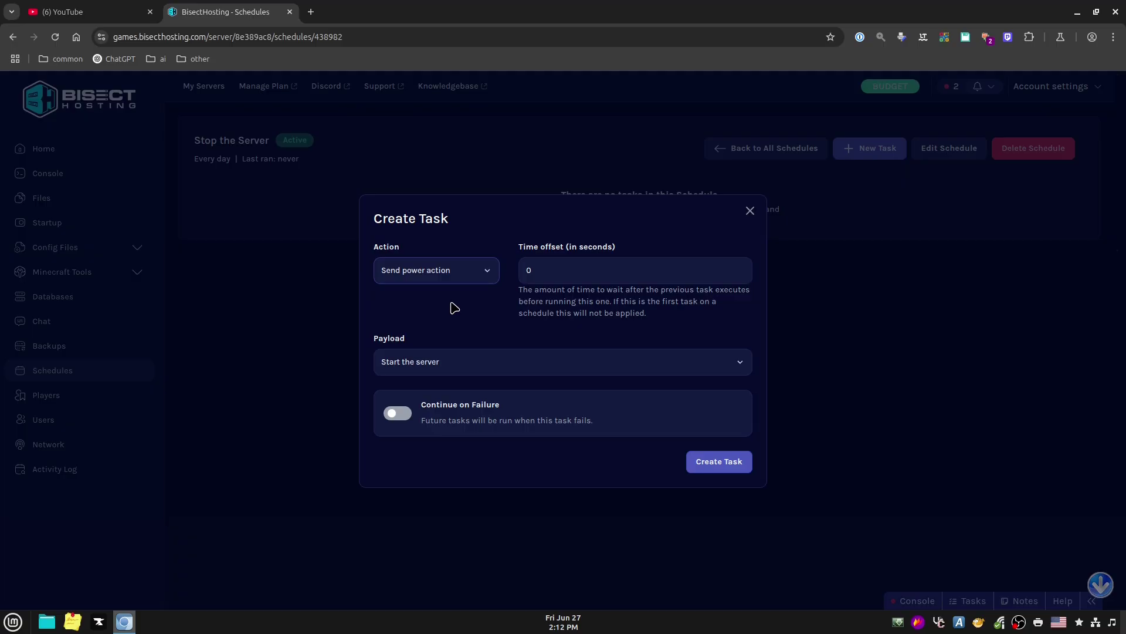
click(454, 364)
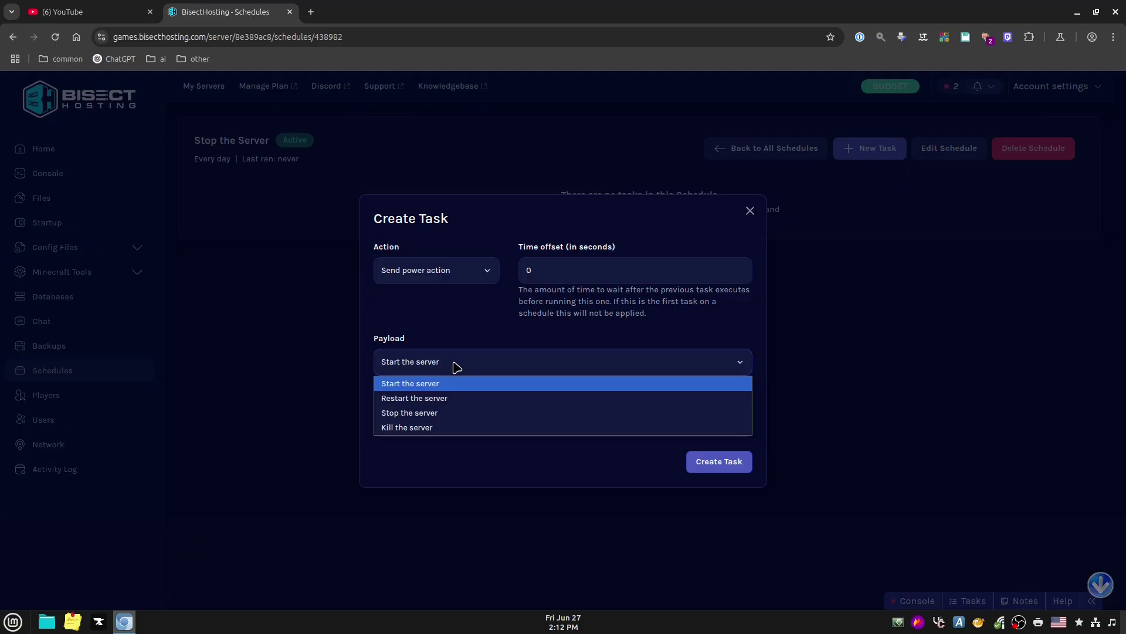
click(437, 413)
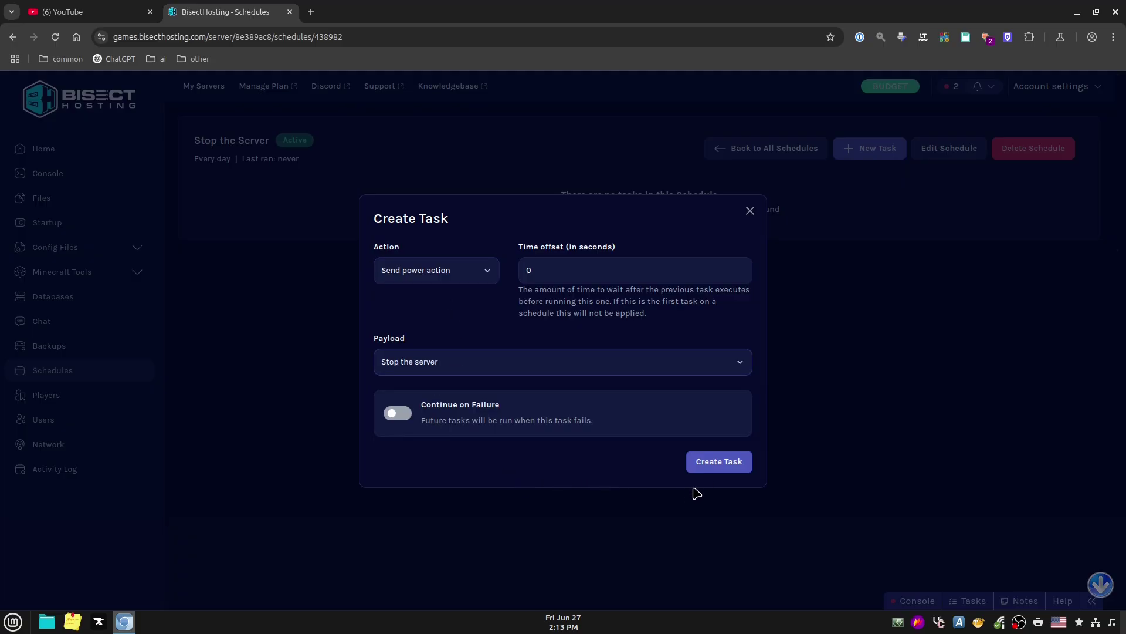
click(717, 464)
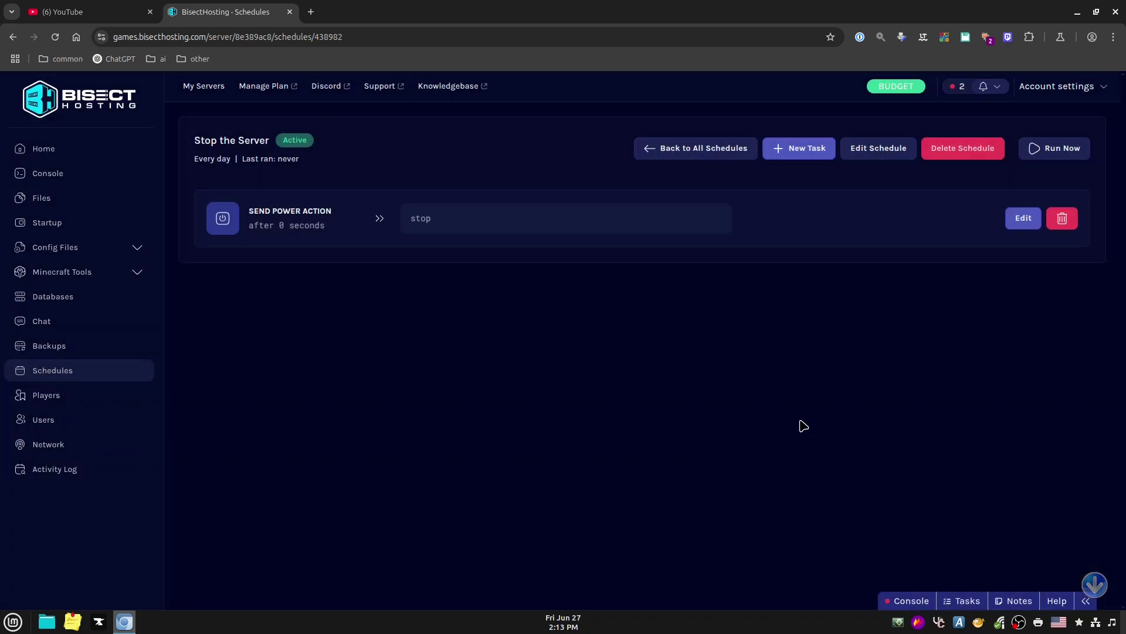
Check the server's status in its console and return to the schedules list.
click(679, 156)
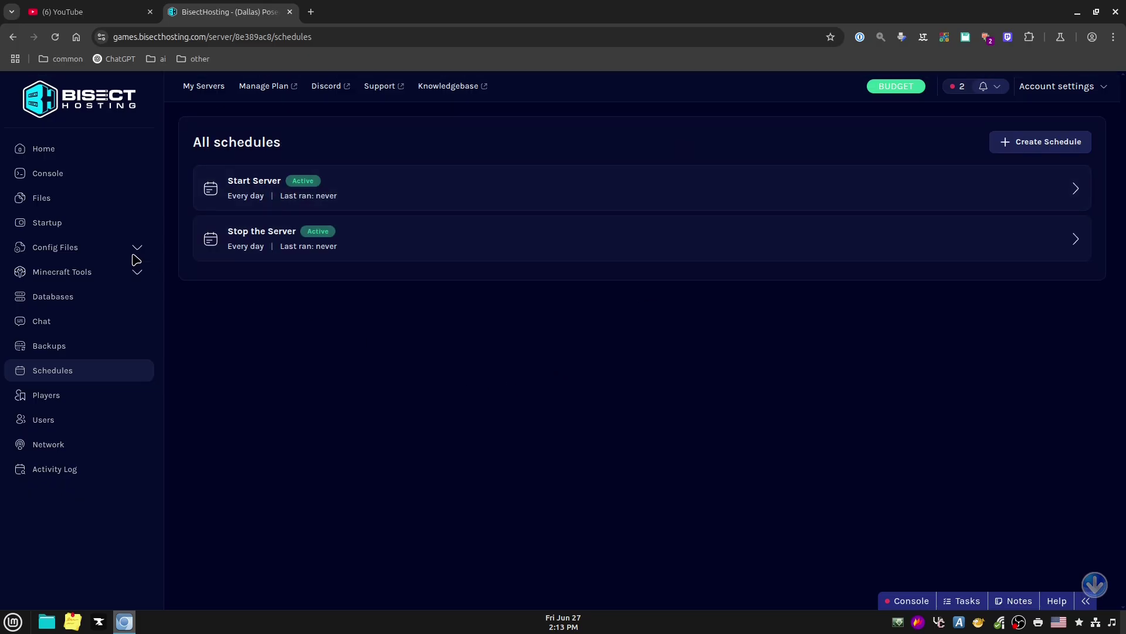
click(66, 177)
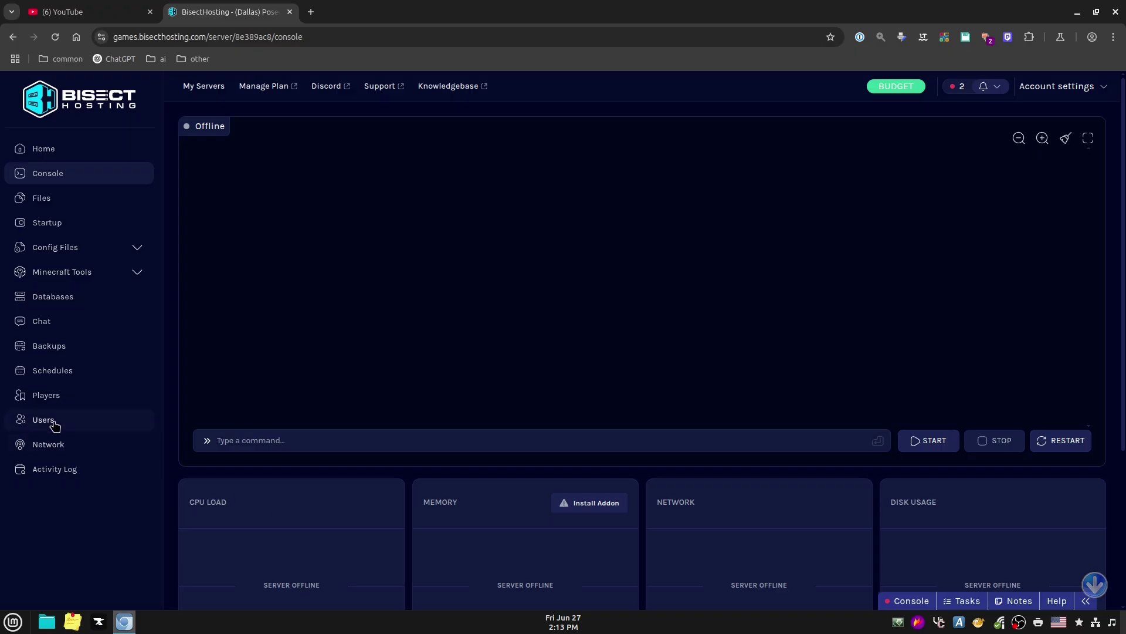
click(59, 374)
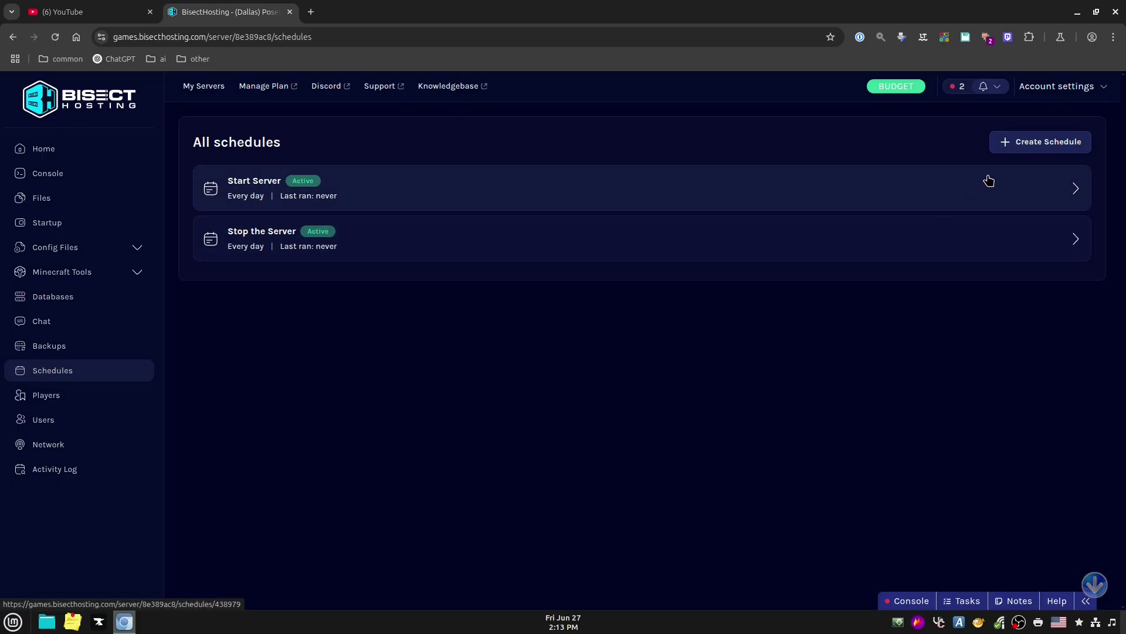
Start a third schedule and name it "Kill the Server".
click(1036, 146)
click(507, 233)
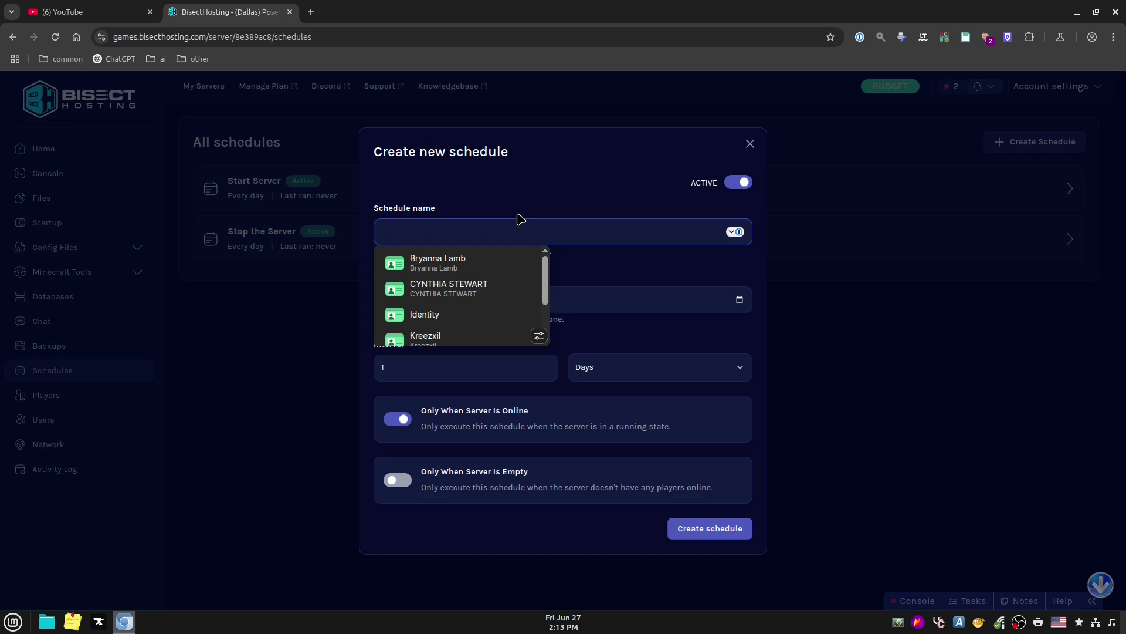
text(Kill the Server)
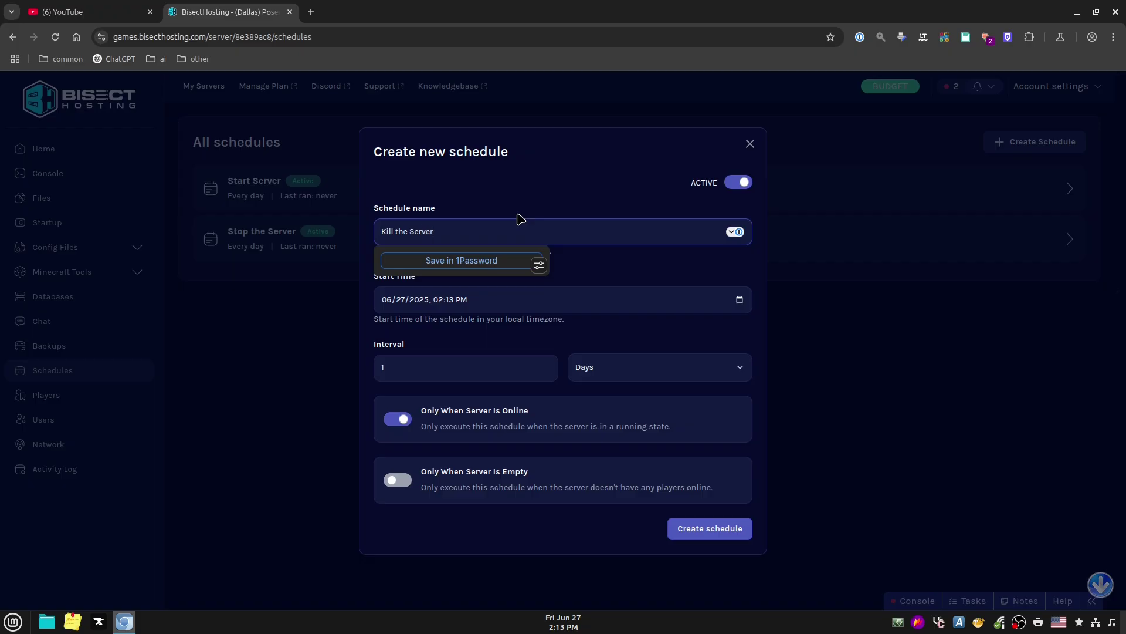
Set the Kill the Server schedule's start time to 02:20 PM and create the schedule.
click(739, 300)
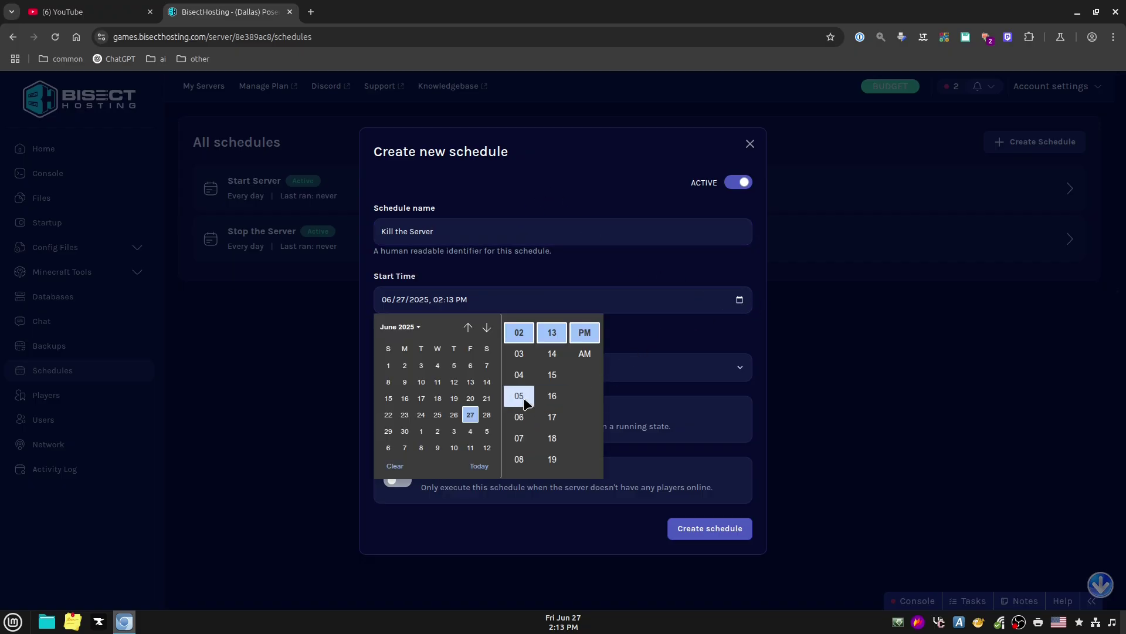
scroll(545, 428, down, 2)
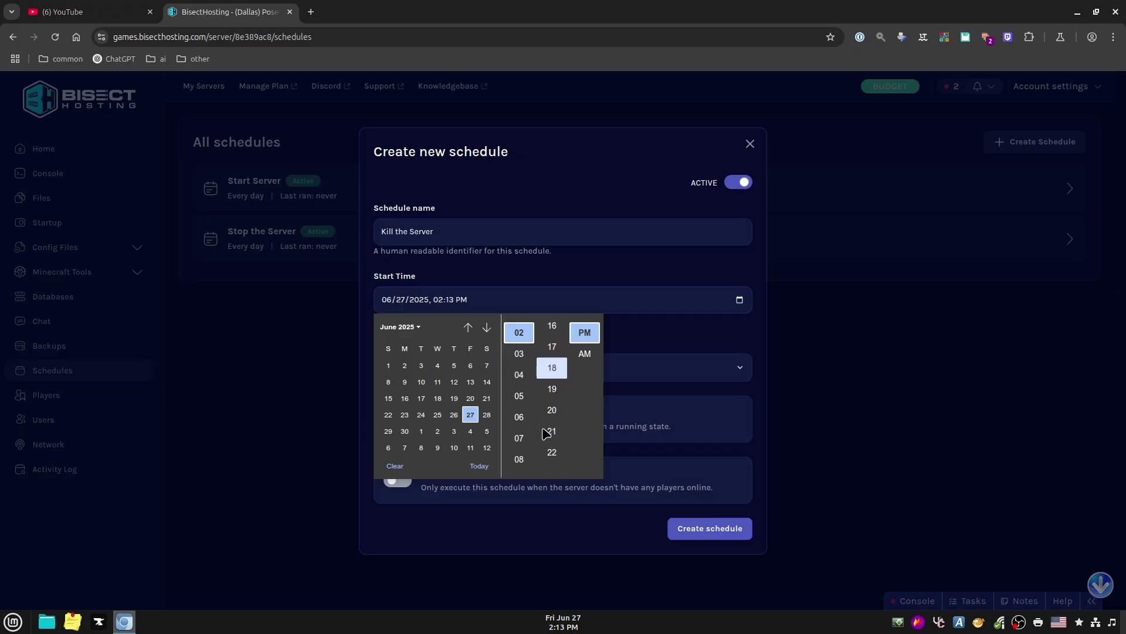
scroll(551, 431, down, 1)
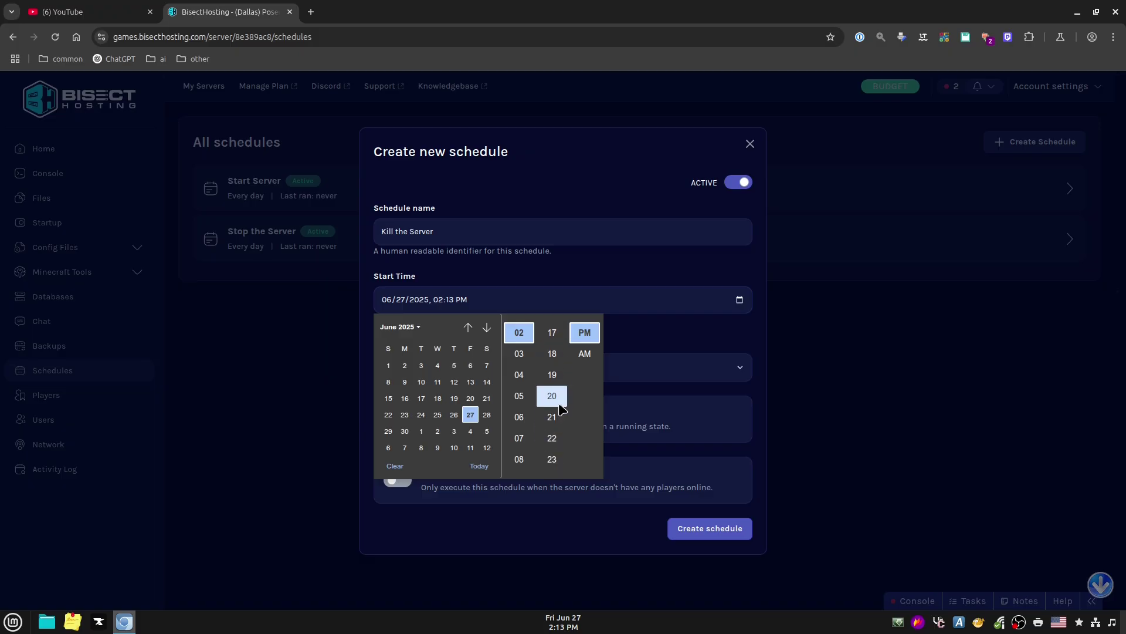
click(557, 405)
click(665, 334)
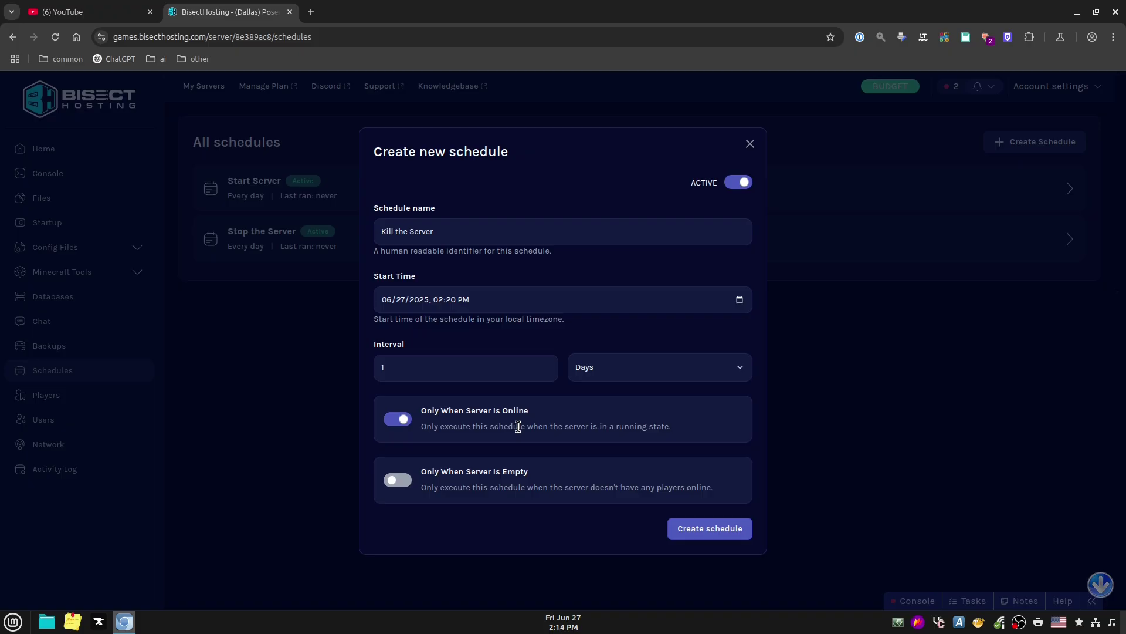
click(695, 530)
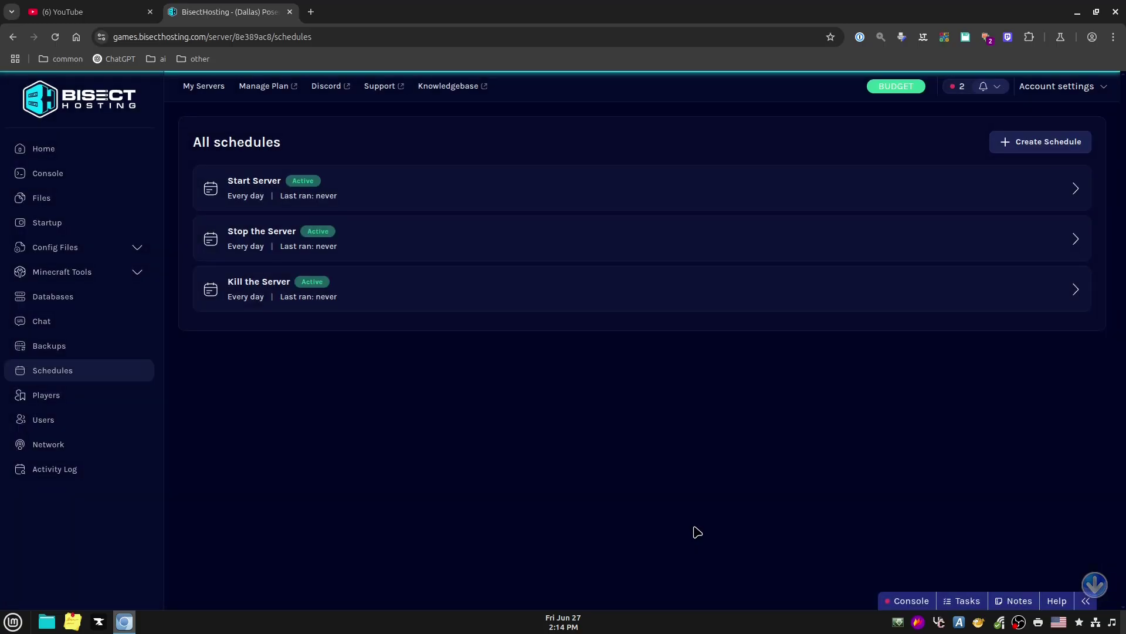
Add a task to the Kill the Server schedule with the action Send power action and the payload Kill the server.
click(1004, 288)
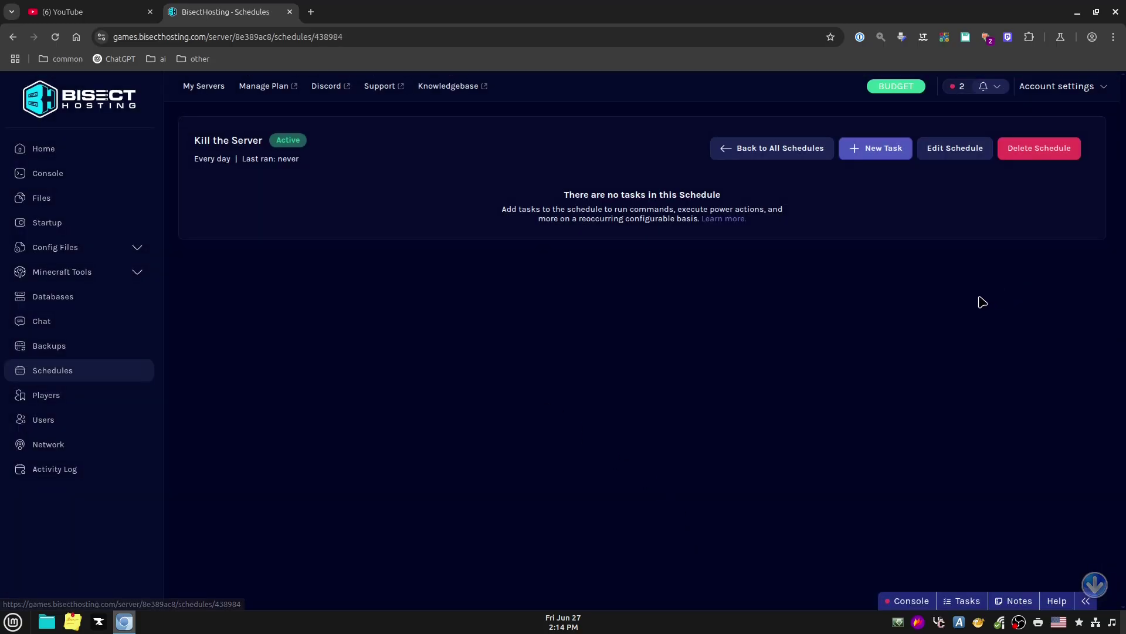
click(872, 145)
click(484, 238)
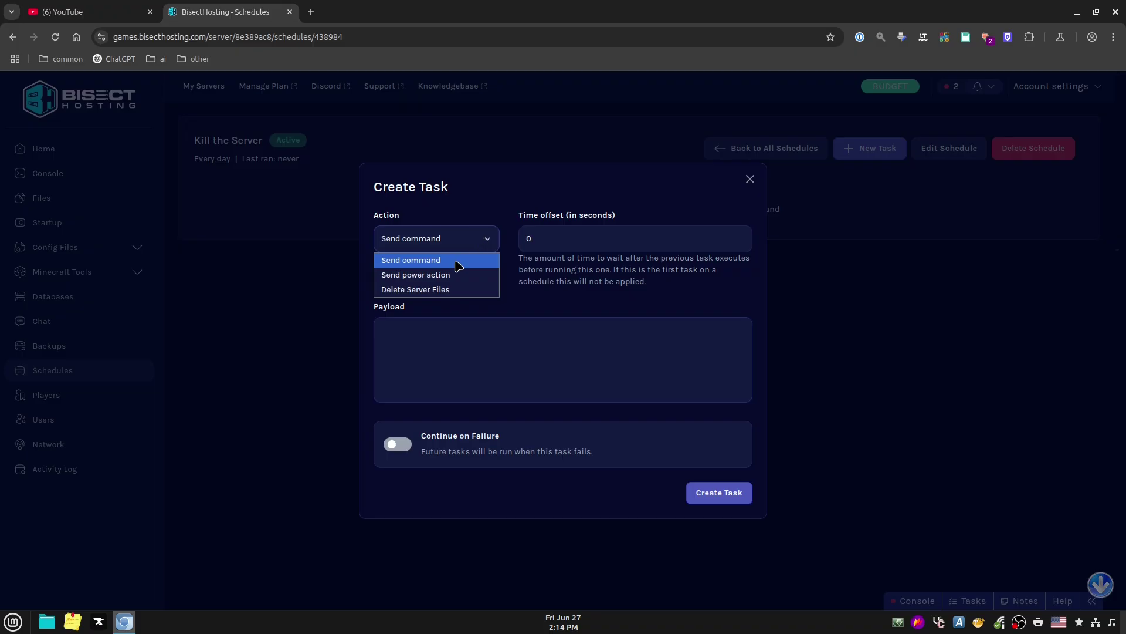
click(444, 277)
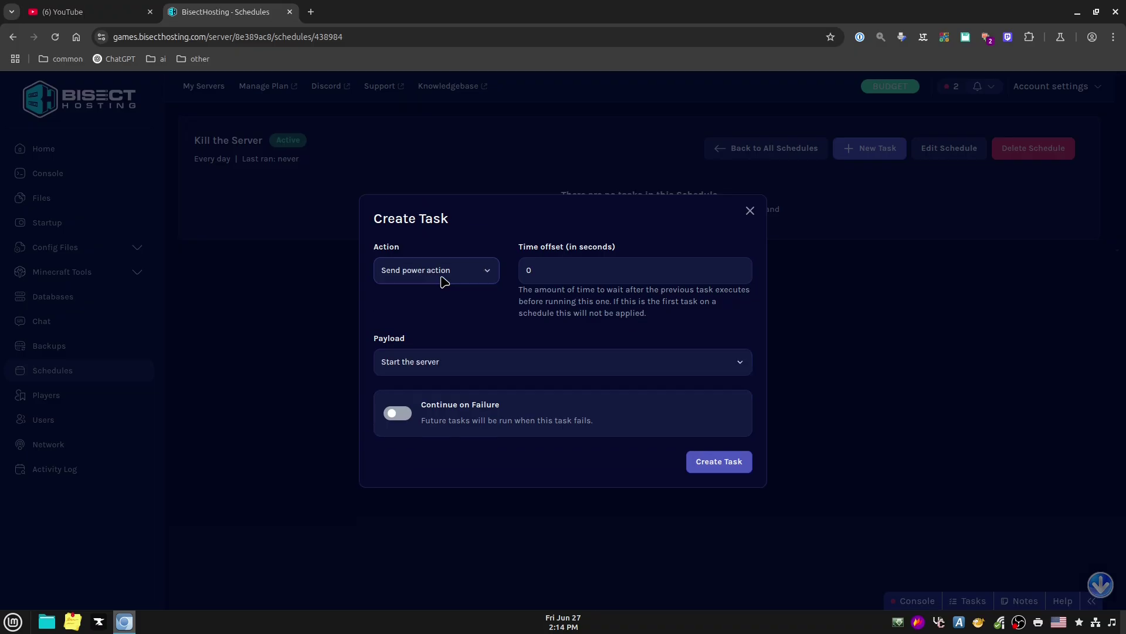
click(475, 368)
click(462, 431)
click(724, 467)
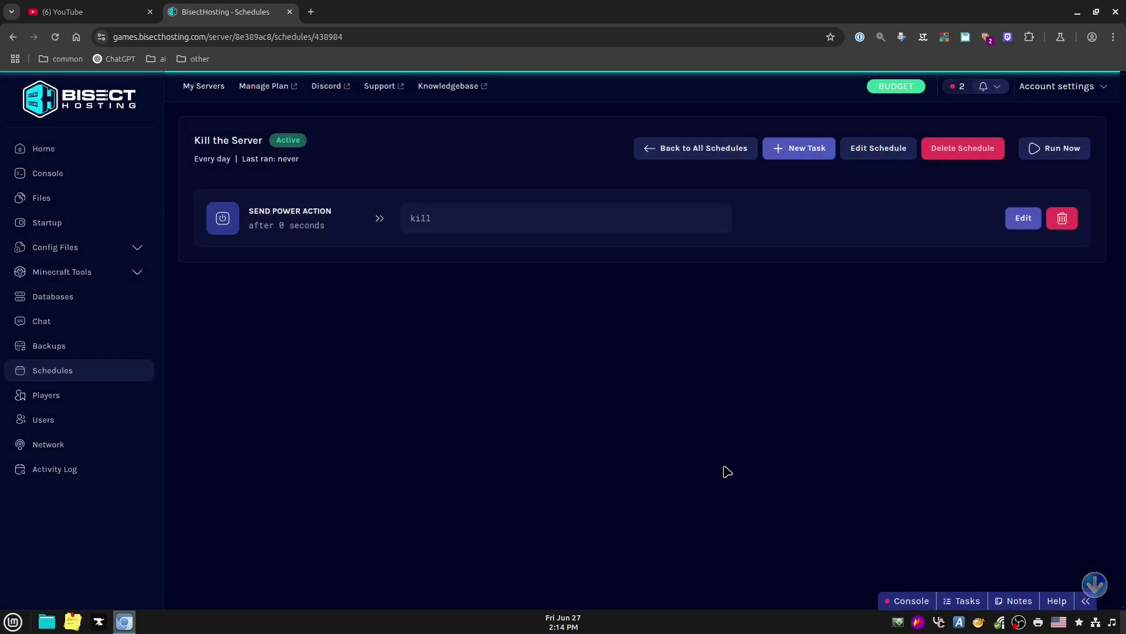
Add a Send command task to the Stop the Server schedule with the payload "say server shutting down in 30 minutes ...".
click(737, 150)
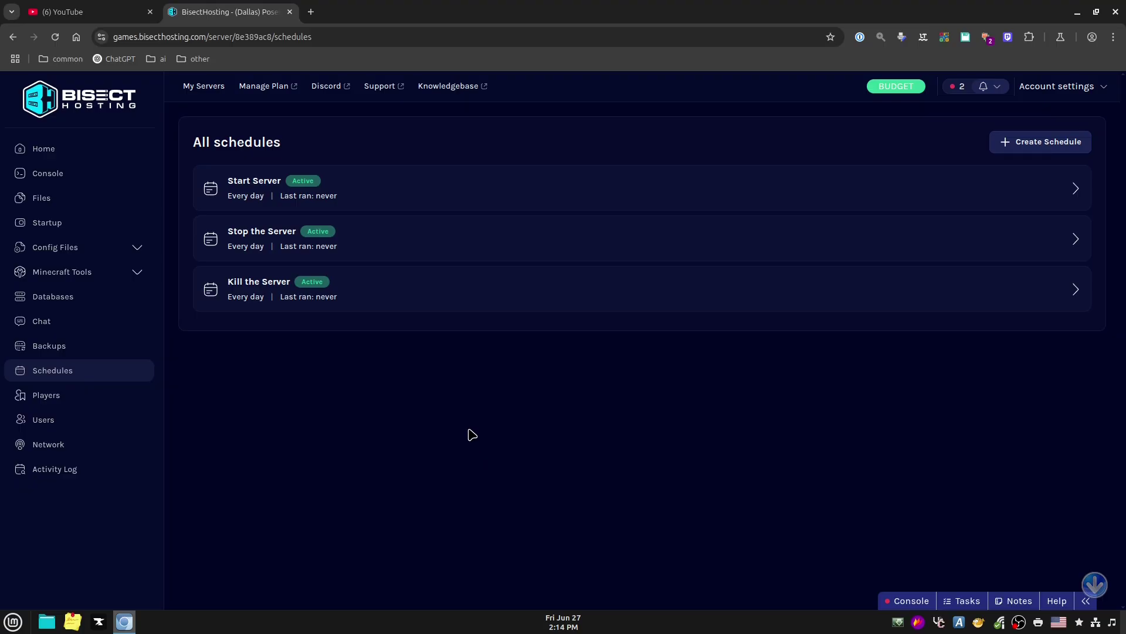
click(397, 250)
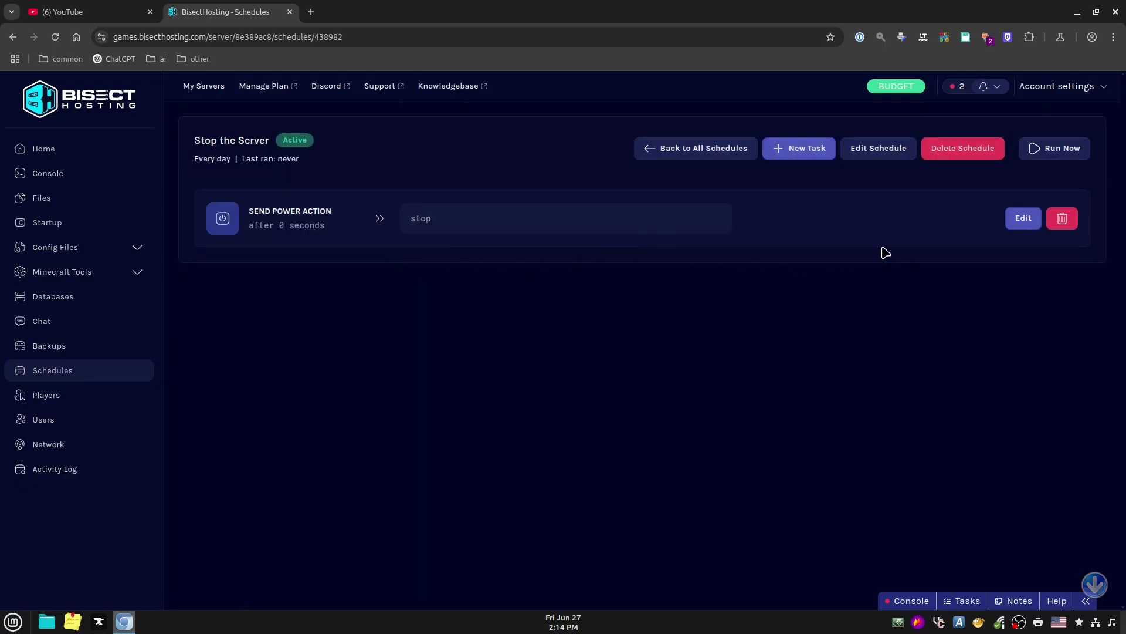
click(811, 157)
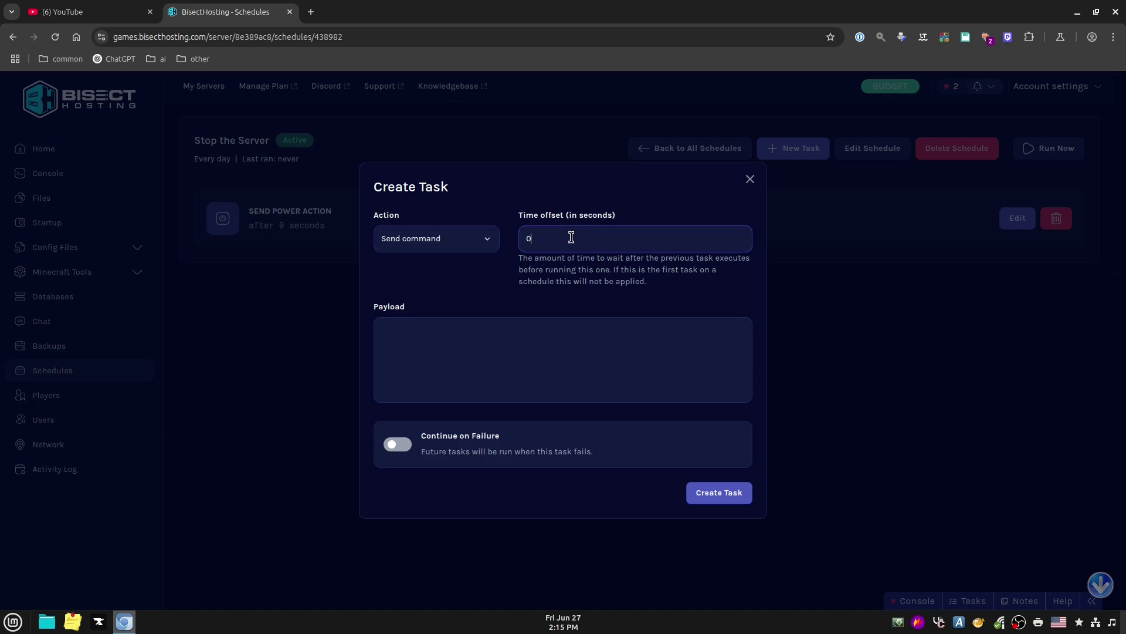
click(419, 347)
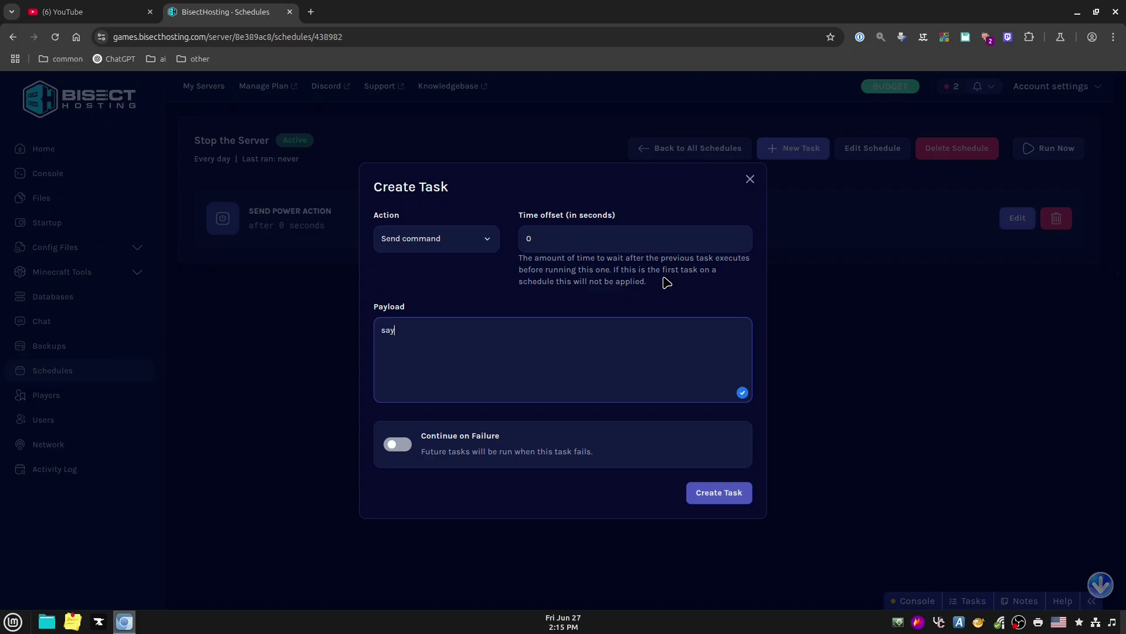
text(say server shutting down in 30 minutes ..)
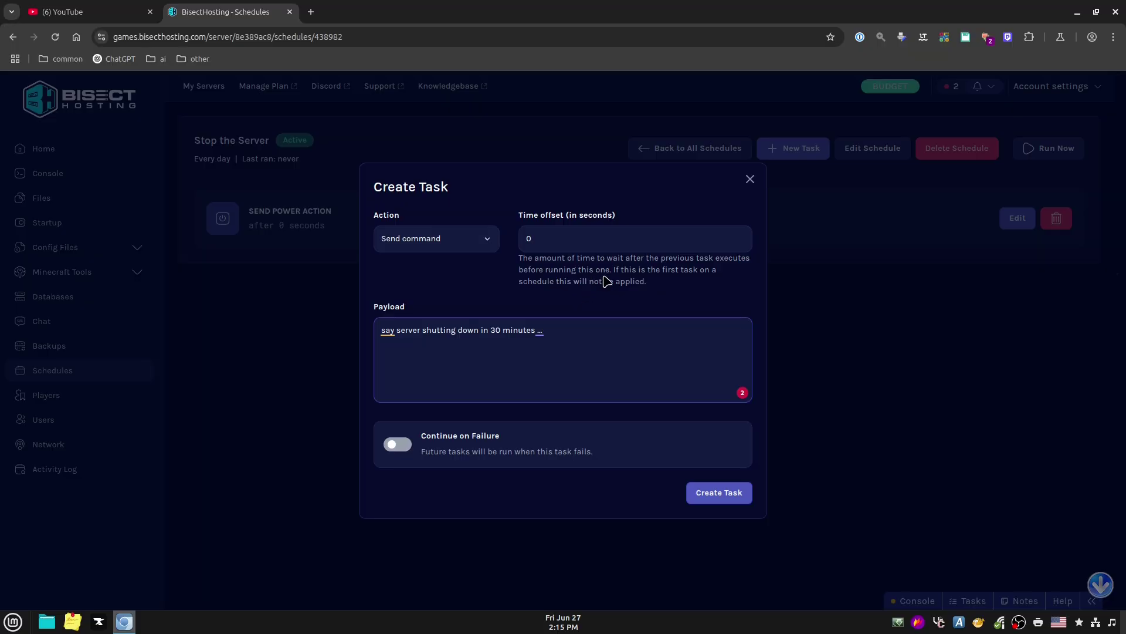
click(707, 495)
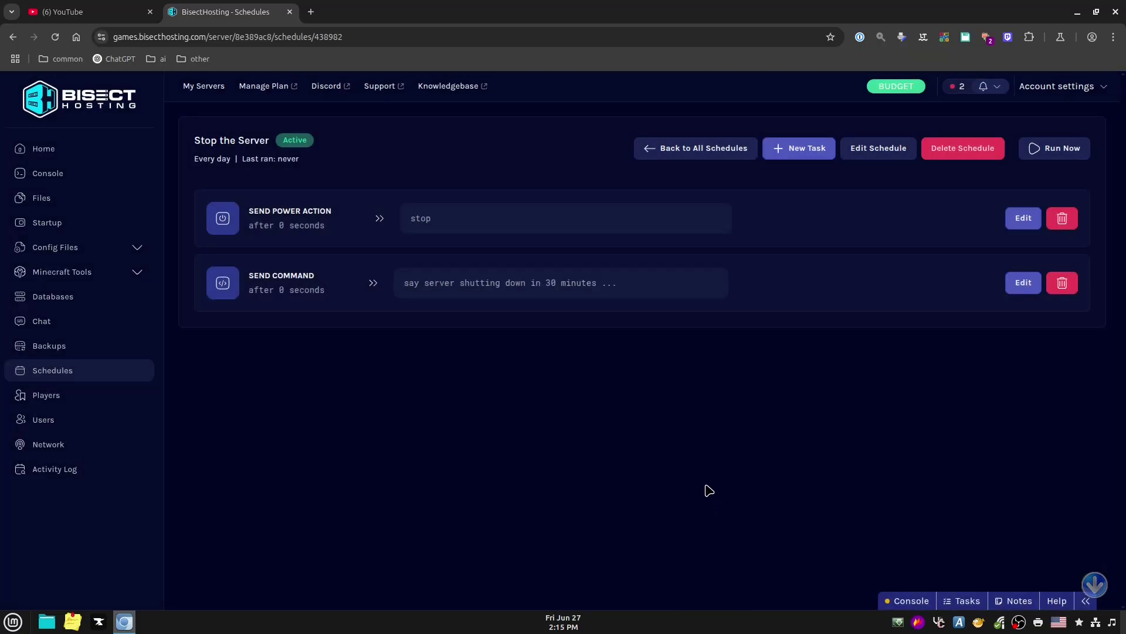
Try to reorder the Stop the Server tasks so the shutdown message command comes before the stop power action.
drag(805, 298, 812, 210)
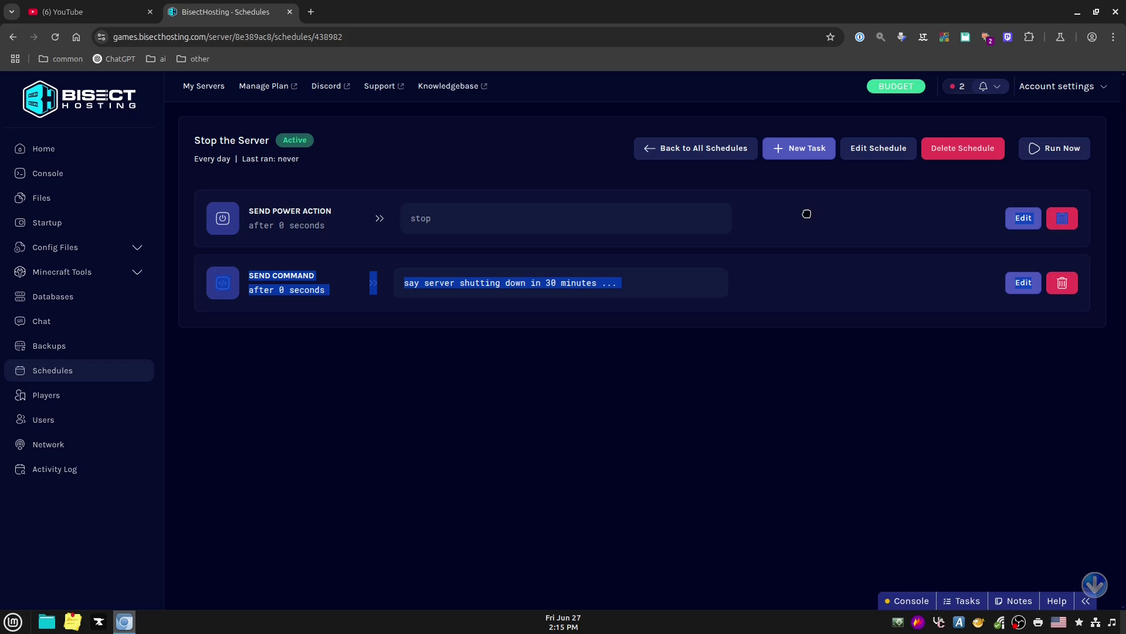
click(343, 356)
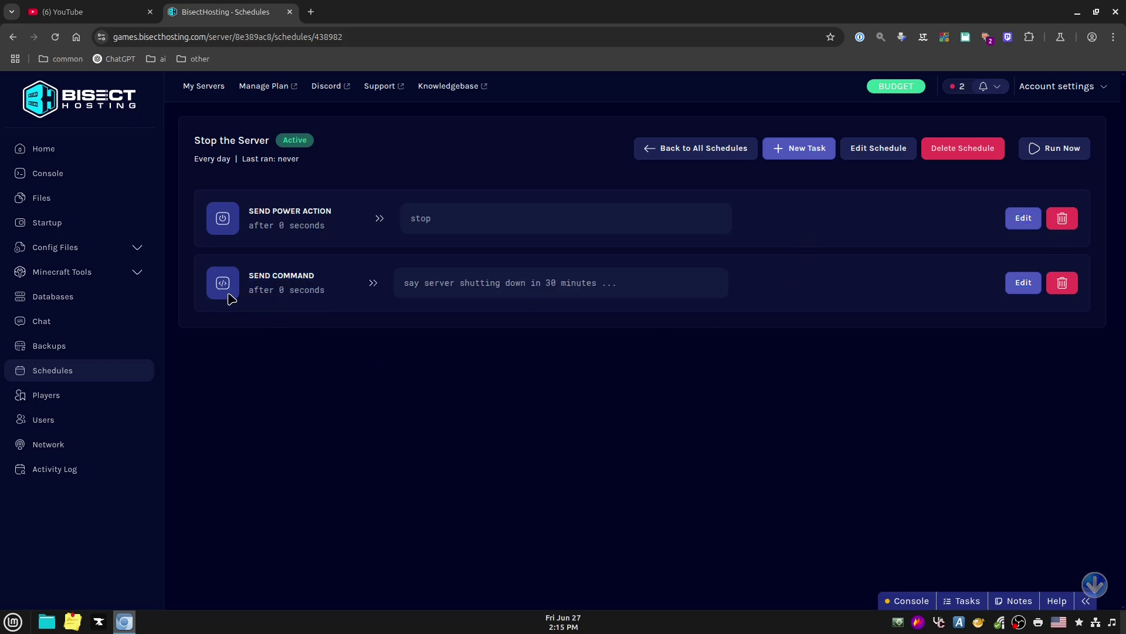
drag(239, 265, 243, 237)
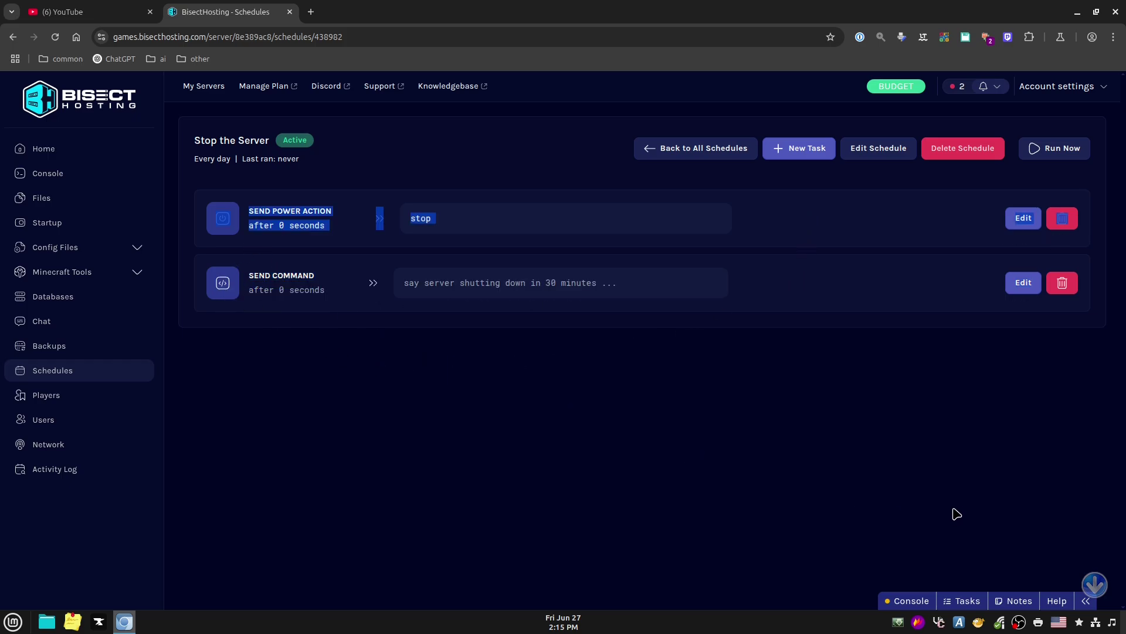
click(866, 300)
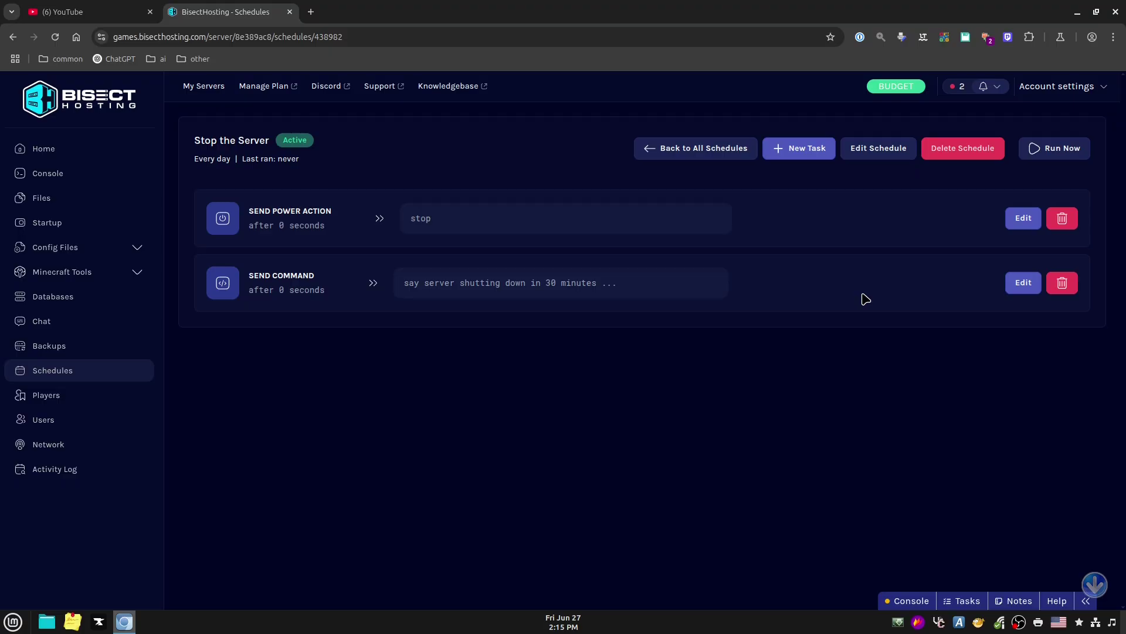
Calculate 30*60 in the terminal and try to set the stop power action's time offset to 1800 seconds.
click(887, 150)
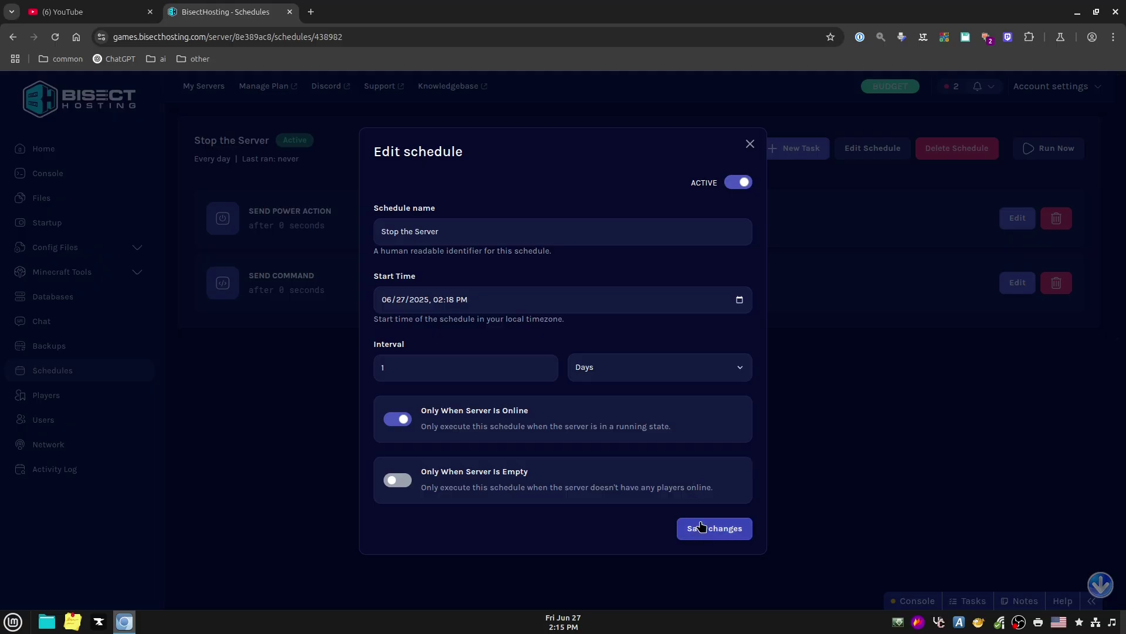
click(750, 145)
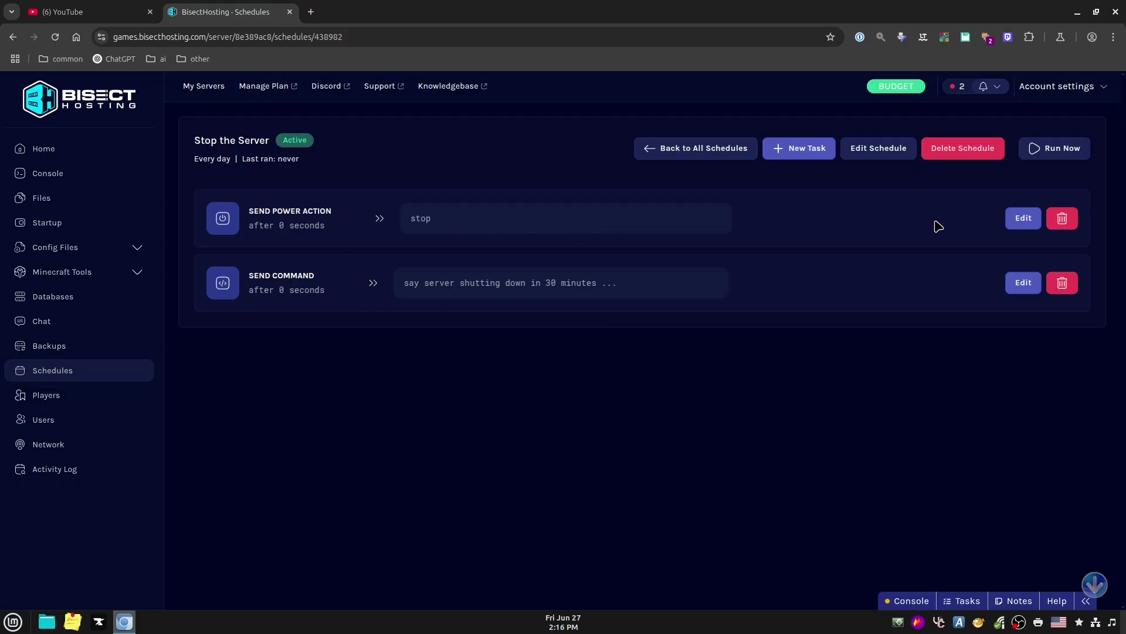
click(1019, 220)
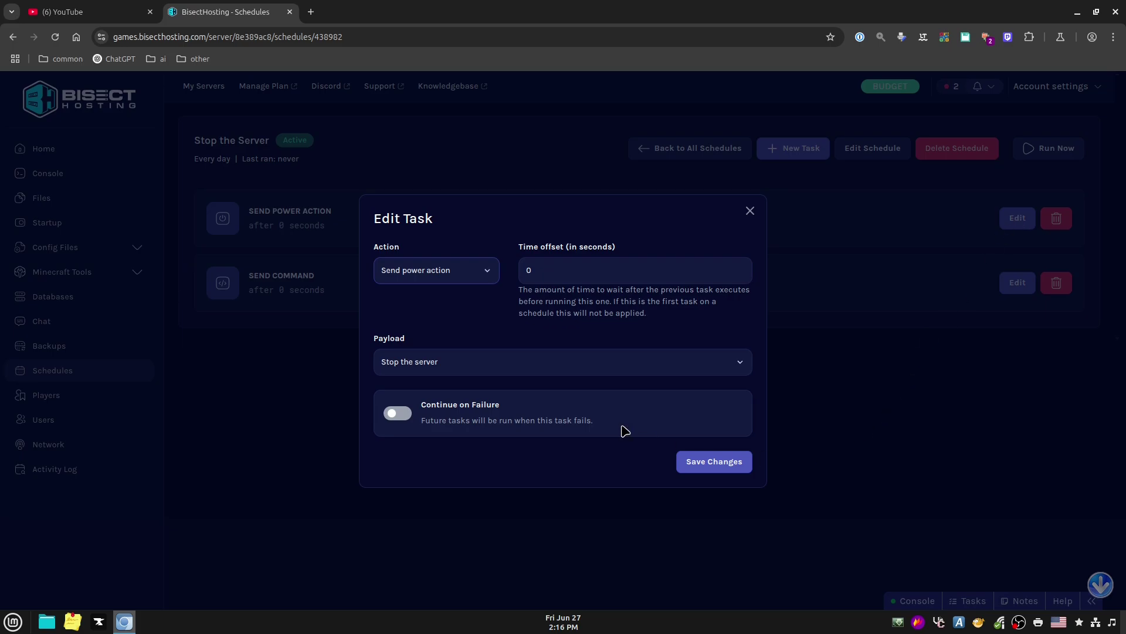
click(570, 270)
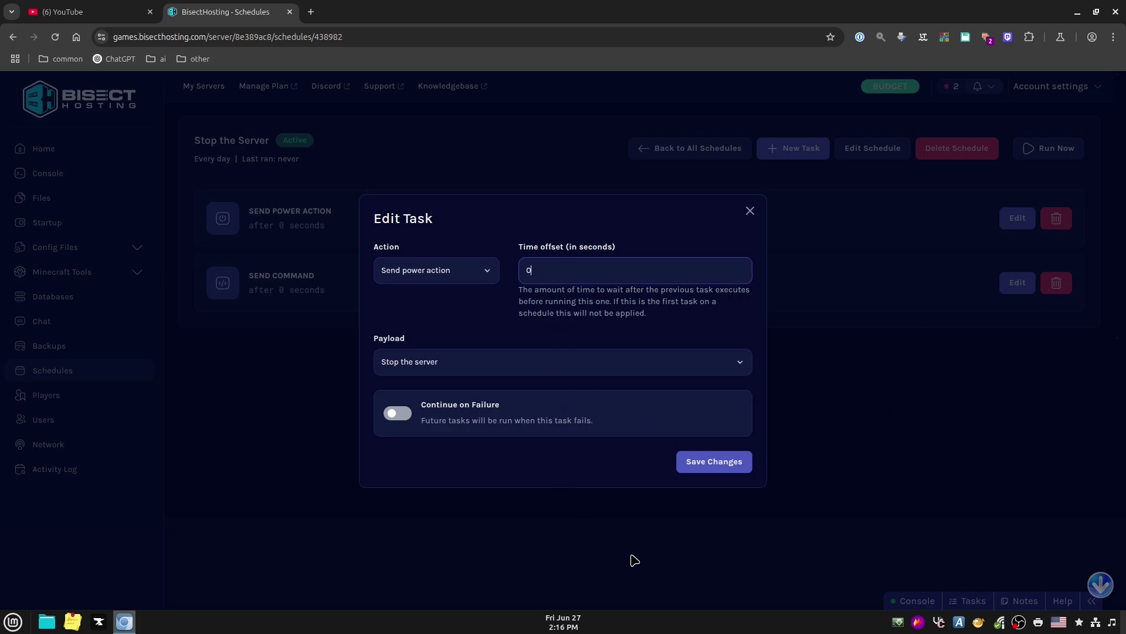
key(F12)
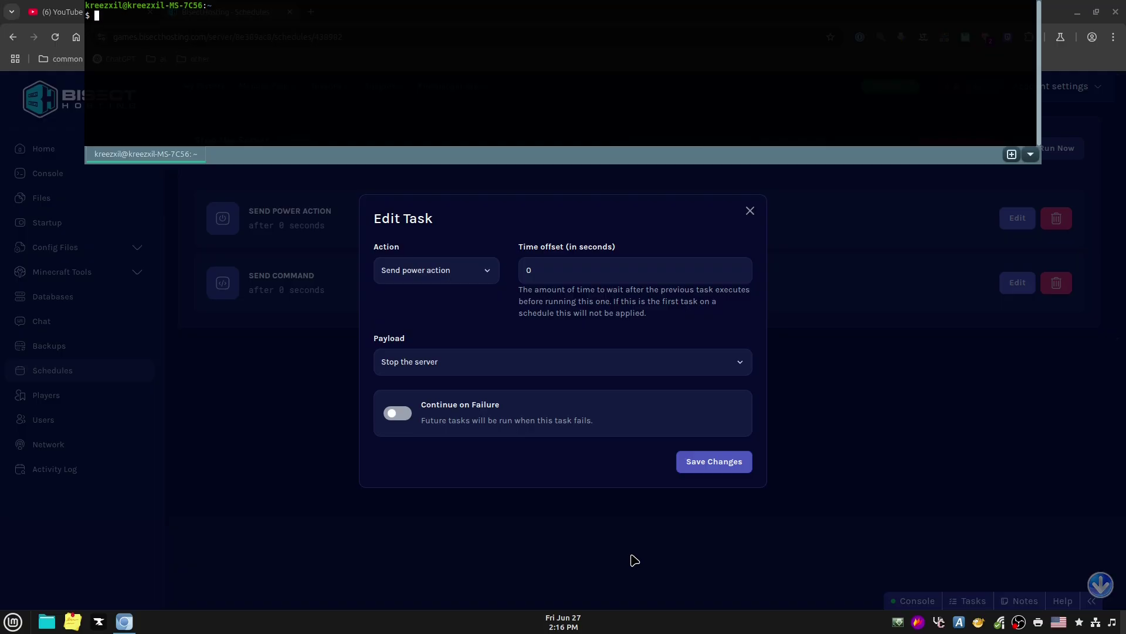
text(calc 30*60)
key(Return)
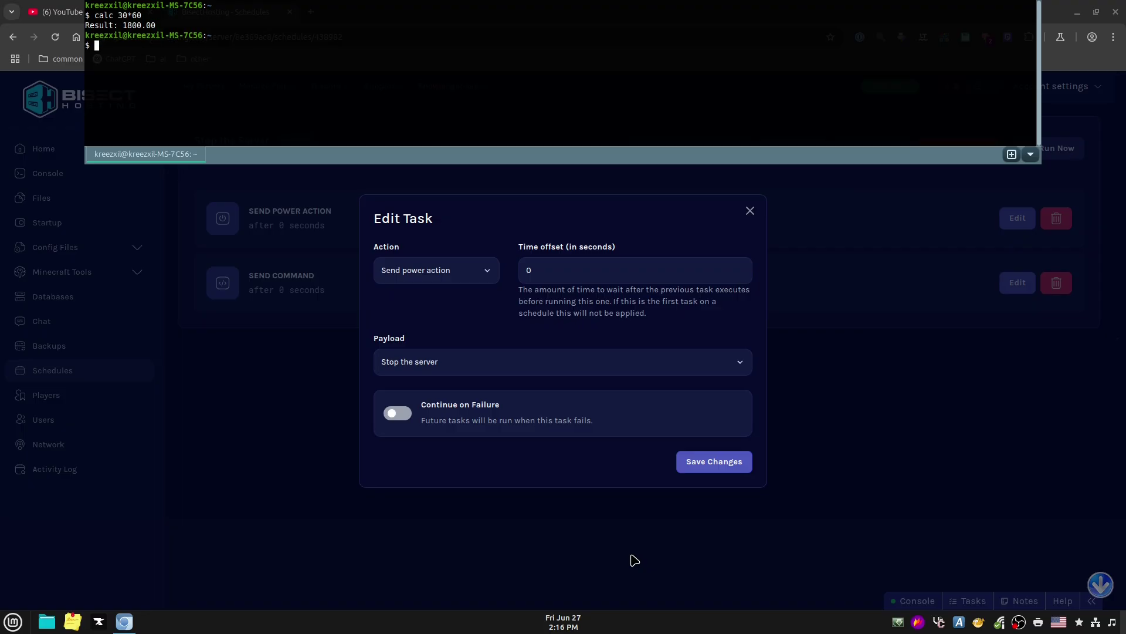
key(F12)
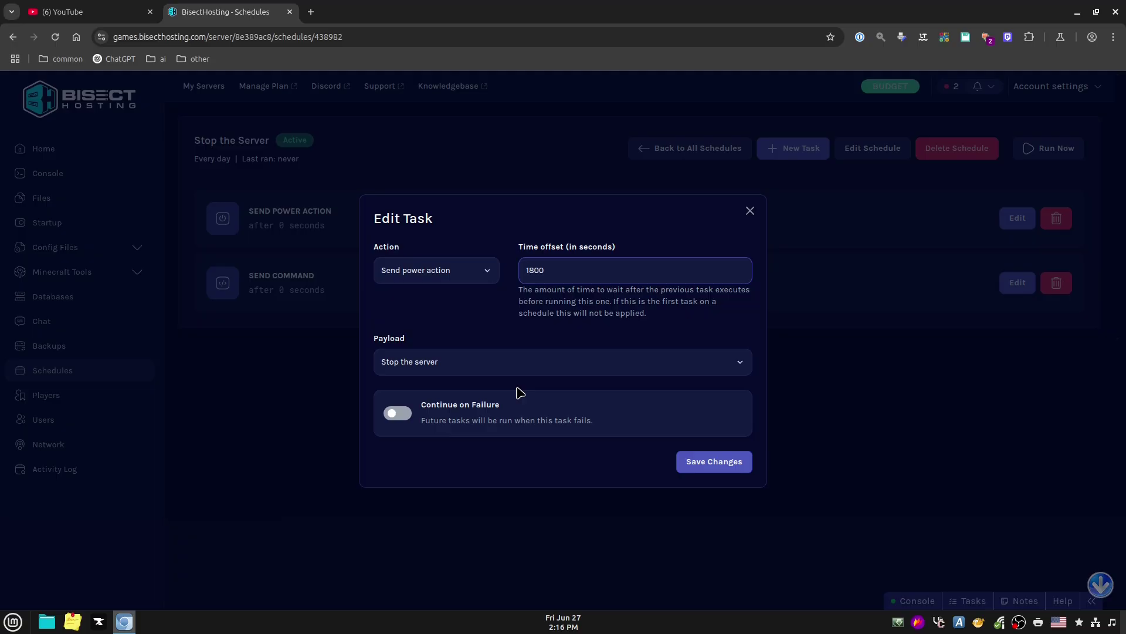
click(744, 463)
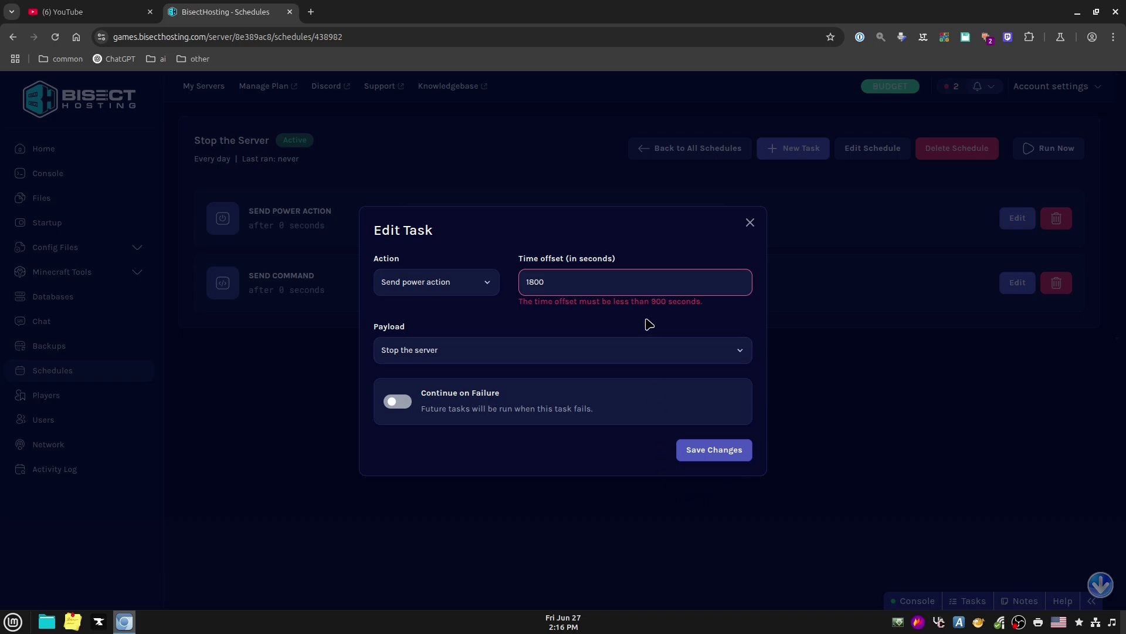
Set the stop power action's time offset to 900 seconds and save the task.
click(600, 288)
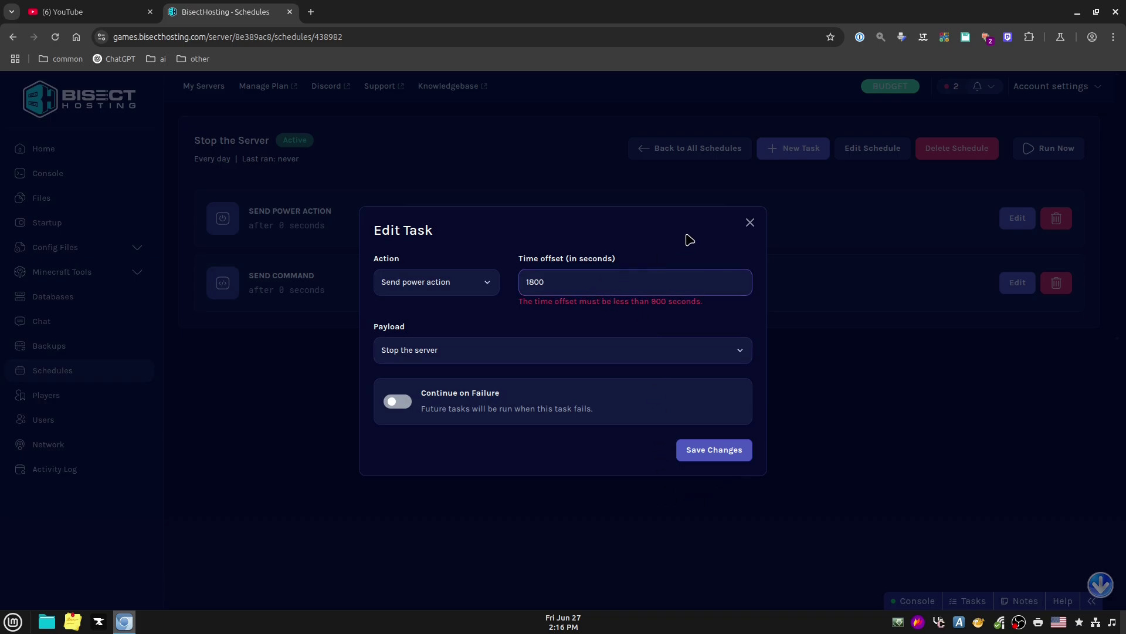
key(BackSpace)
key(BackSpace)
key(BackSpace)
key(BackSpace)
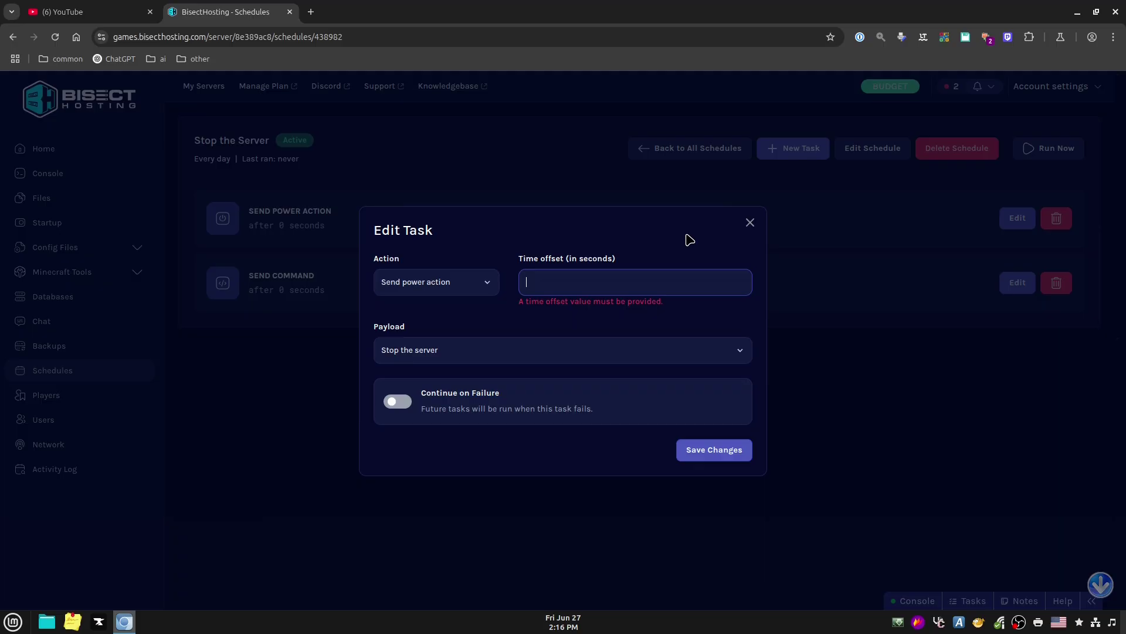
text(900)
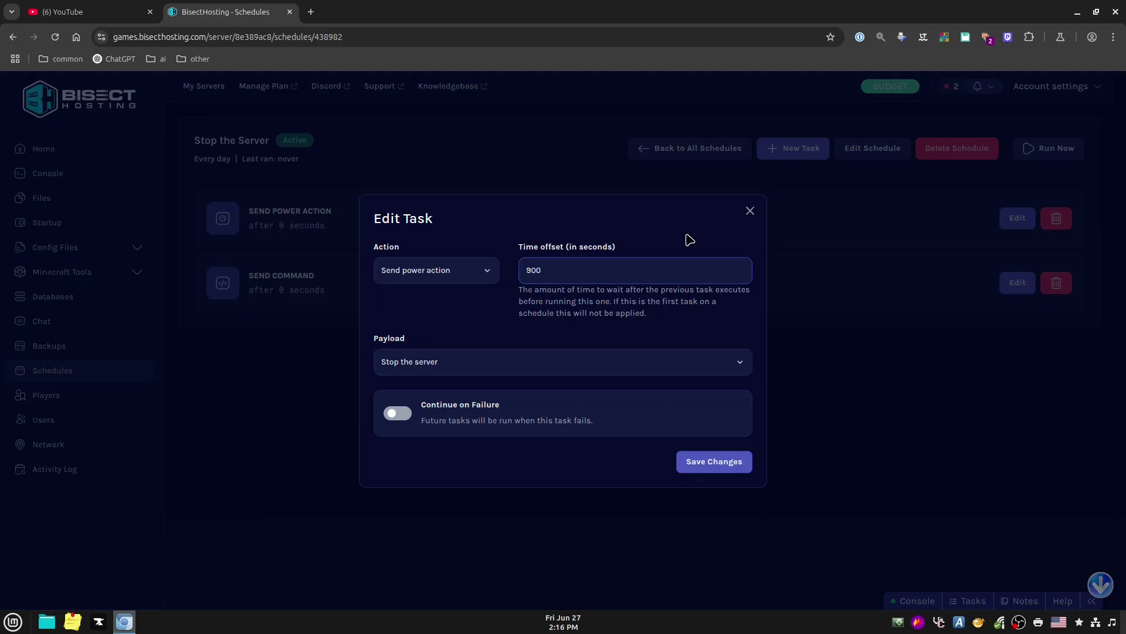
click(717, 464)
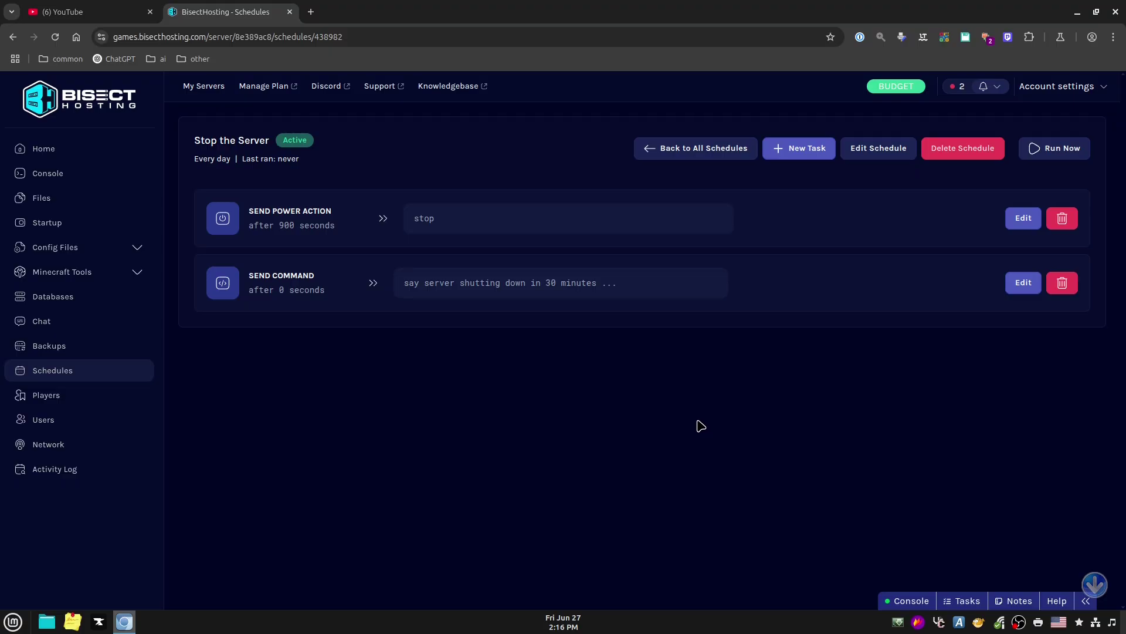
Change the Send command task's payload to "say server shutting down in 15 minutes ..." and save it.
click(1024, 284)
double_click(578, 235)
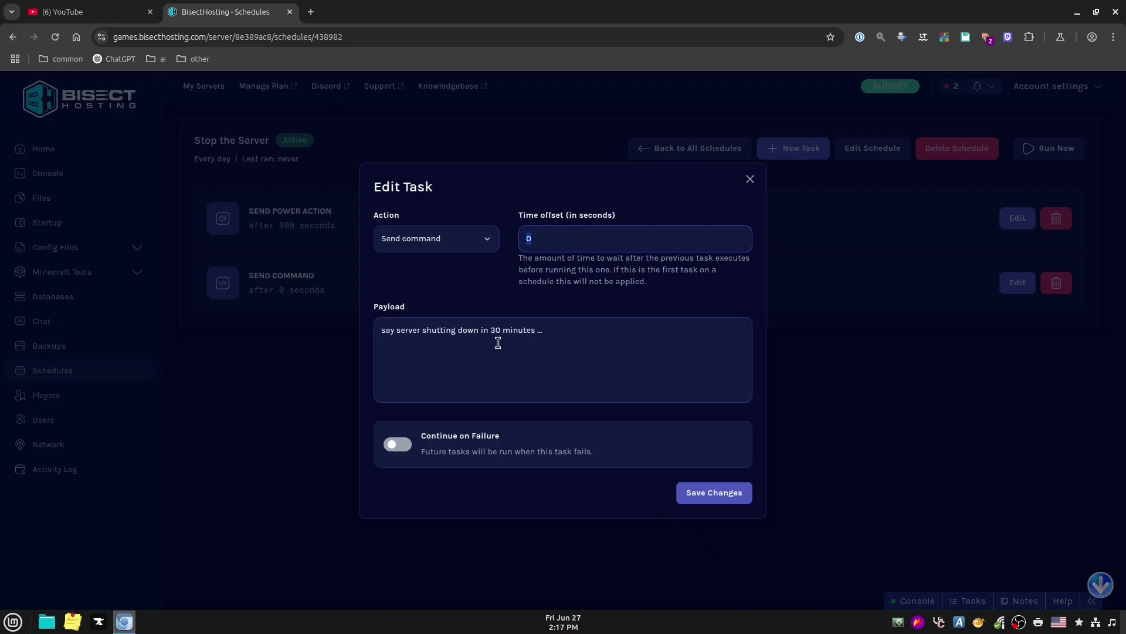
key(Tab)
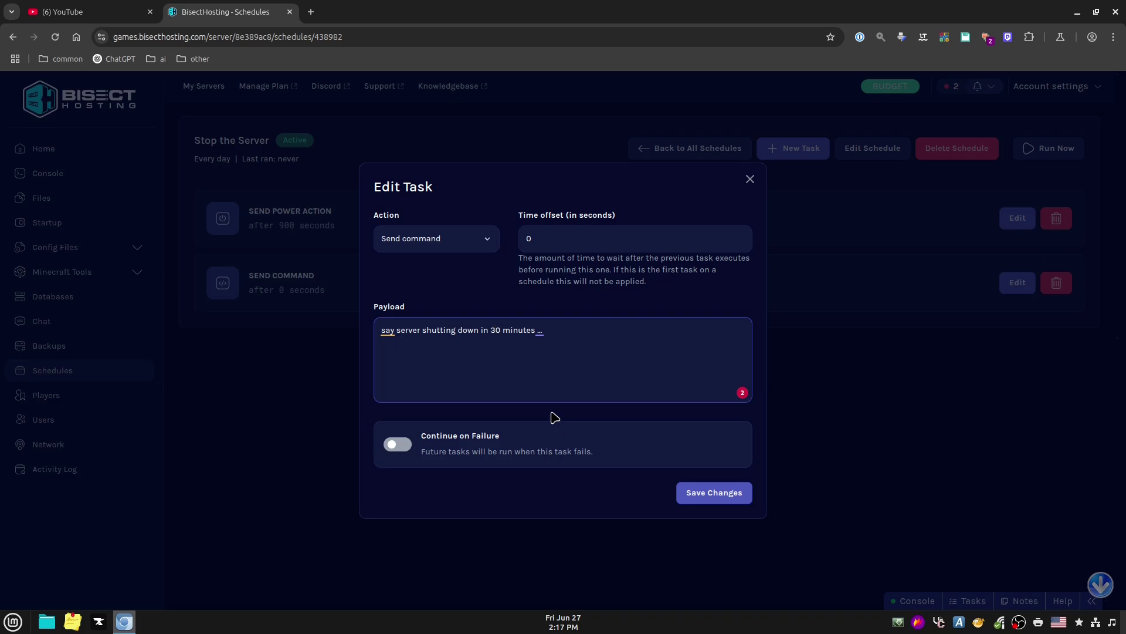
key(Delete)
key(Delete)
text(15)
click(729, 493)
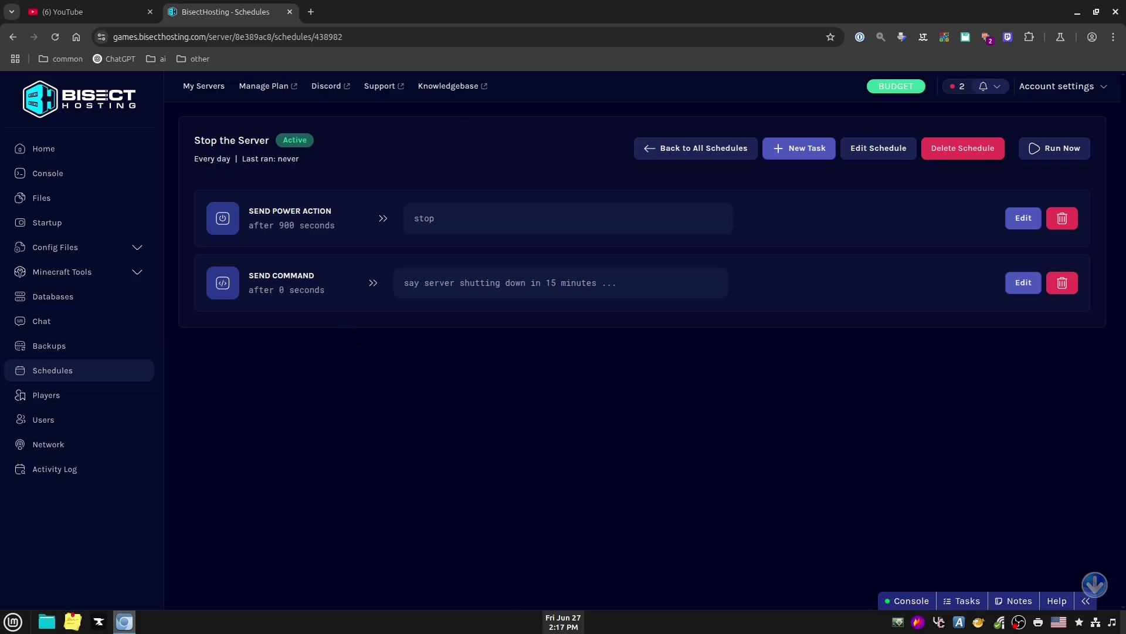
Check the server console and the current time against the Stop the Server schedule's start time.
click(48, 173)
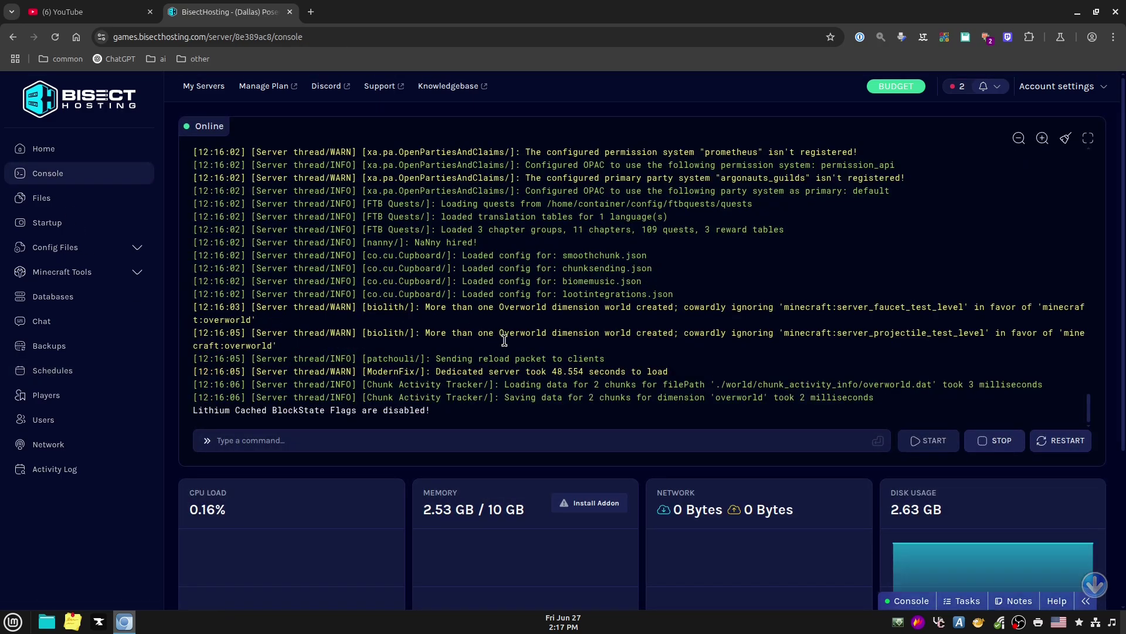
mouse_move(562, 628)
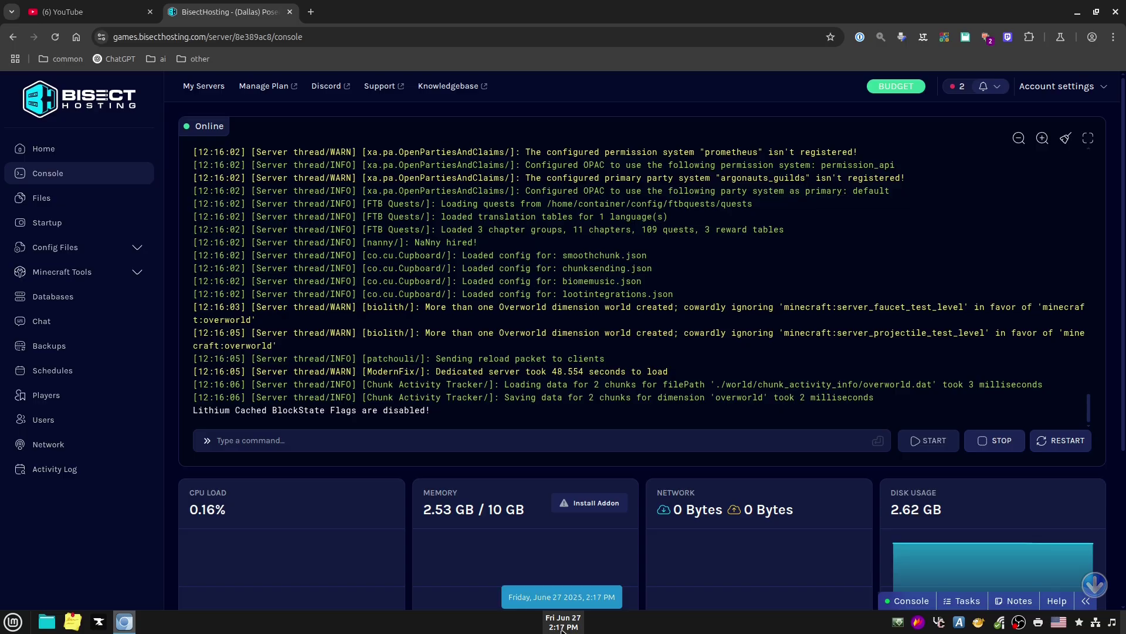
click(85, 374)
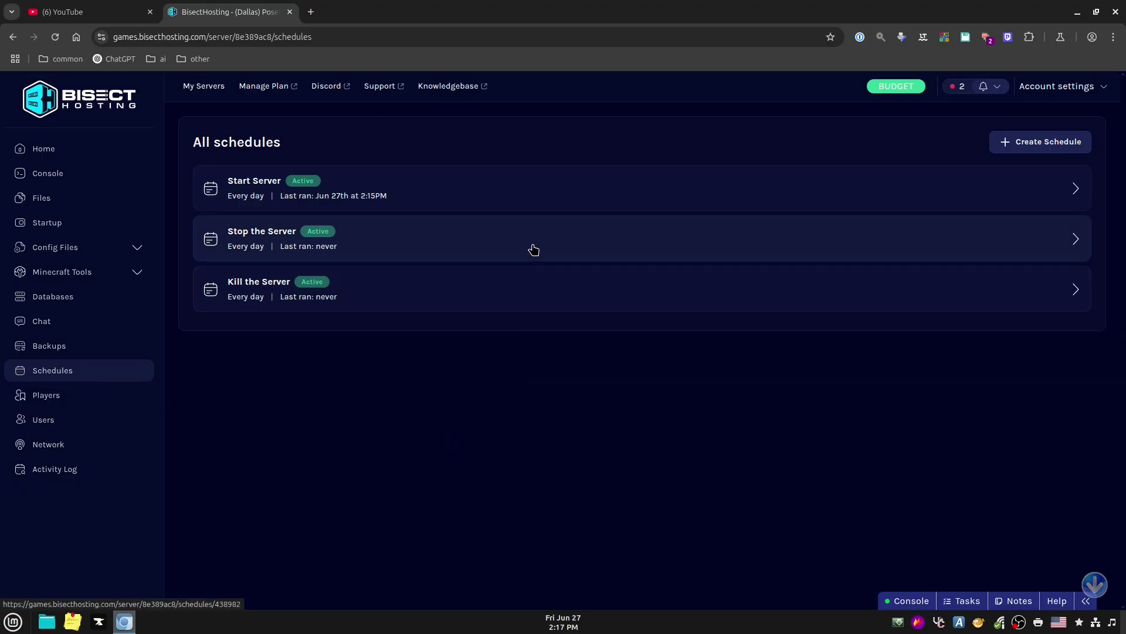
click(1063, 253)
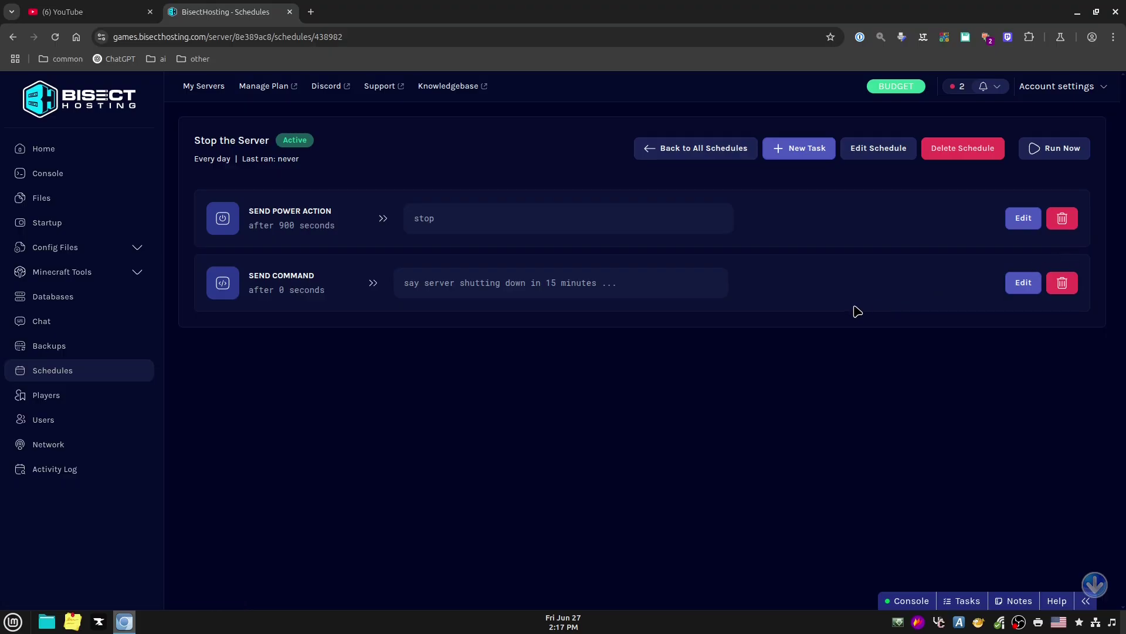
click(880, 154)
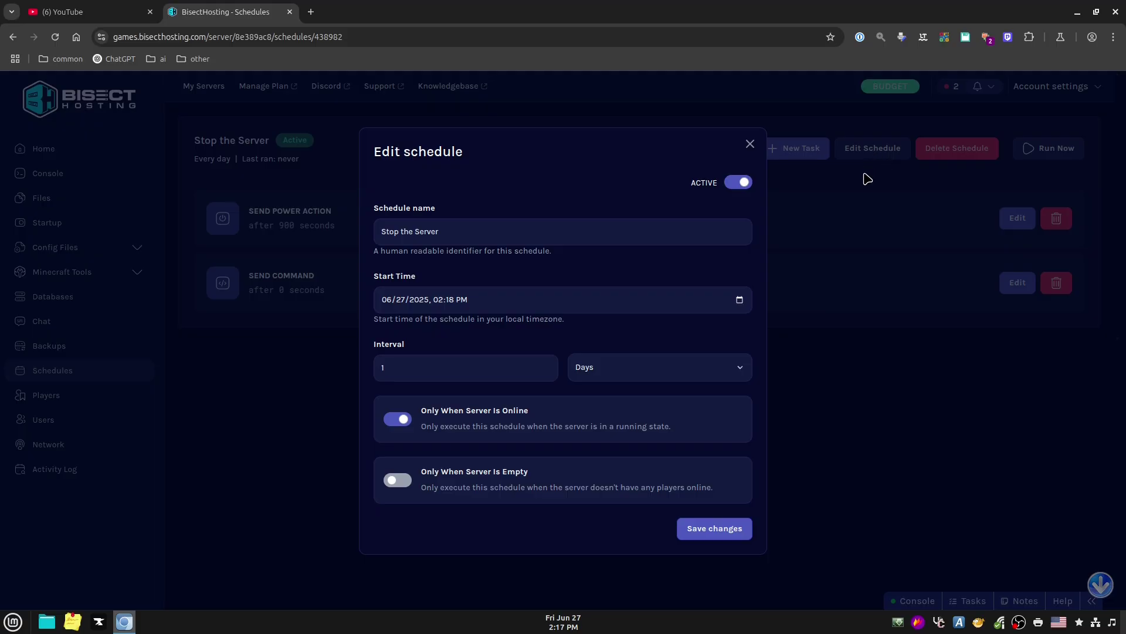
click(749, 144)
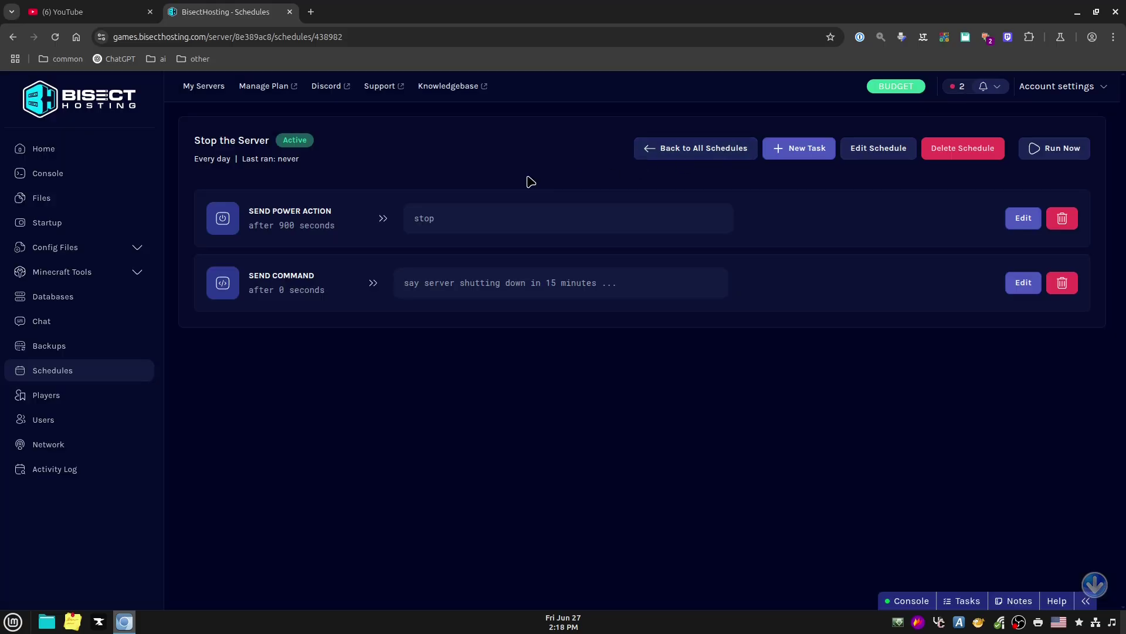
Run the list command in the server console to see which players are online.
click(37, 184)
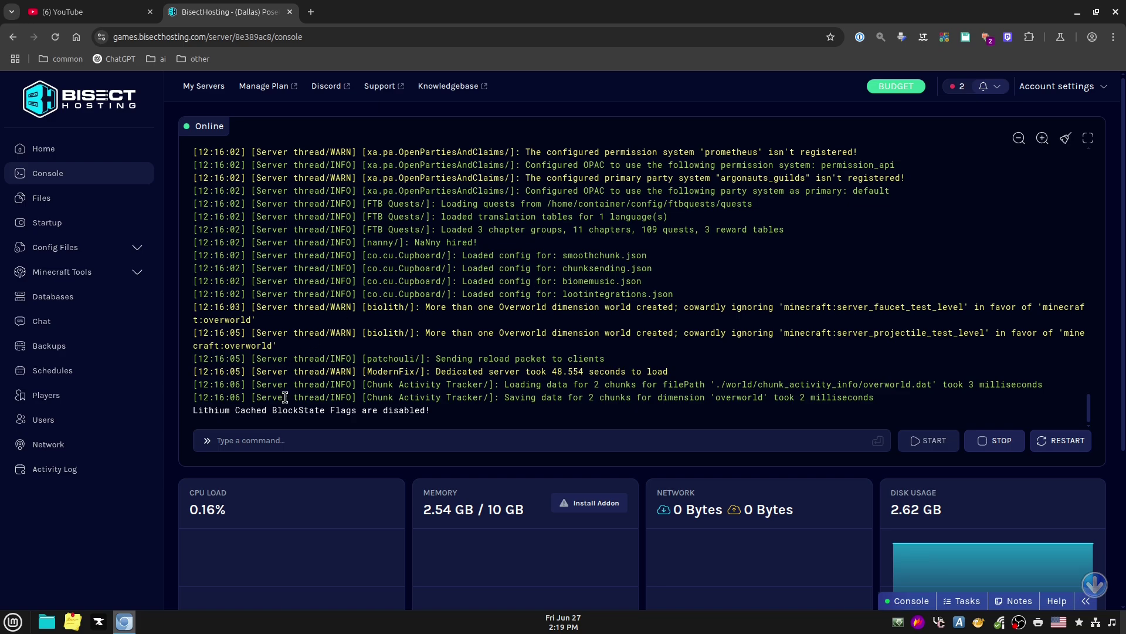
click(284, 441)
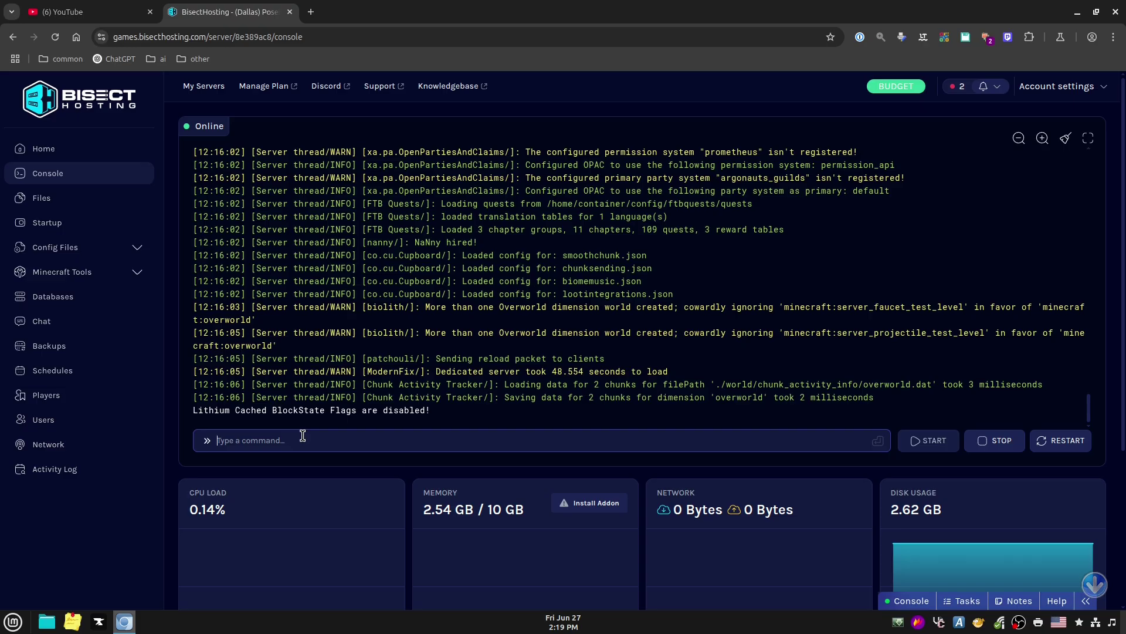
text(list)
key(Return)
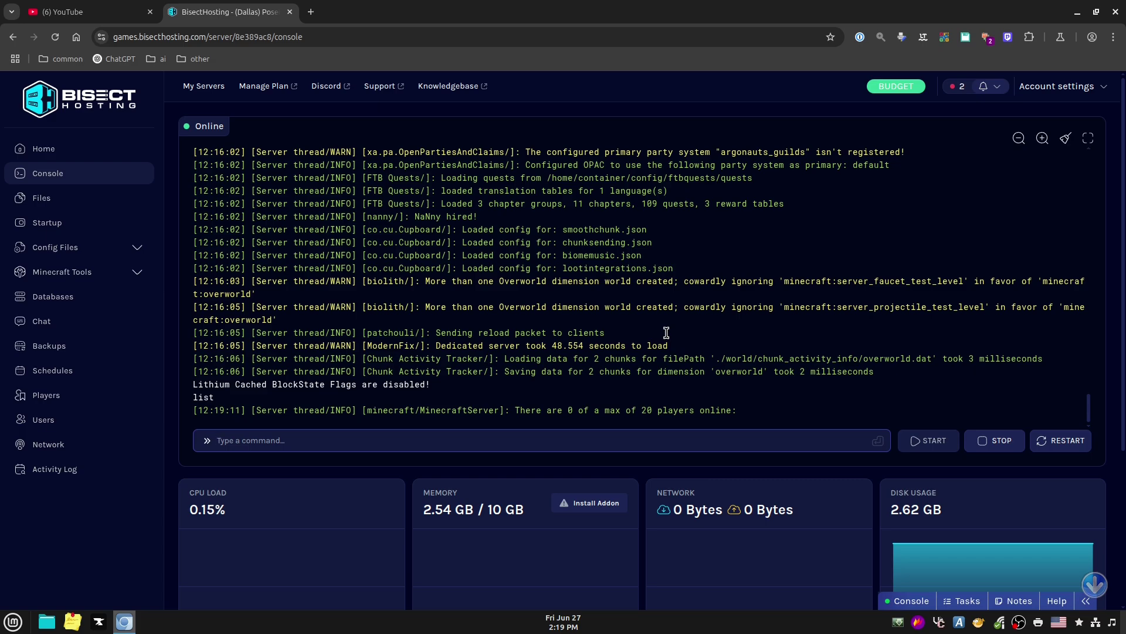
Check the status and last run of each schedule and compare them with the console output.
click(38, 371)
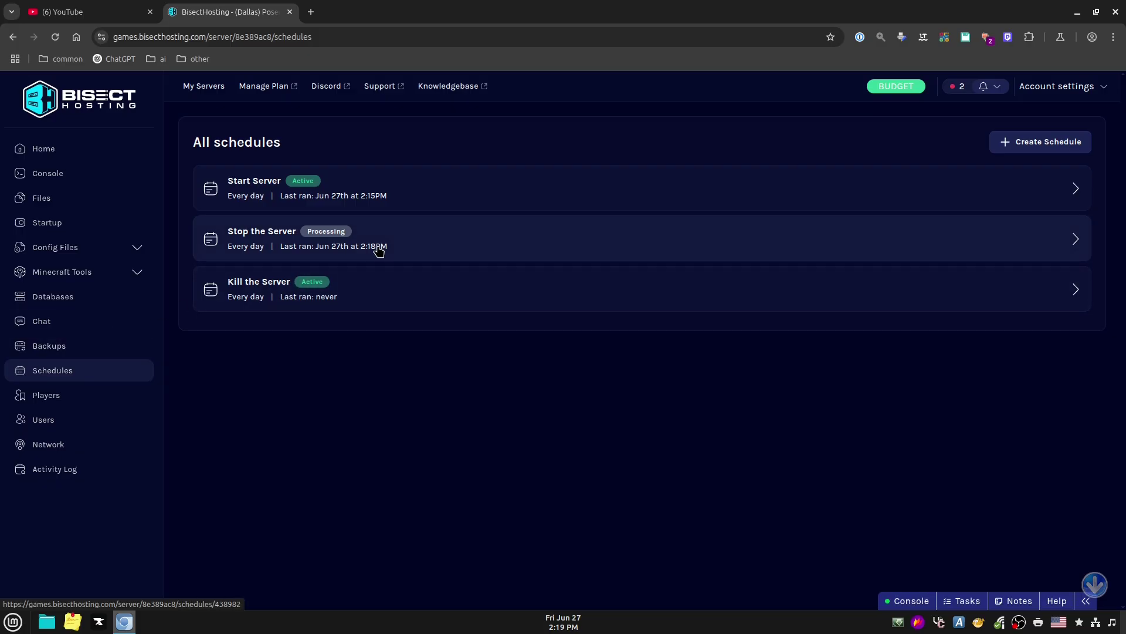
click(59, 181)
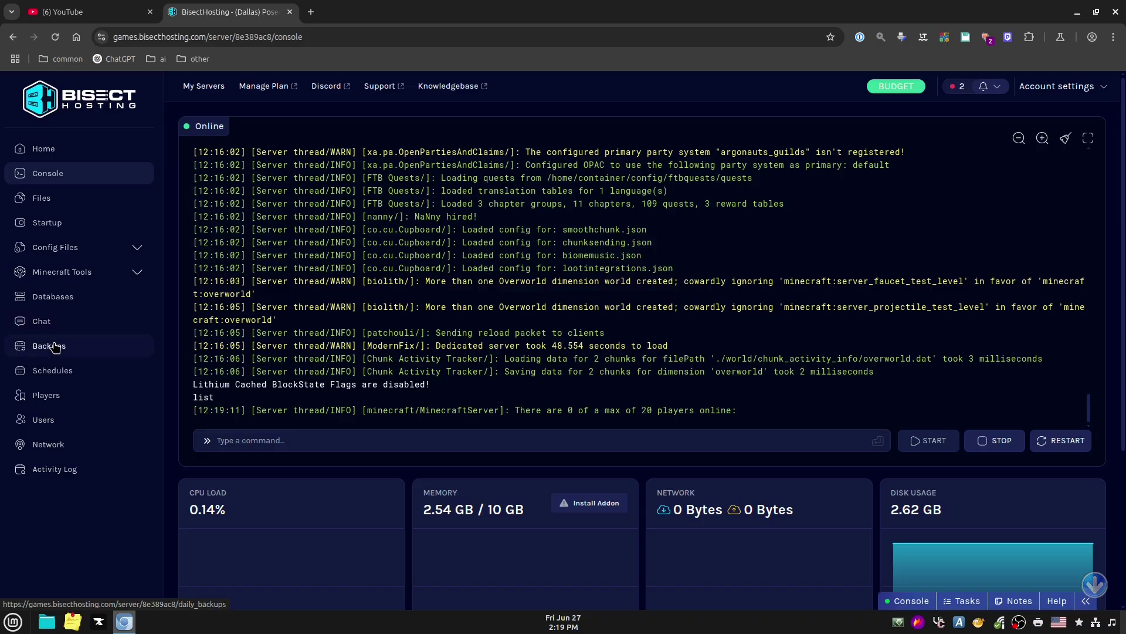
click(54, 372)
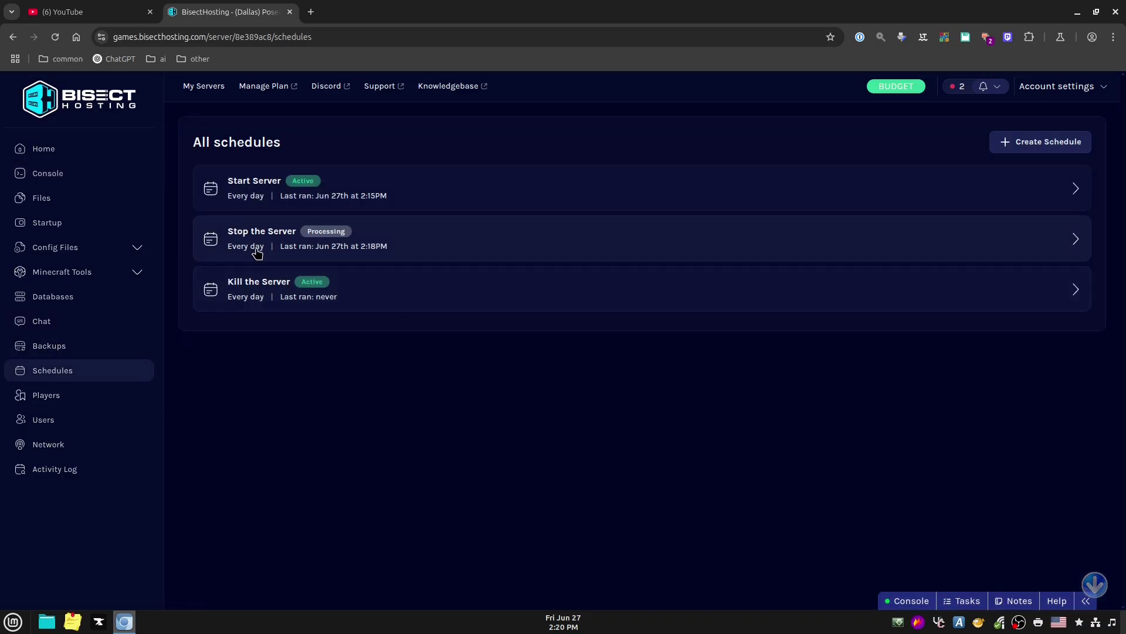
Delete the Stop the Server schedule together with its tasks.
click(1073, 240)
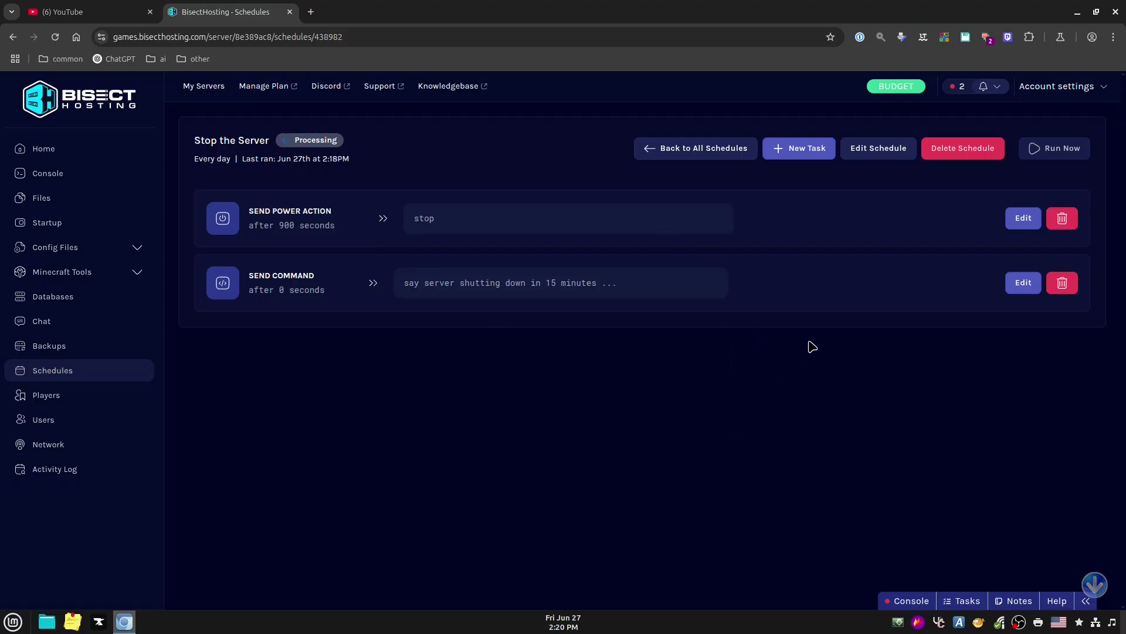
click(970, 154)
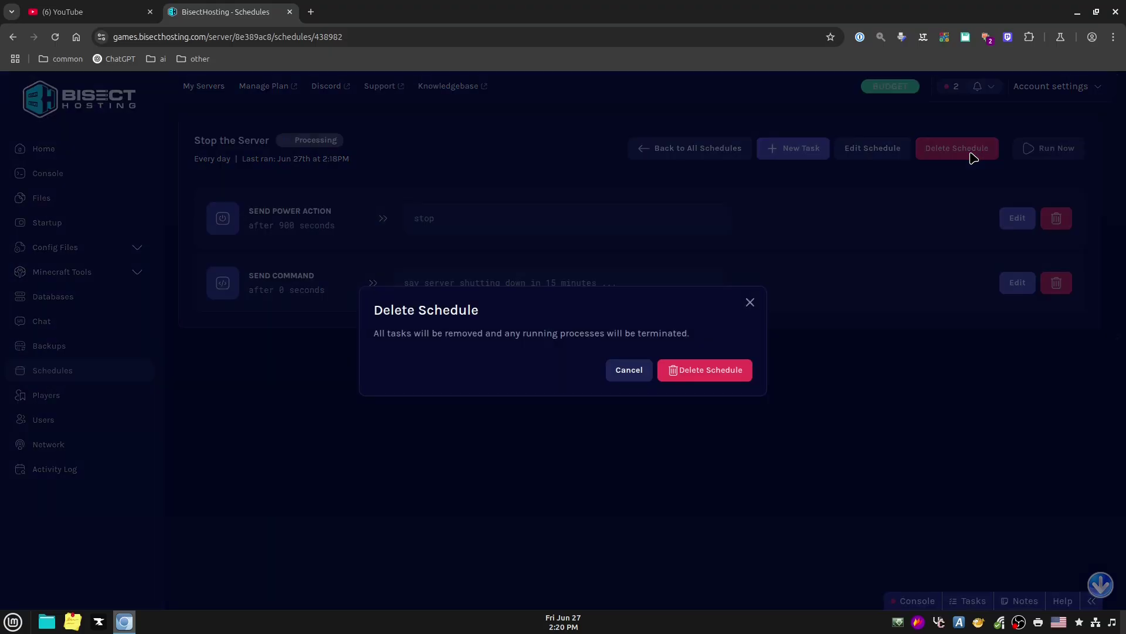
click(736, 378)
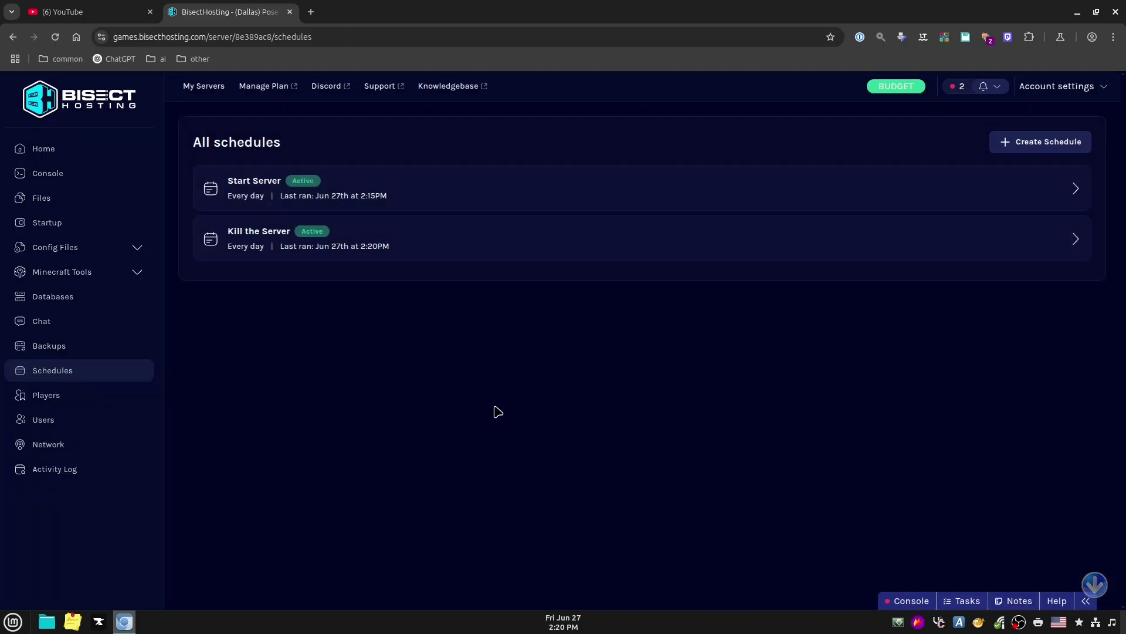
Inspect the Kill the Server schedule's task and check the server's status in the console.
click(381, 249)
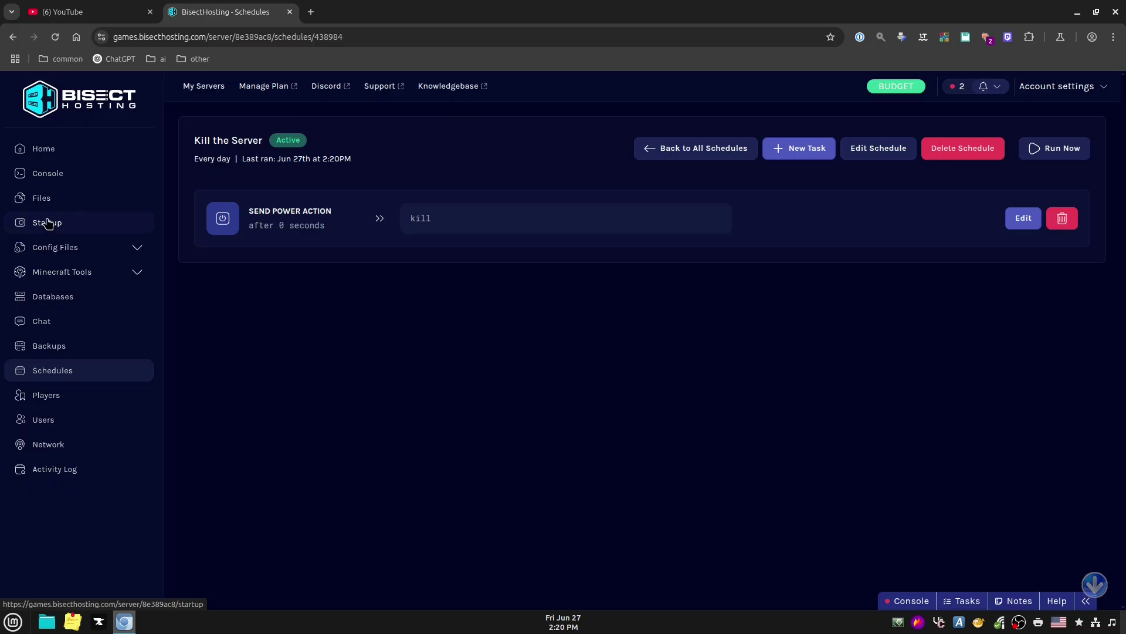
click(52, 176)
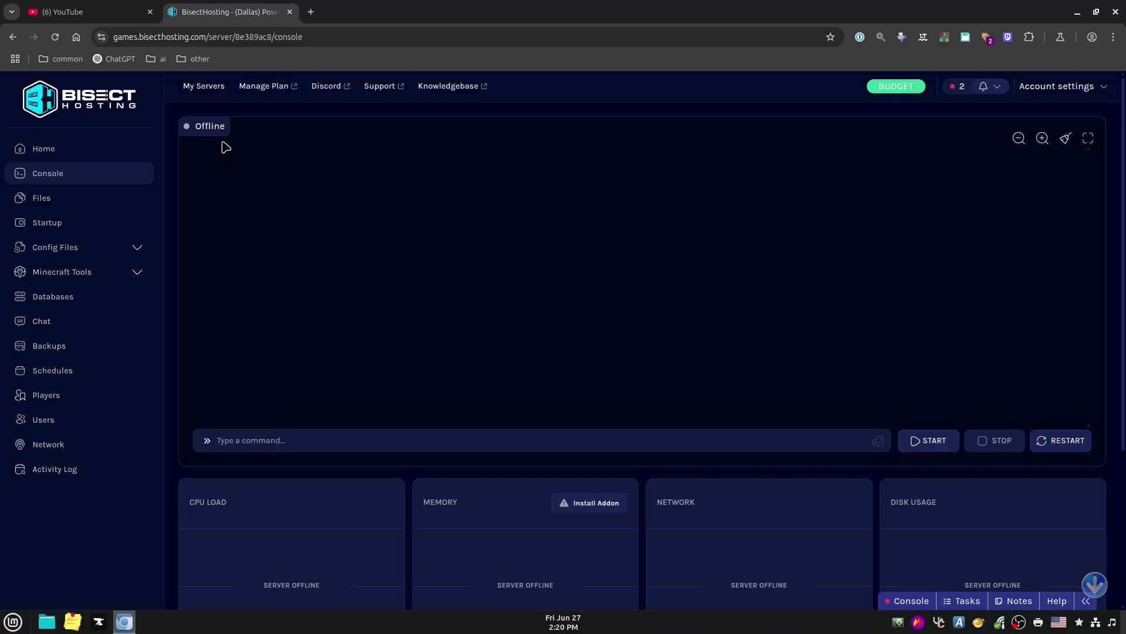
Create a new daily schedule named Stop the Server that runs only when the server is online.
click(63, 373)
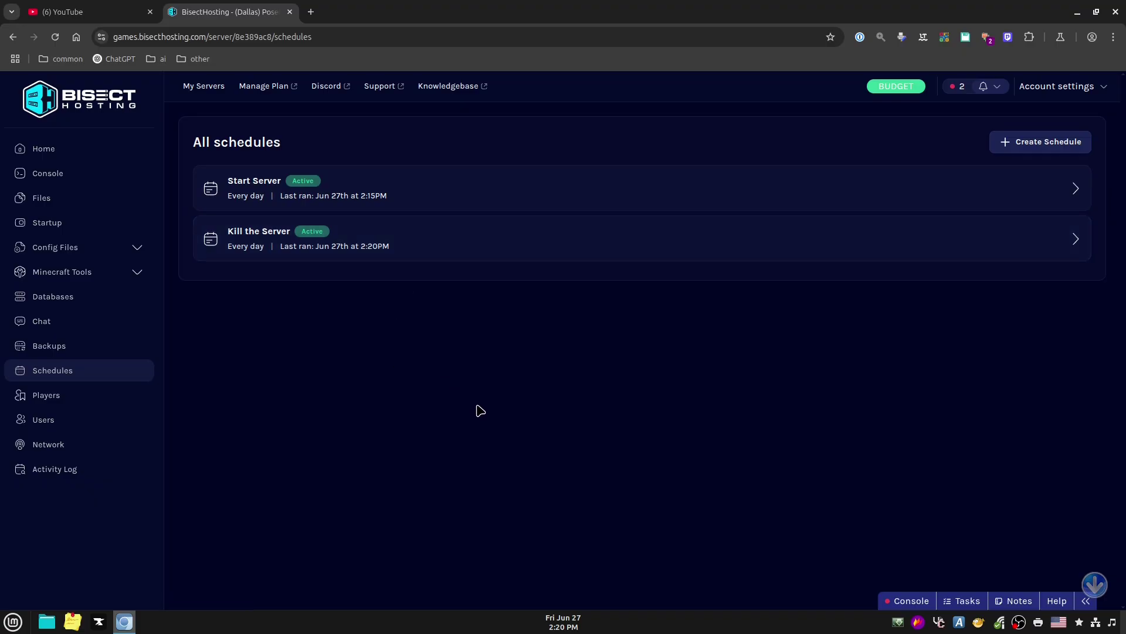
click(1025, 139)
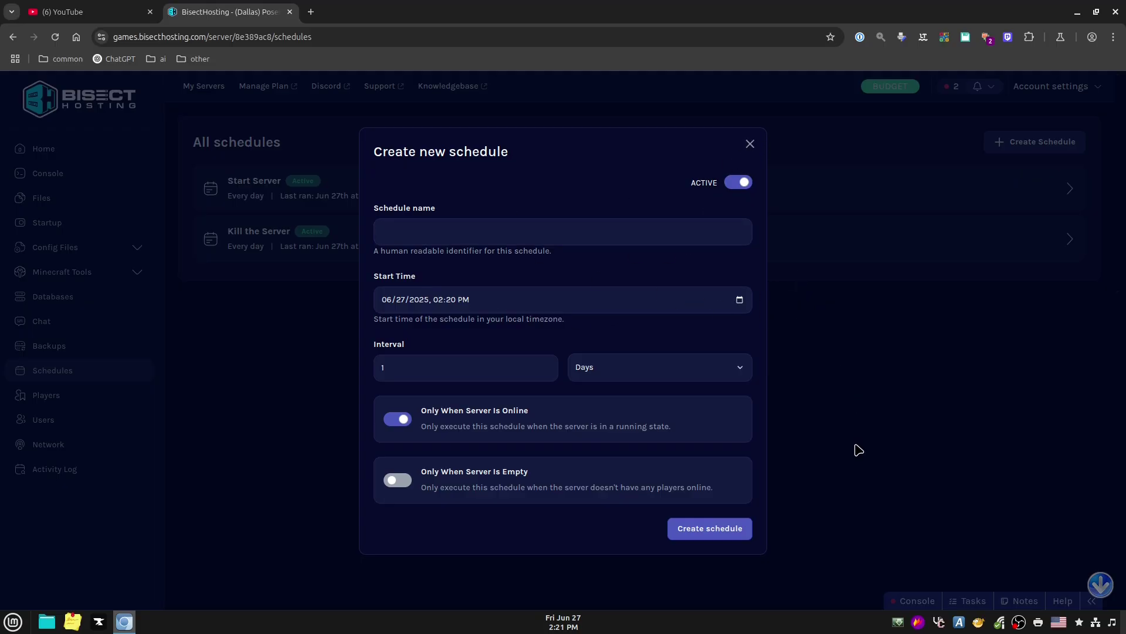
click(435, 236)
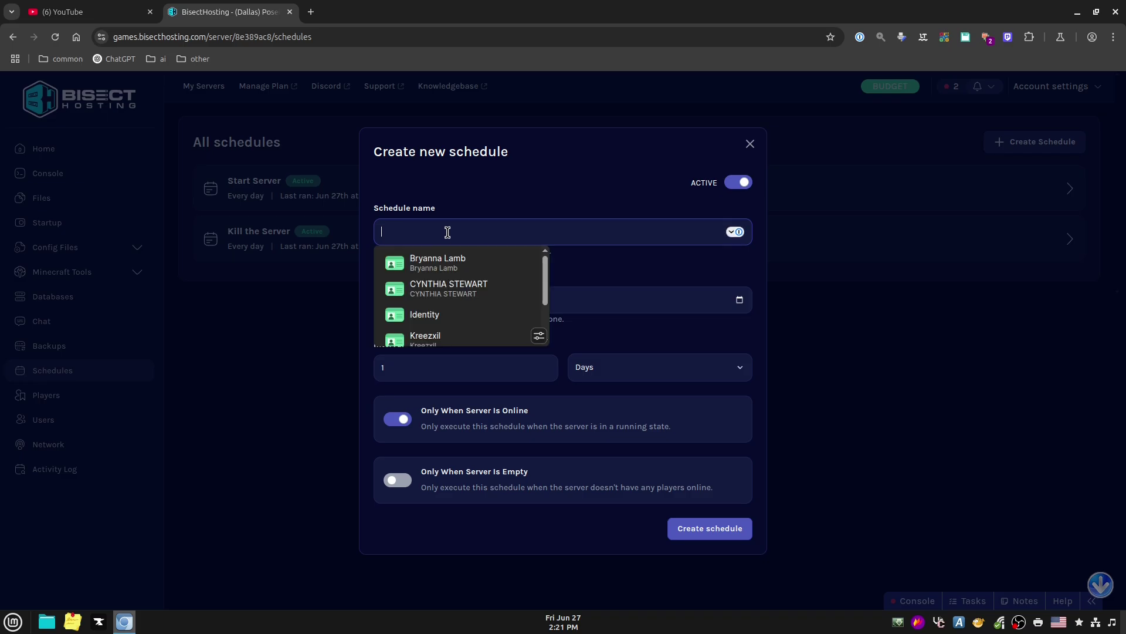
text(Stop)
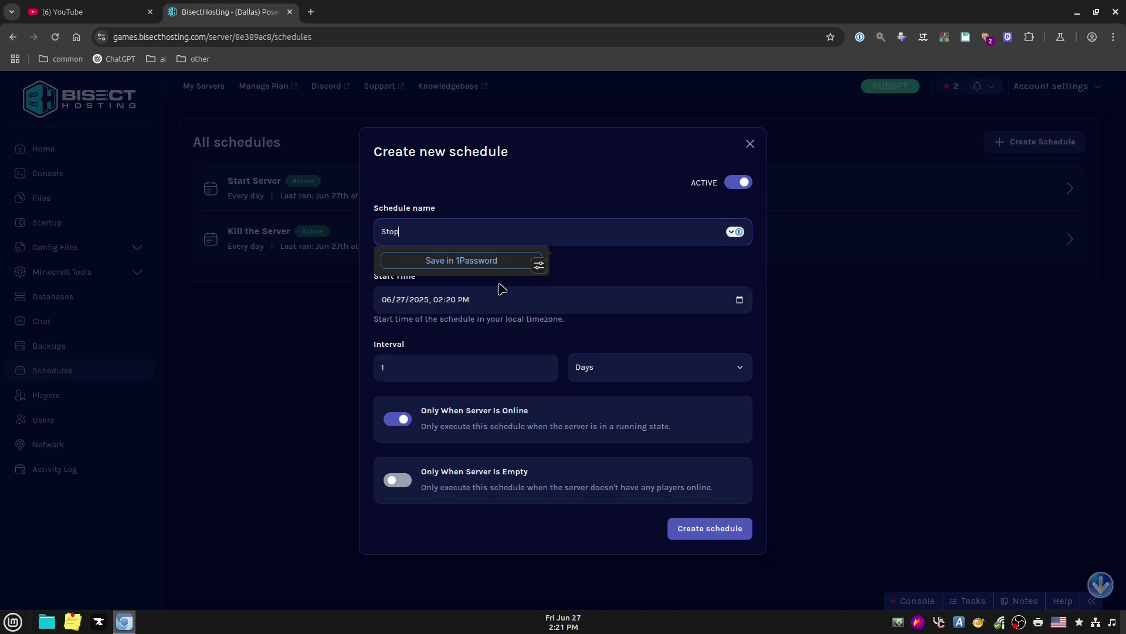
text( the Server)
click(568, 284)
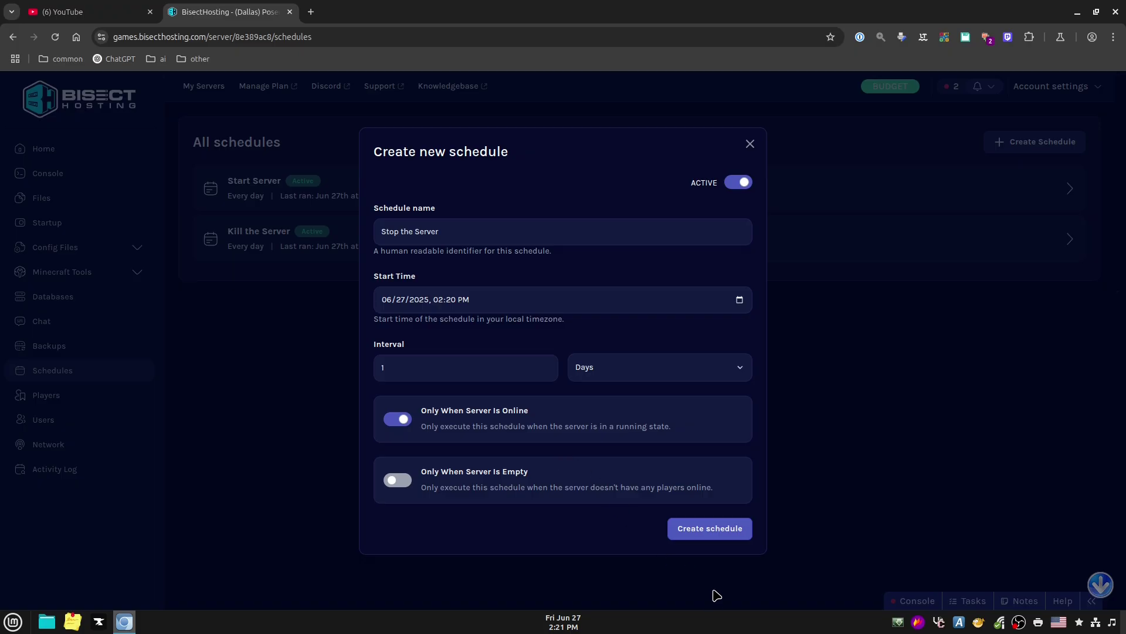
click(708, 535)
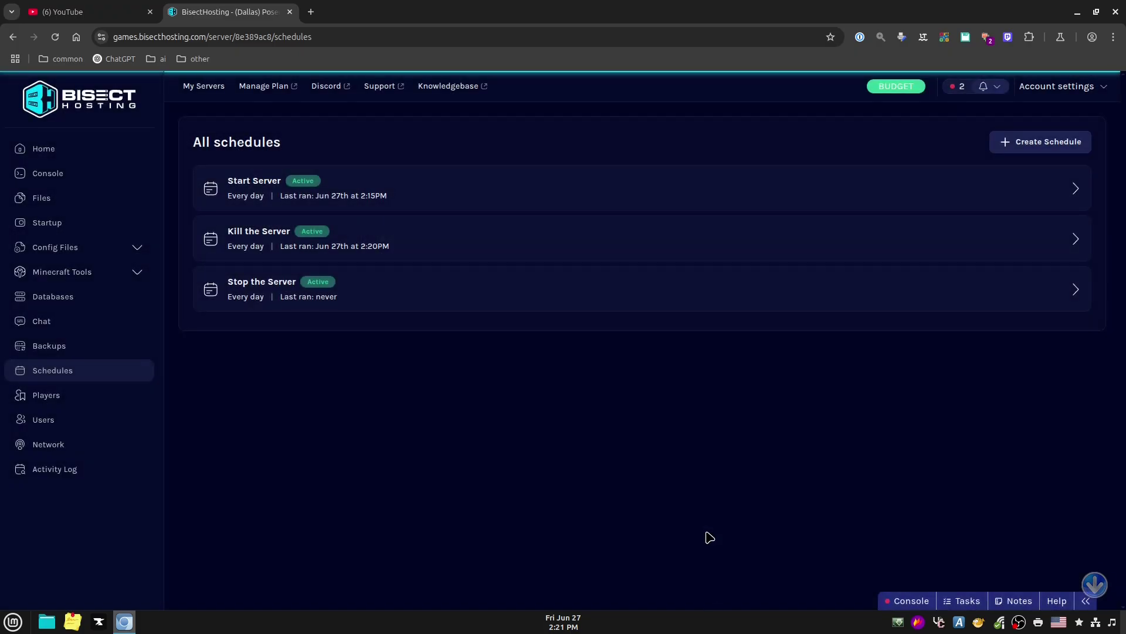
Set the Stop the Server schedule's start time to 02:25 PM on 06/27/2025 and save the change.
click(1077, 302)
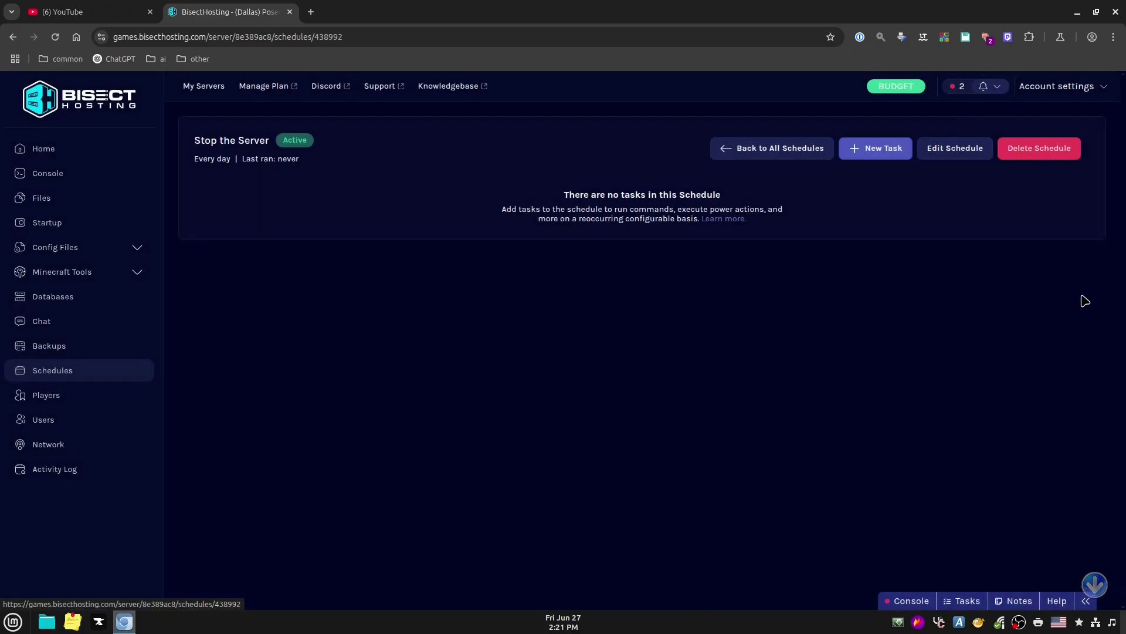
click(730, 153)
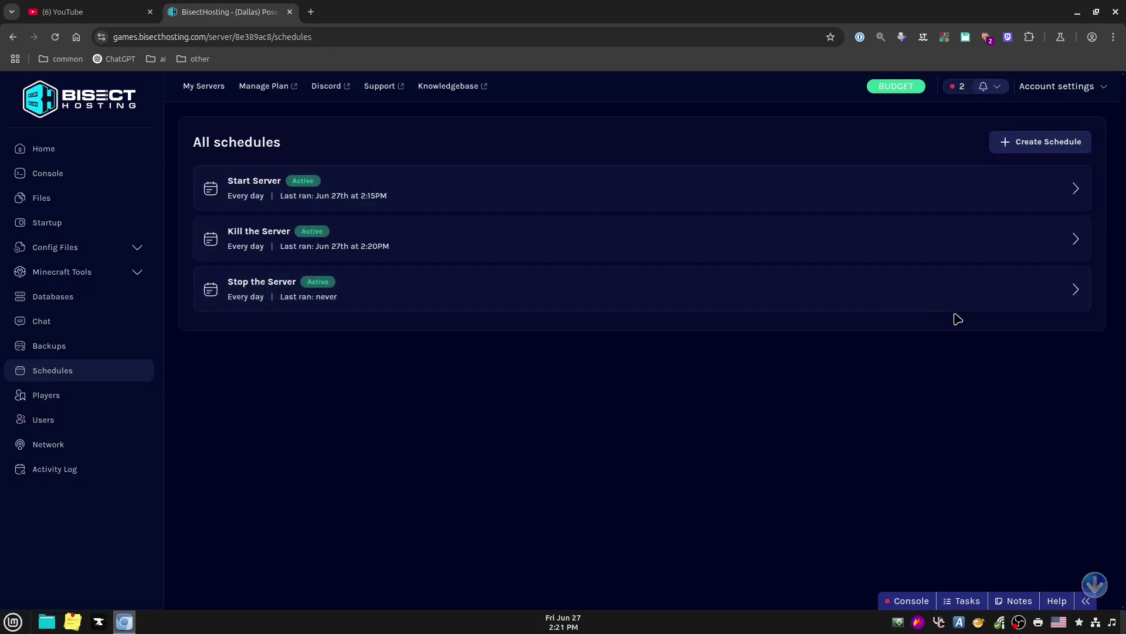
click(931, 291)
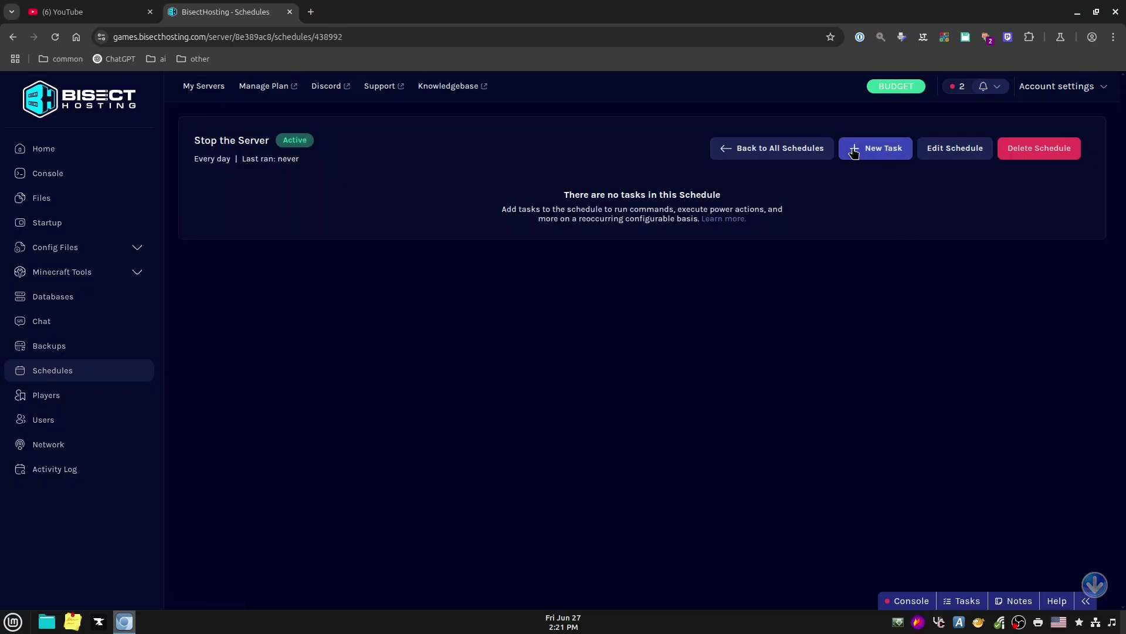
click(950, 150)
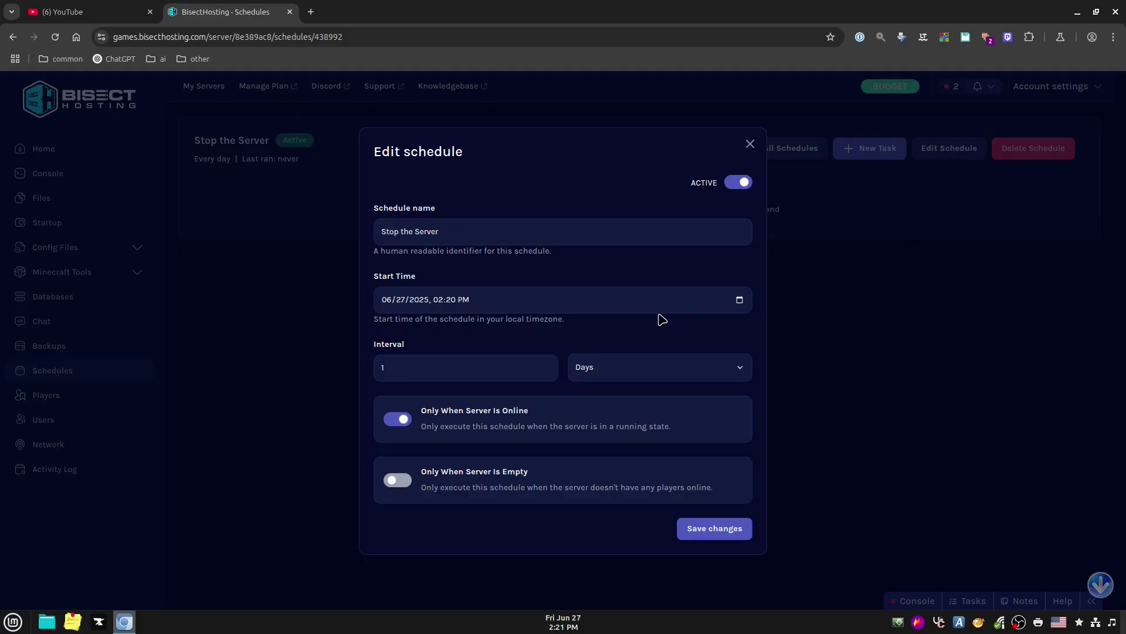
click(739, 300)
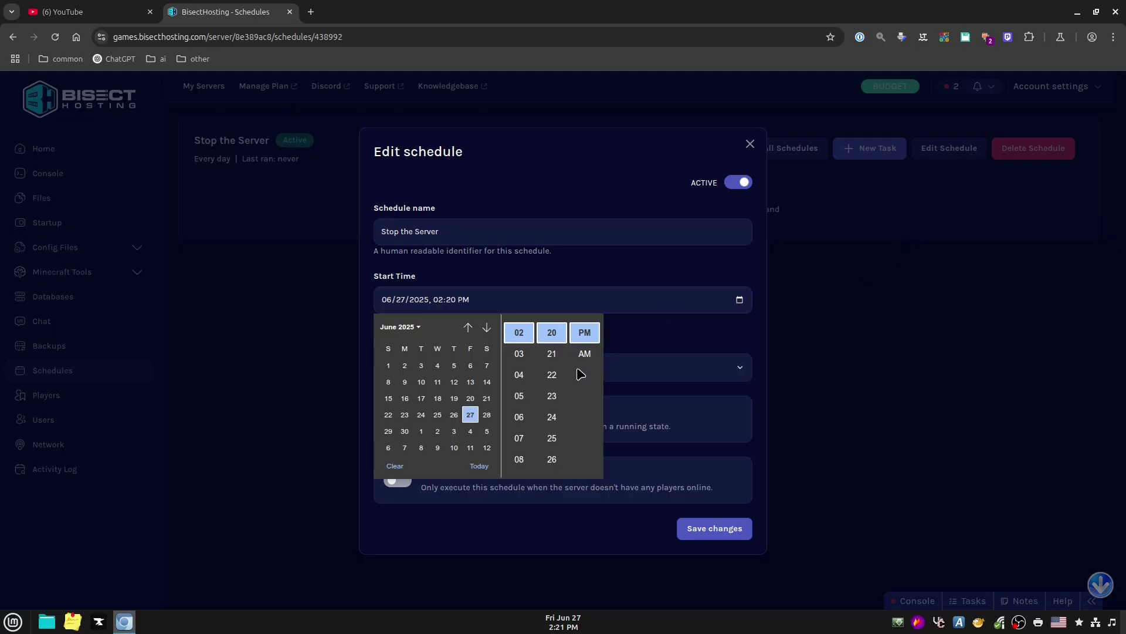
click(553, 439)
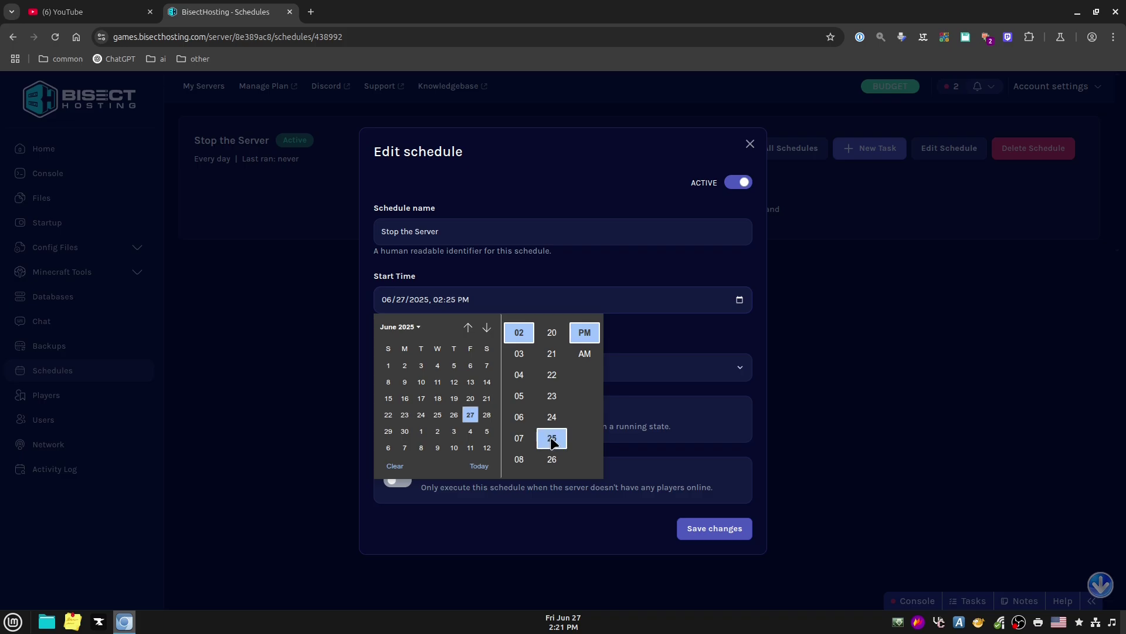
click(711, 533)
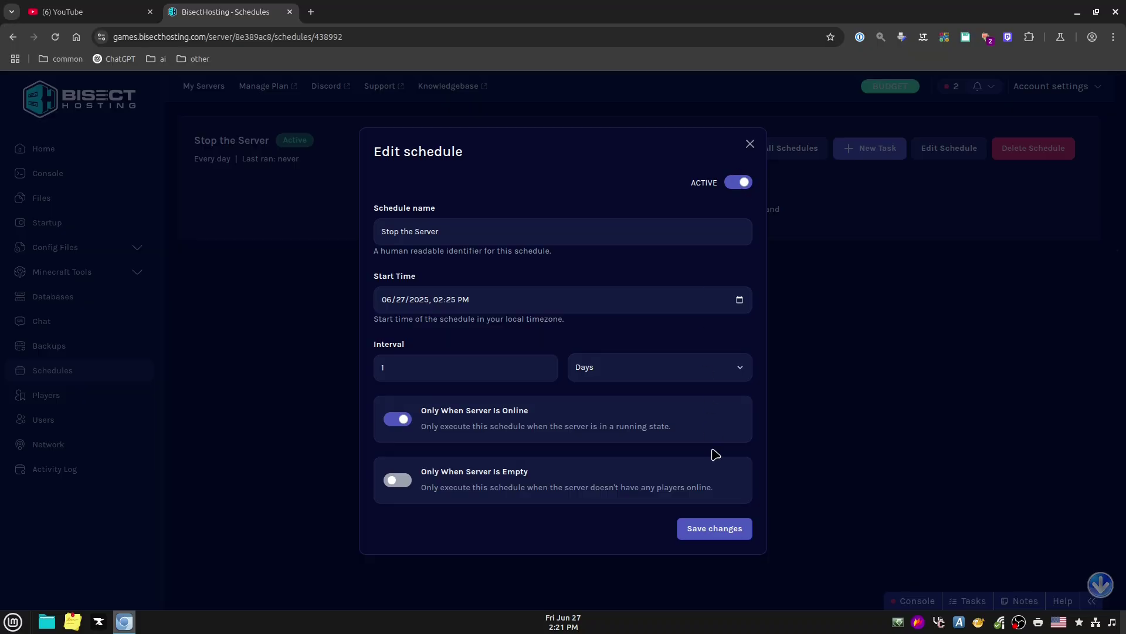
click(713, 528)
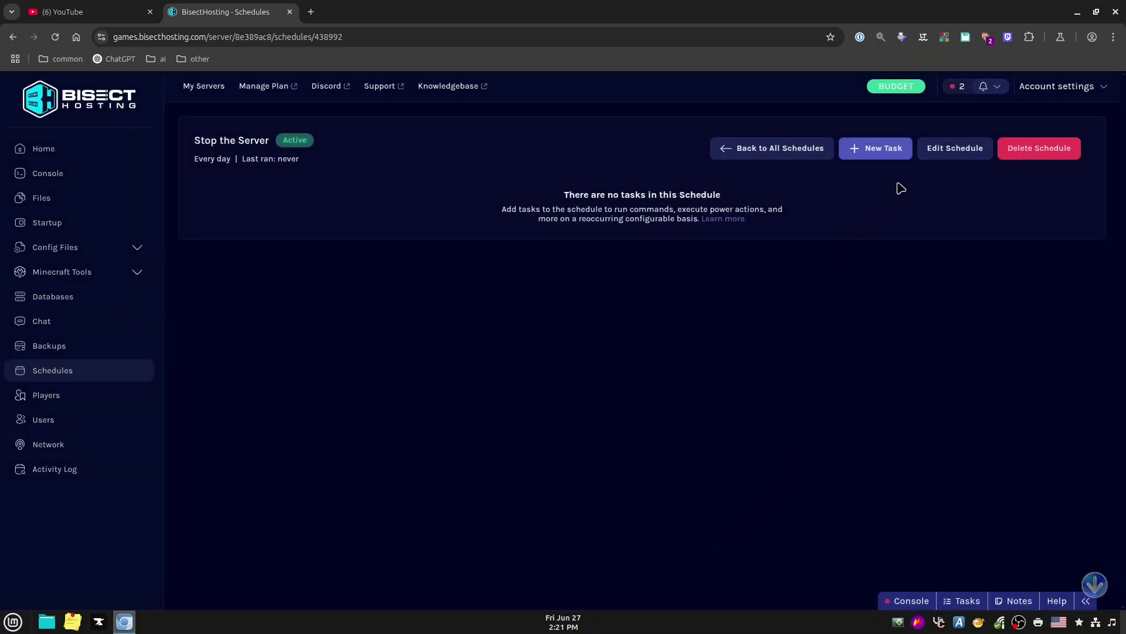
Add a Send command task to the Stop the Server schedule with payload "say server stopping in 30 seconds" and a 0-second offset.
click(887, 151)
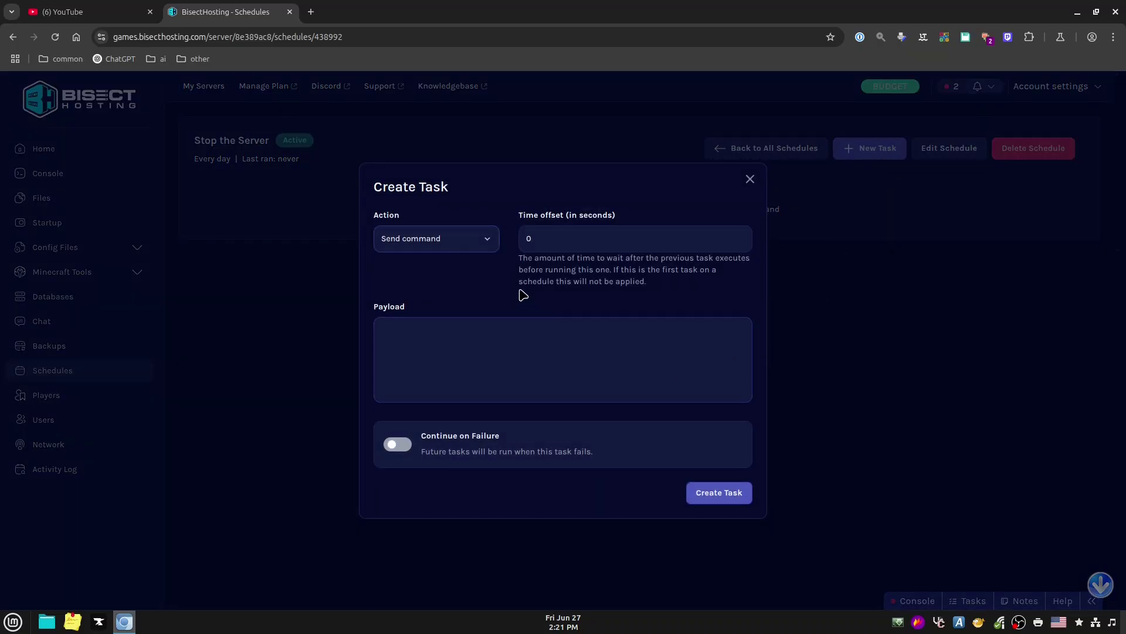
click(489, 243)
click(458, 276)
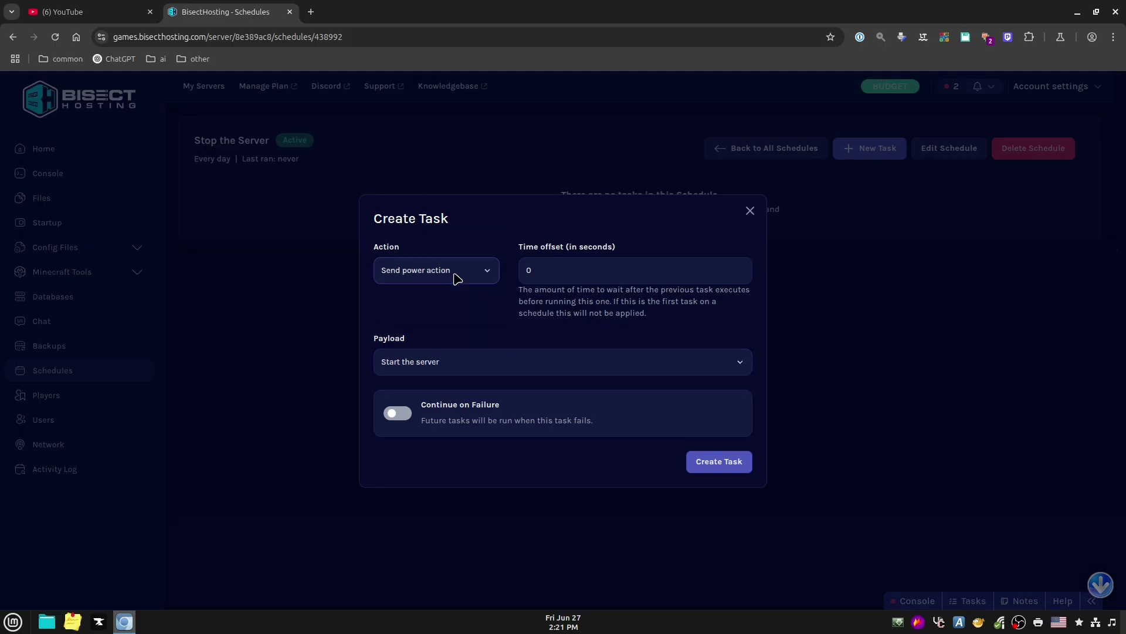
click(486, 271)
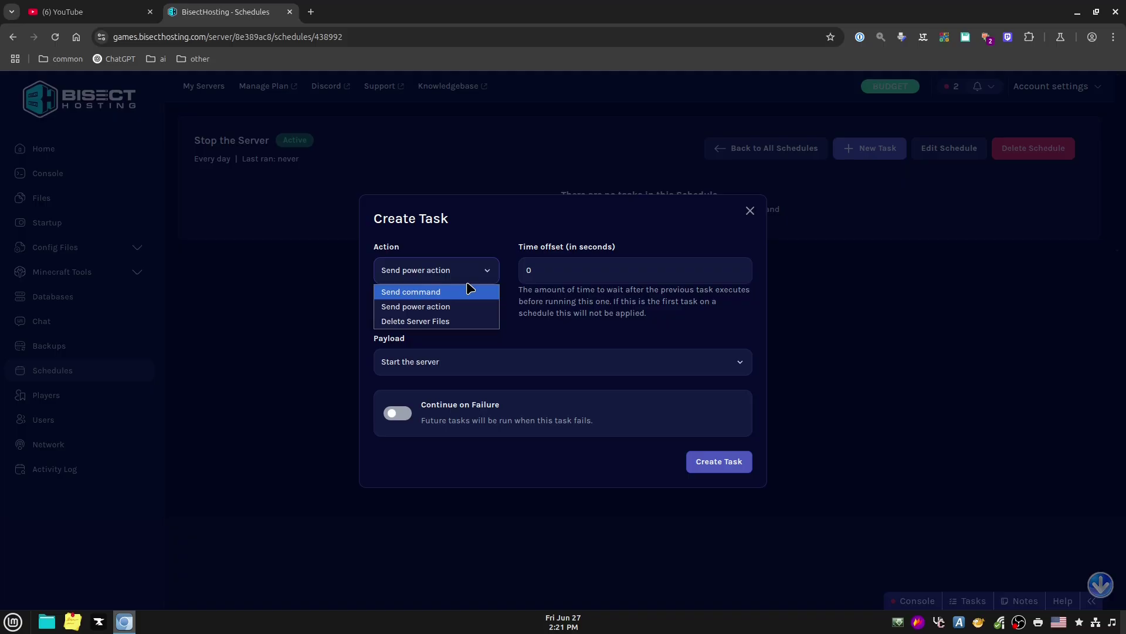
click(469, 291)
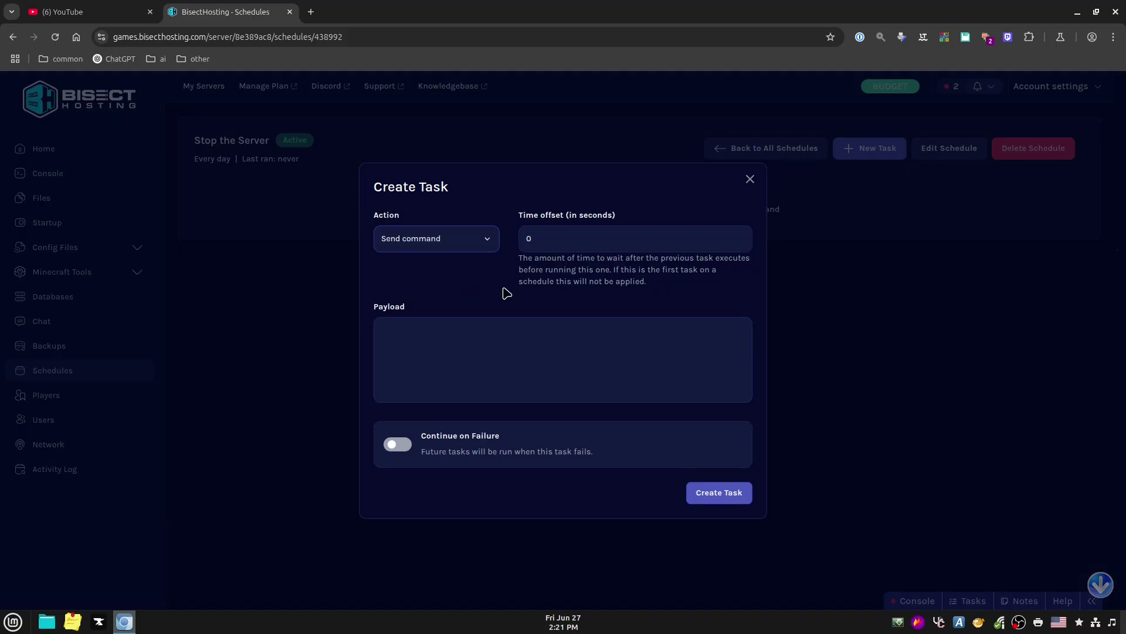
click(454, 329)
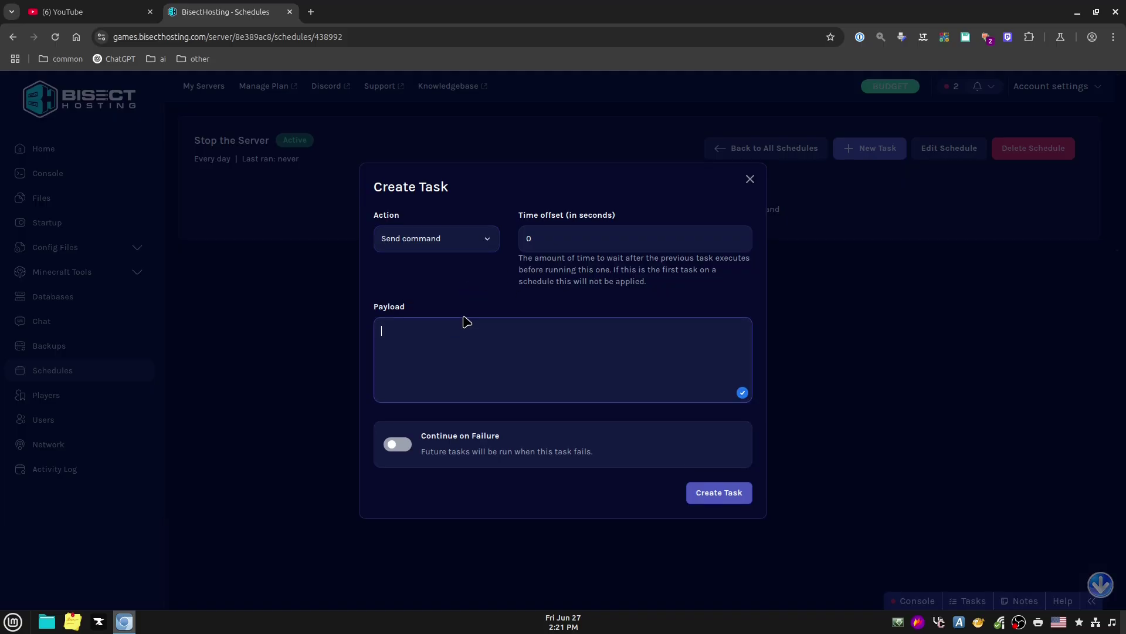
text(say server stopping in 30 seconds)
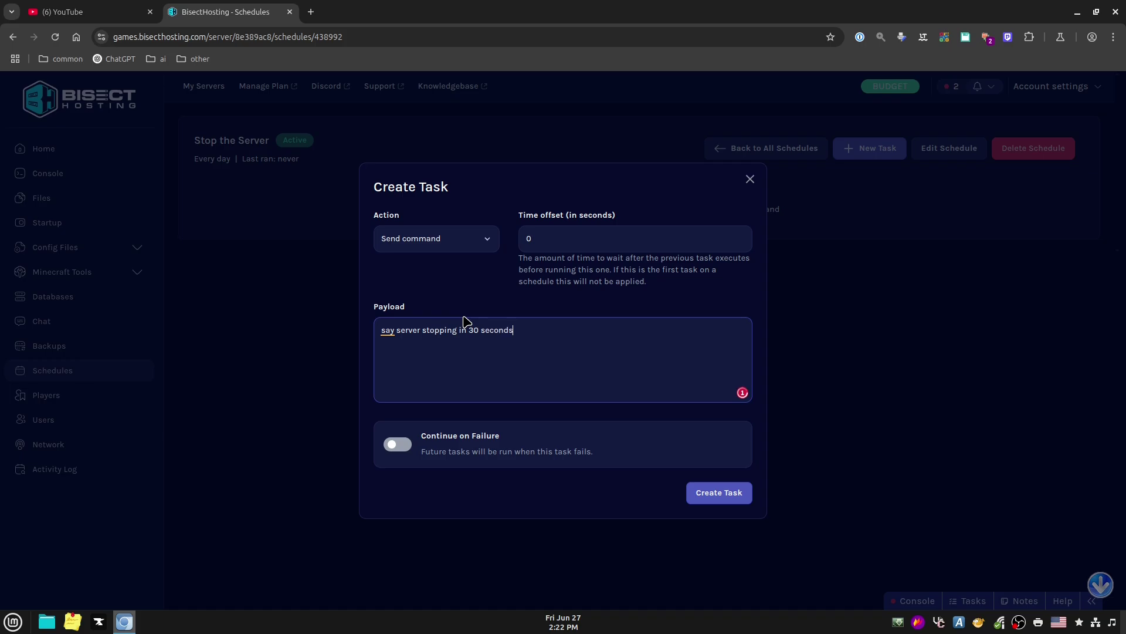
click(599, 237)
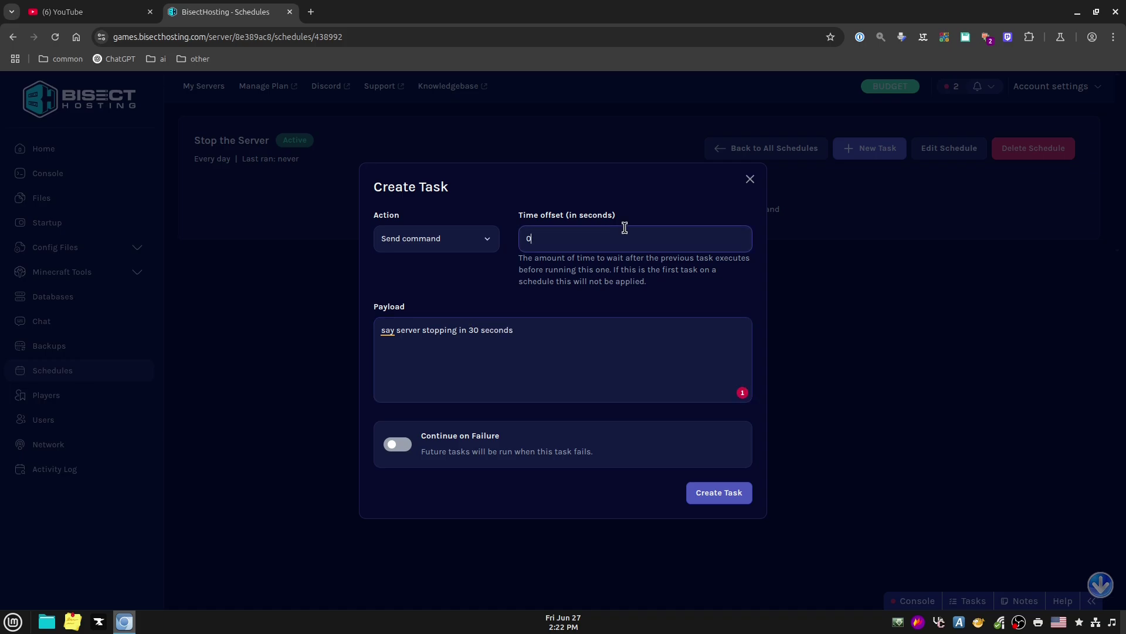
click(718, 495)
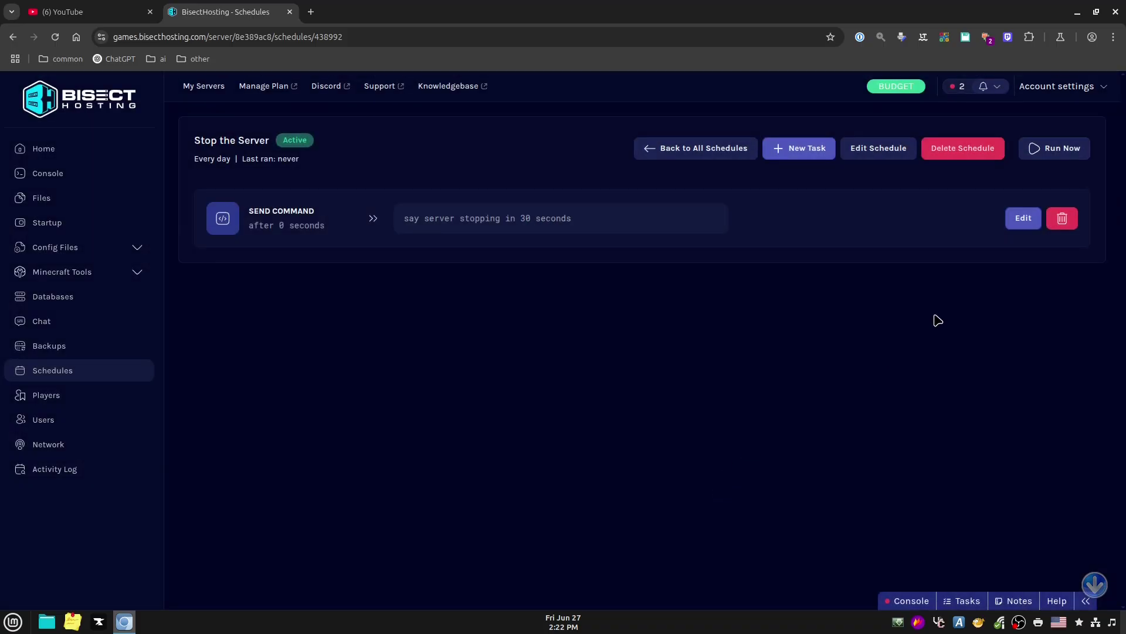
Add a second Send command task with a 15-second offset and the payload "say server stopping in 15 seconds".
click(806, 148)
click(450, 243)
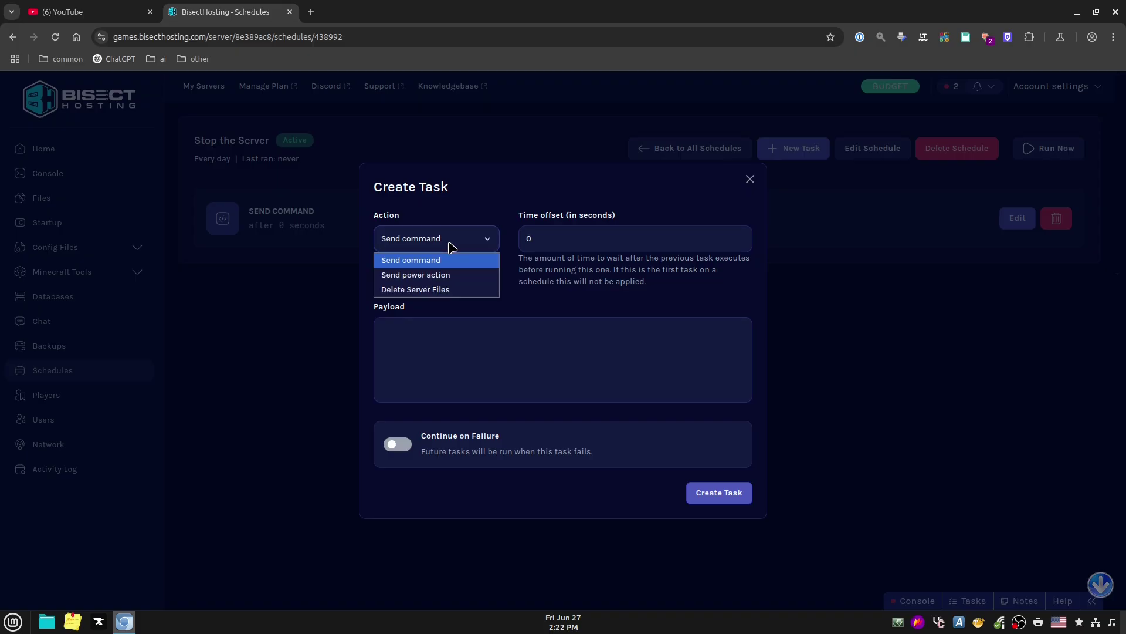
click(455, 247)
click(562, 245)
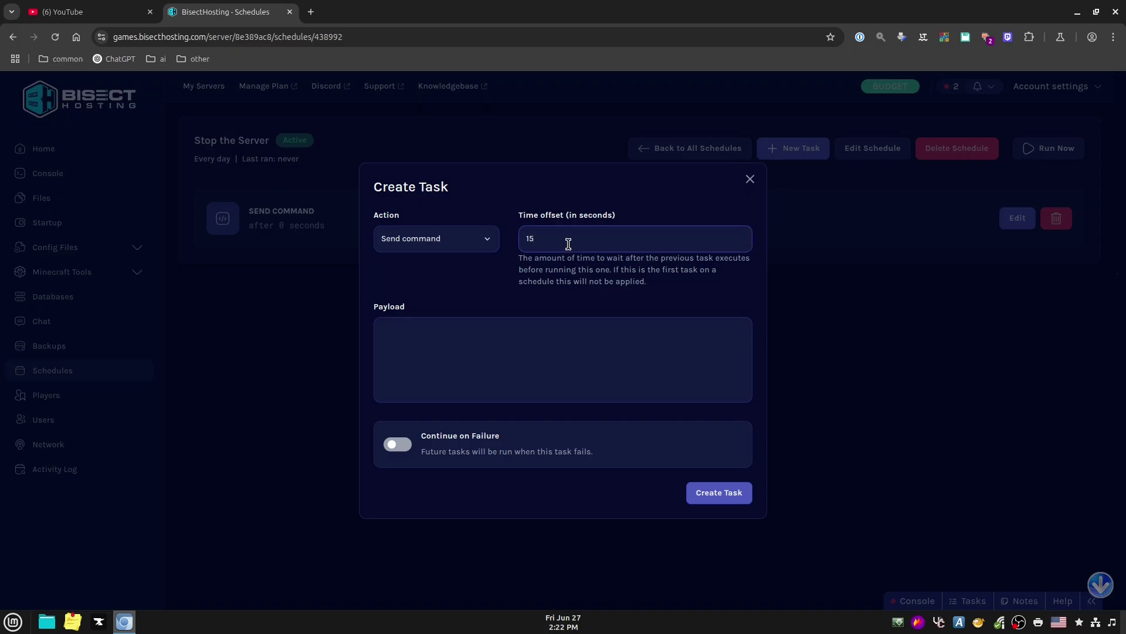
click(476, 350)
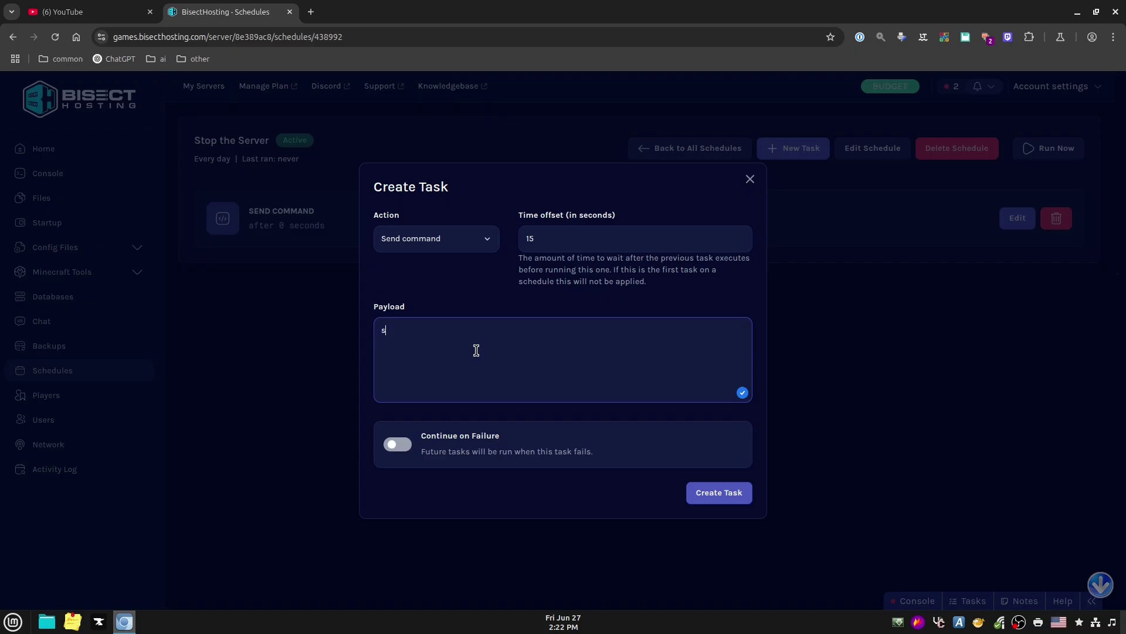
text(say server stopping in 15 seconds)
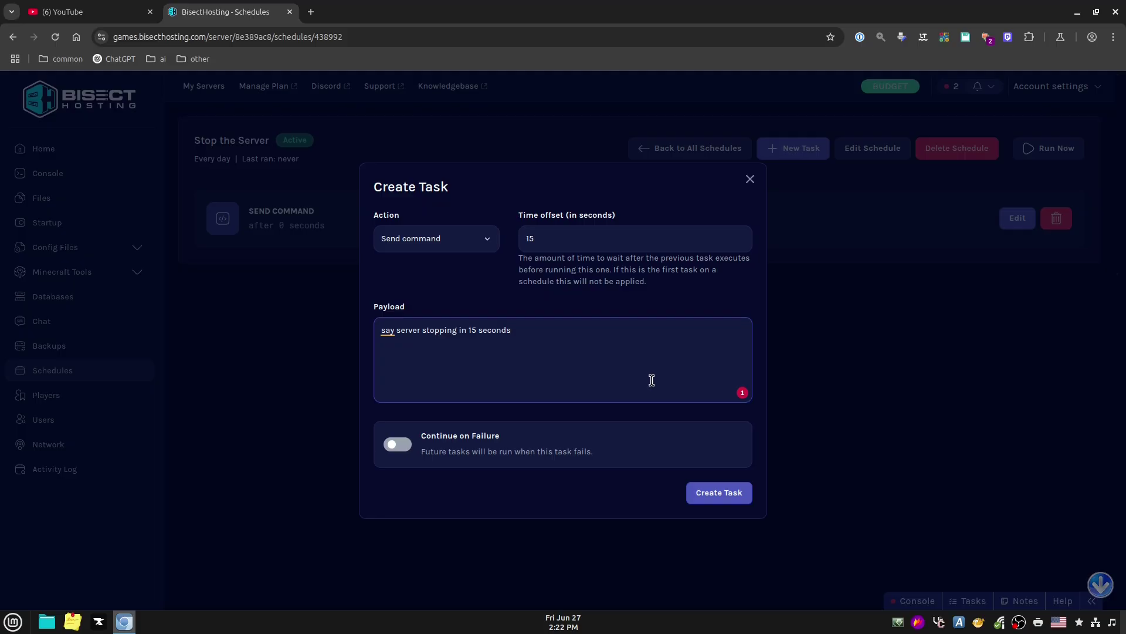
click(710, 493)
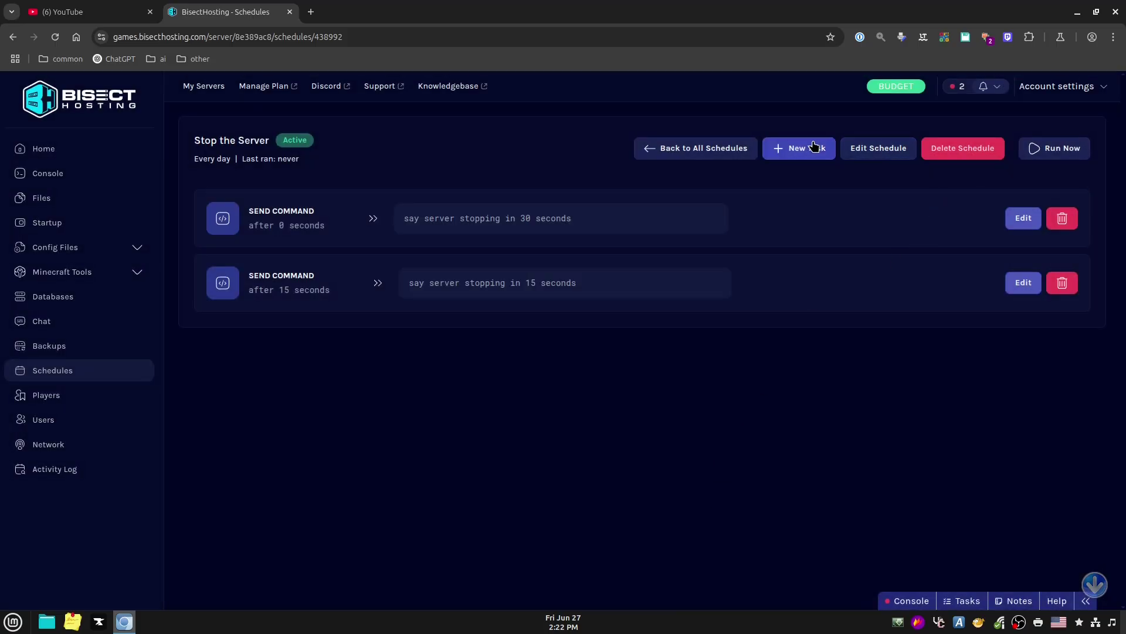
Add a Send power action task that stops the server, with a time offset of 30 seconds.
click(813, 146)
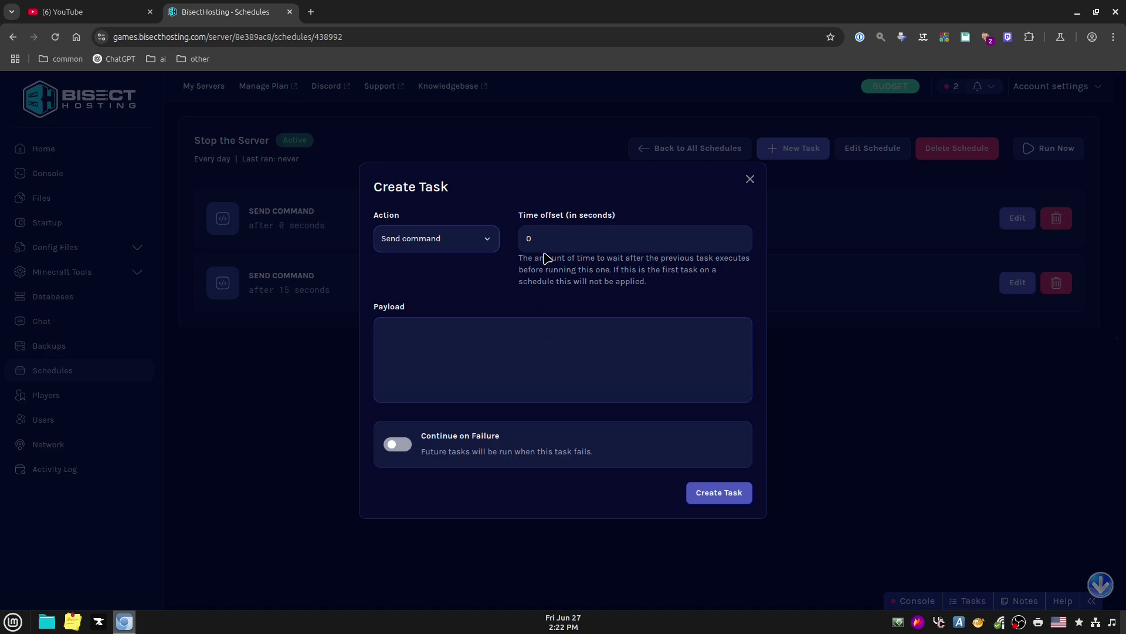
click(483, 245)
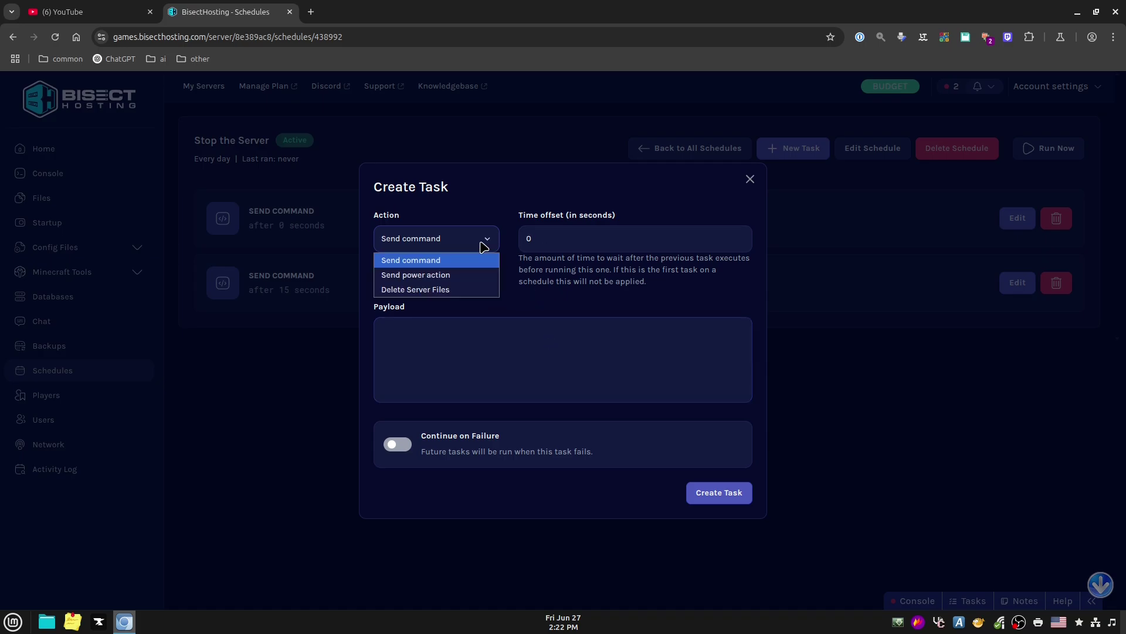
click(447, 276)
click(542, 272)
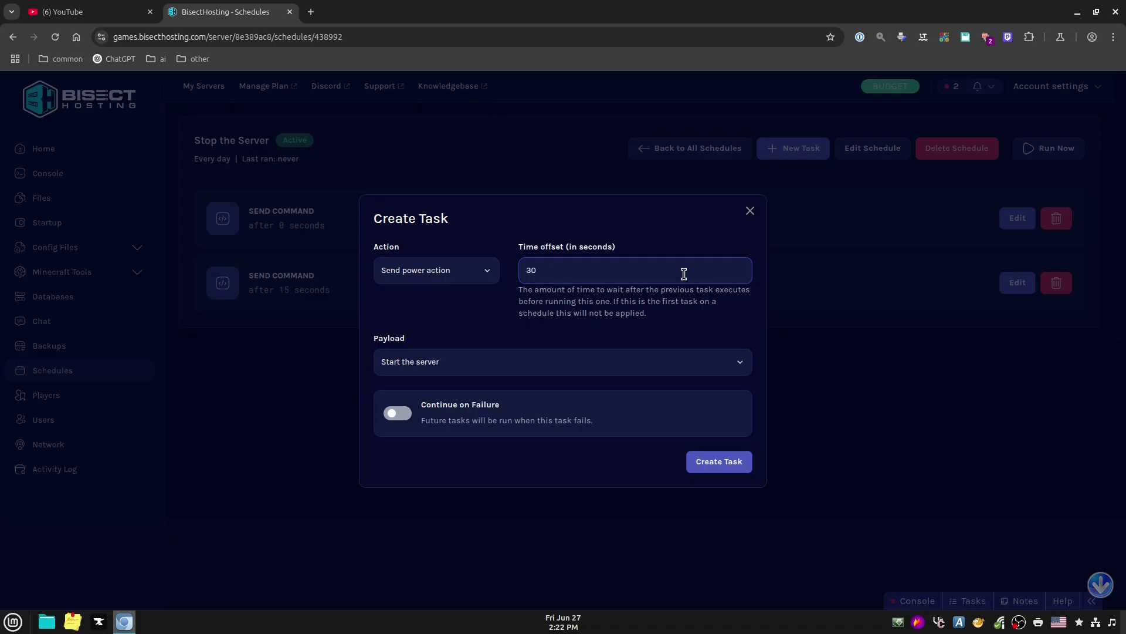
click(460, 367)
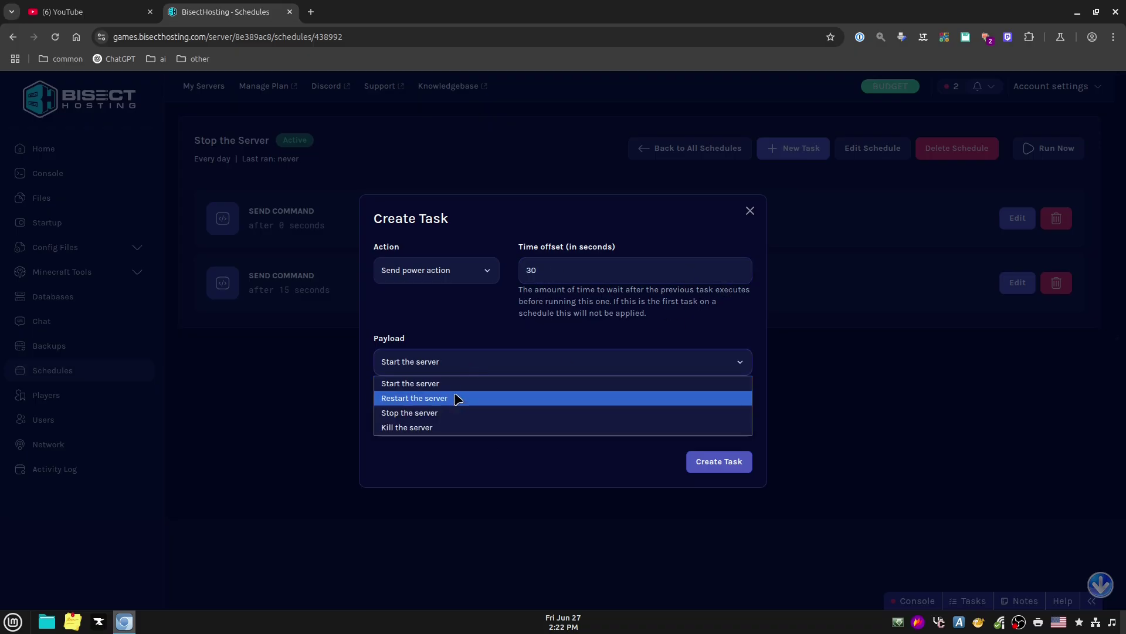
click(452, 413)
click(736, 463)
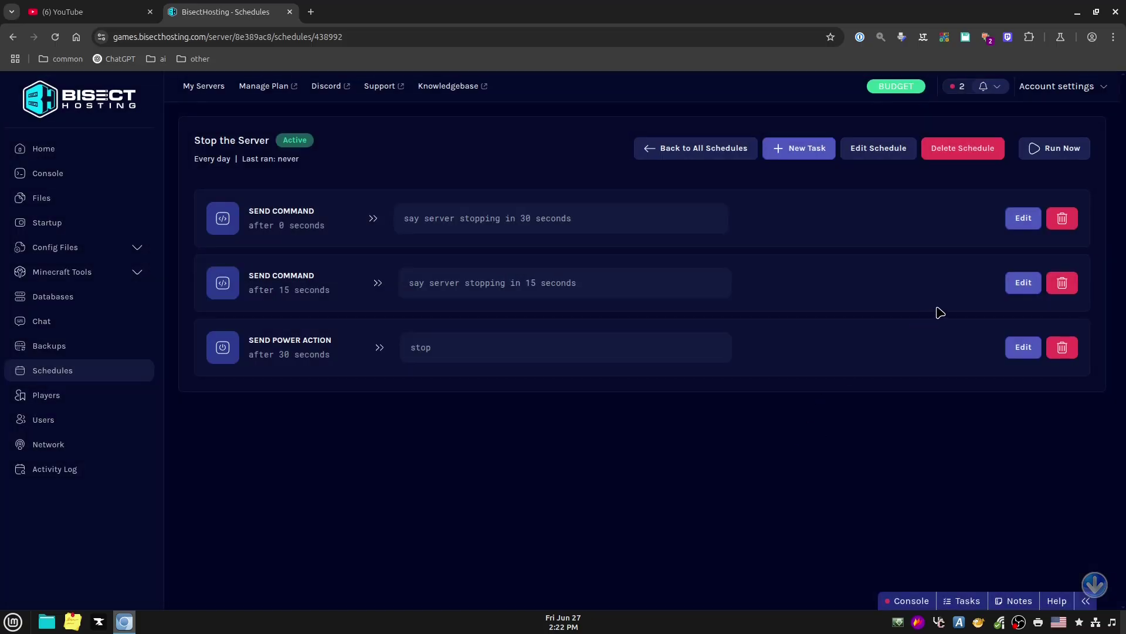
Set the Start Server schedule's start time to 02:24 PM on 06/27/2025 and save the change.
click(662, 151)
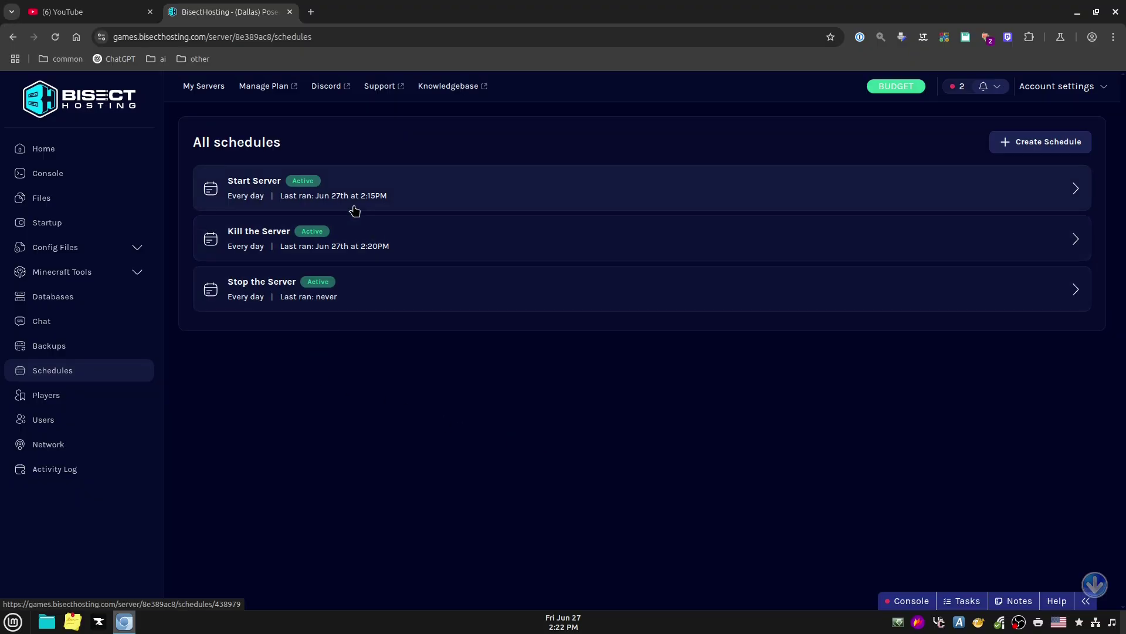
click(465, 202)
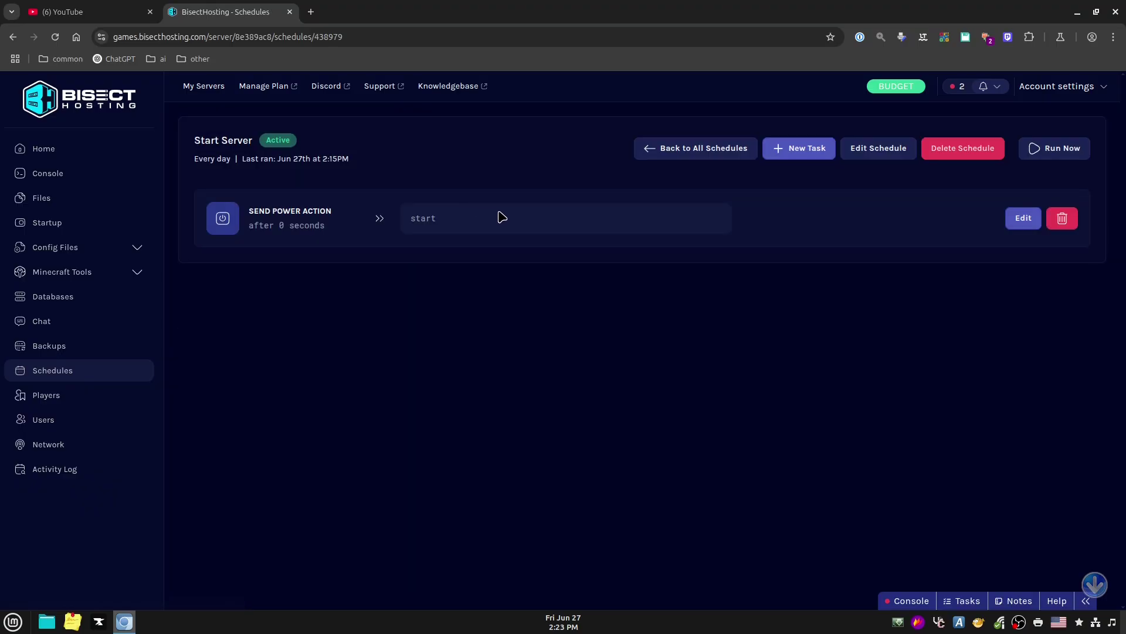
click(858, 151)
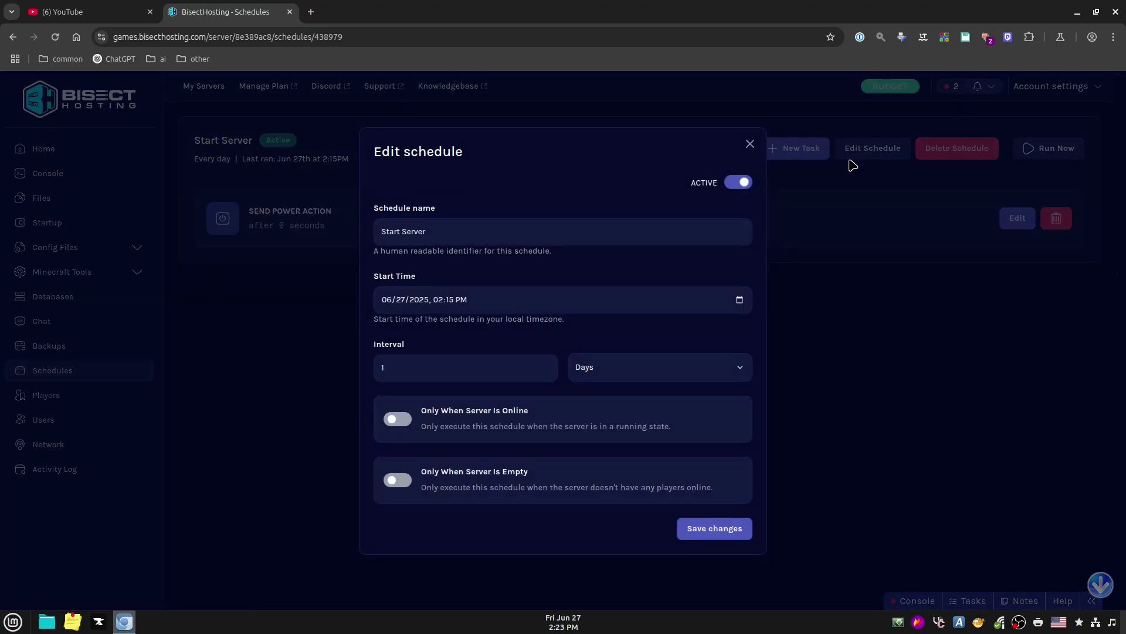
click(479, 299)
click(740, 299)
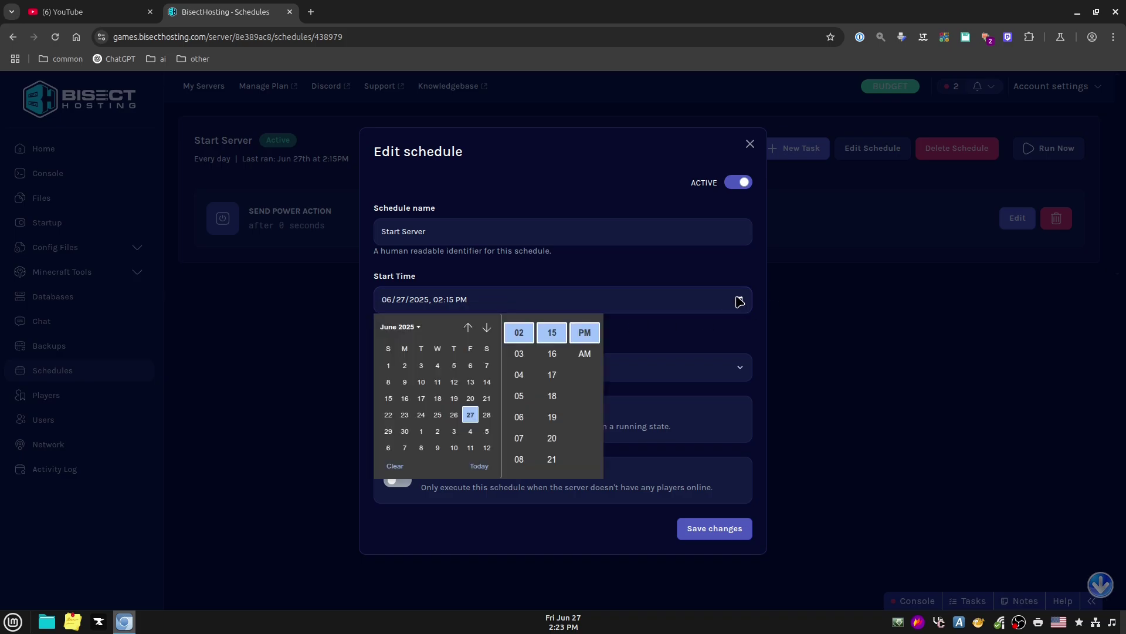
scroll(567, 411, down, 2)
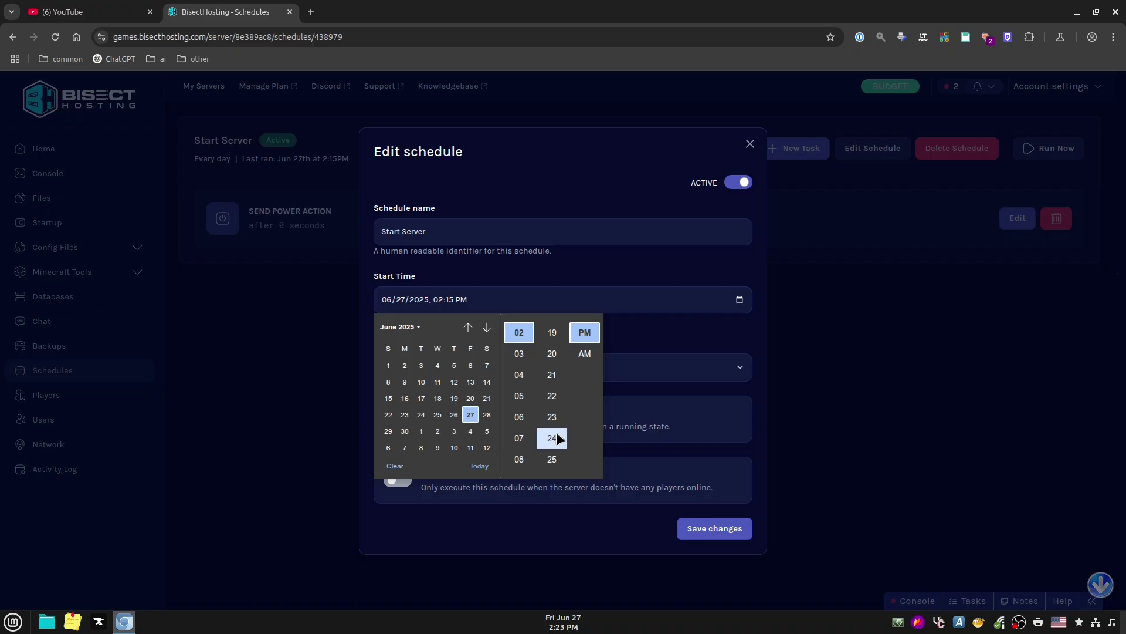
click(552, 437)
click(722, 532)
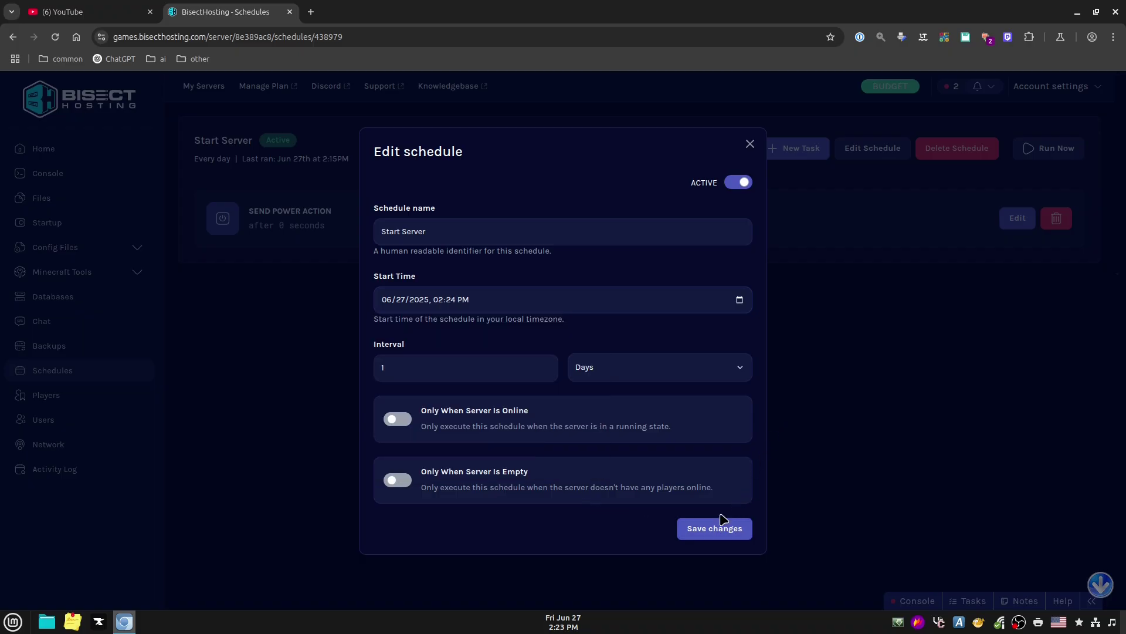
click(712, 533)
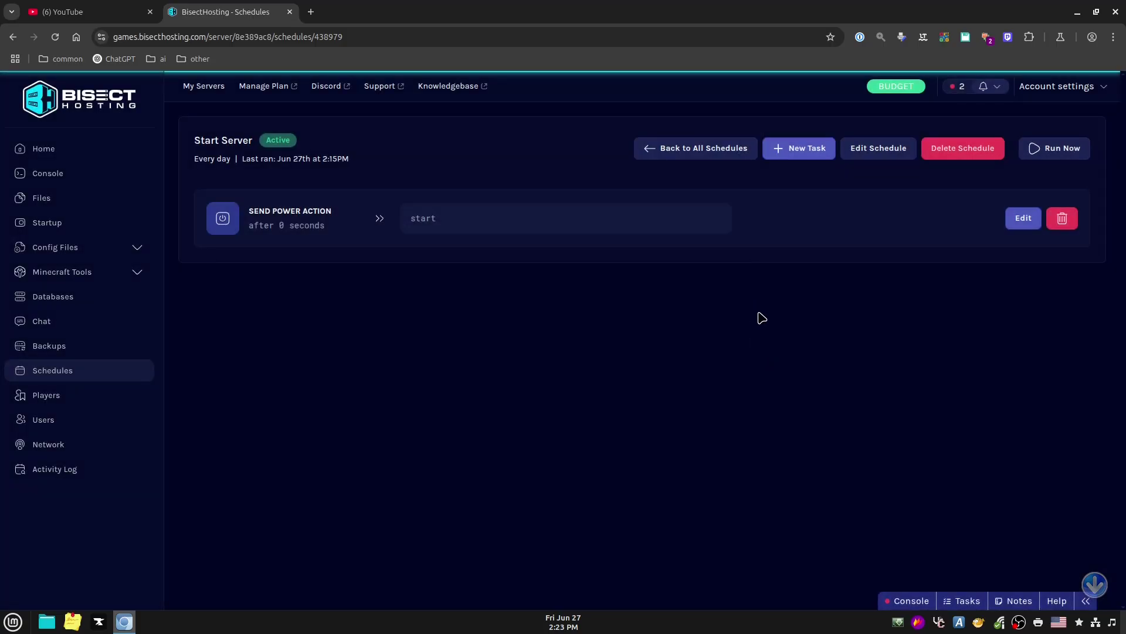
Set the Kill the Server schedule's start time to 02:28 PM on 06/27/2025, save it, and return to the schedule list.
click(681, 153)
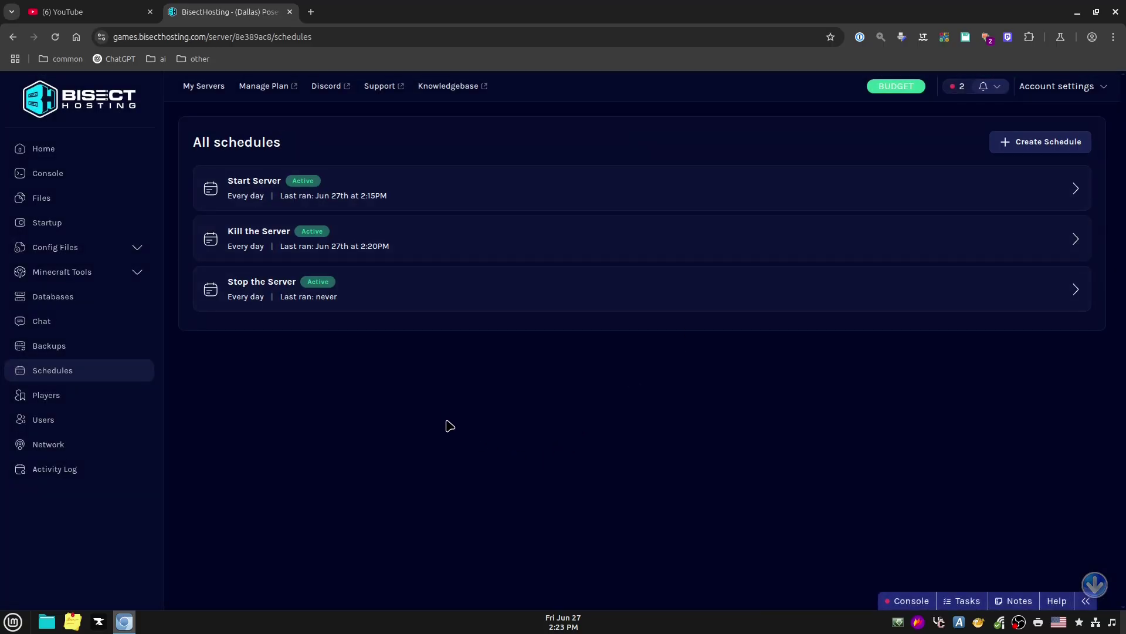
click(1042, 229)
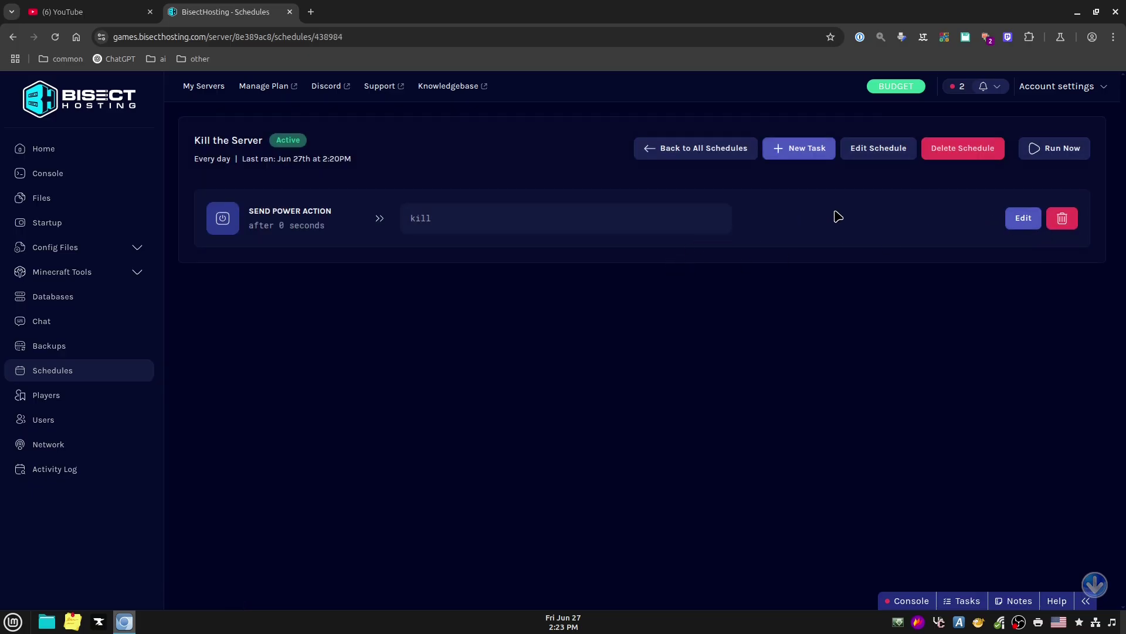
click(870, 155)
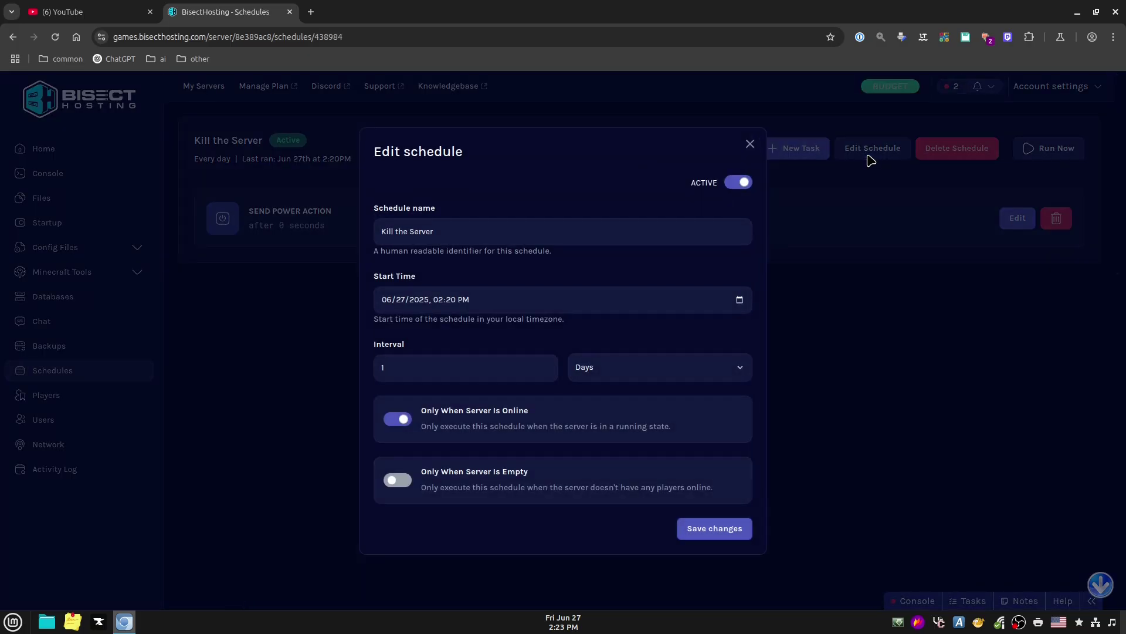
click(740, 302)
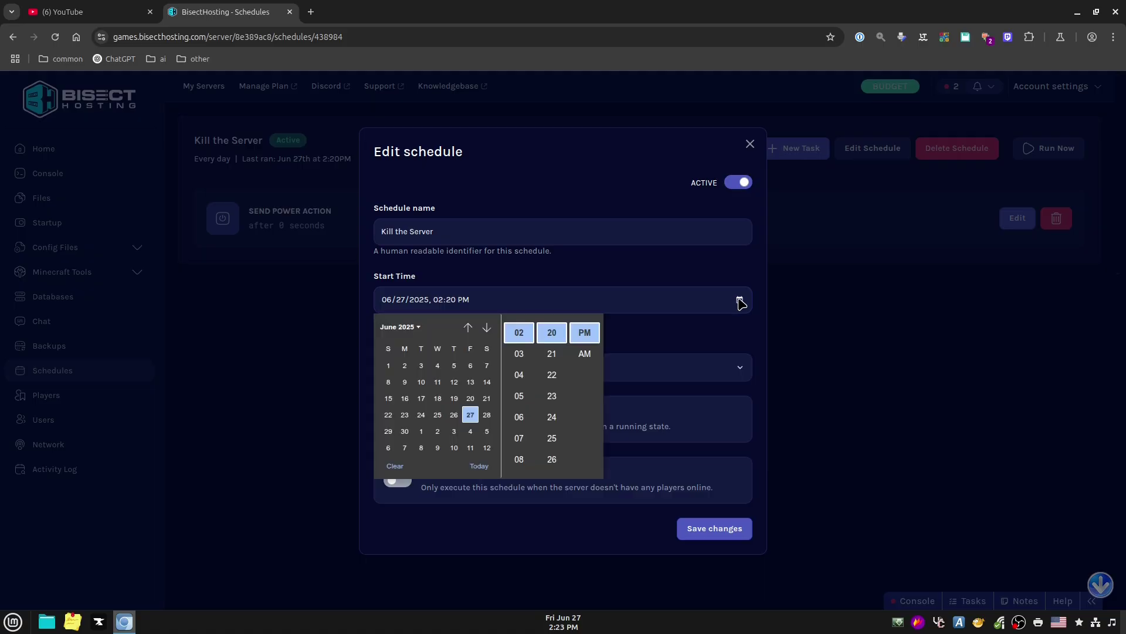
scroll(563, 457, down, 1)
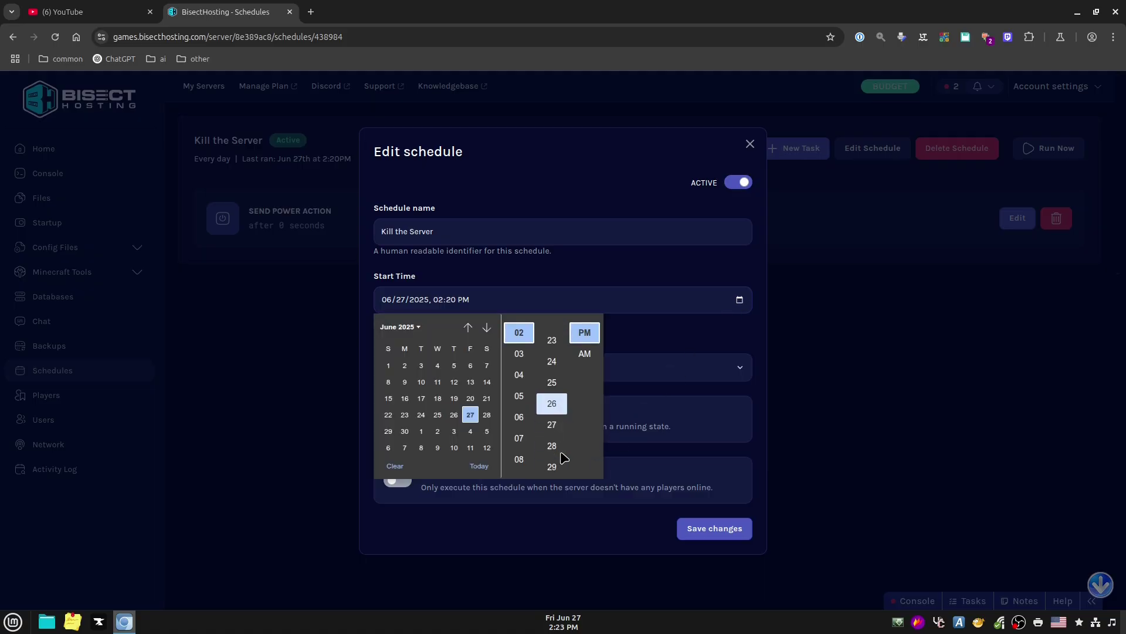
click(551, 441)
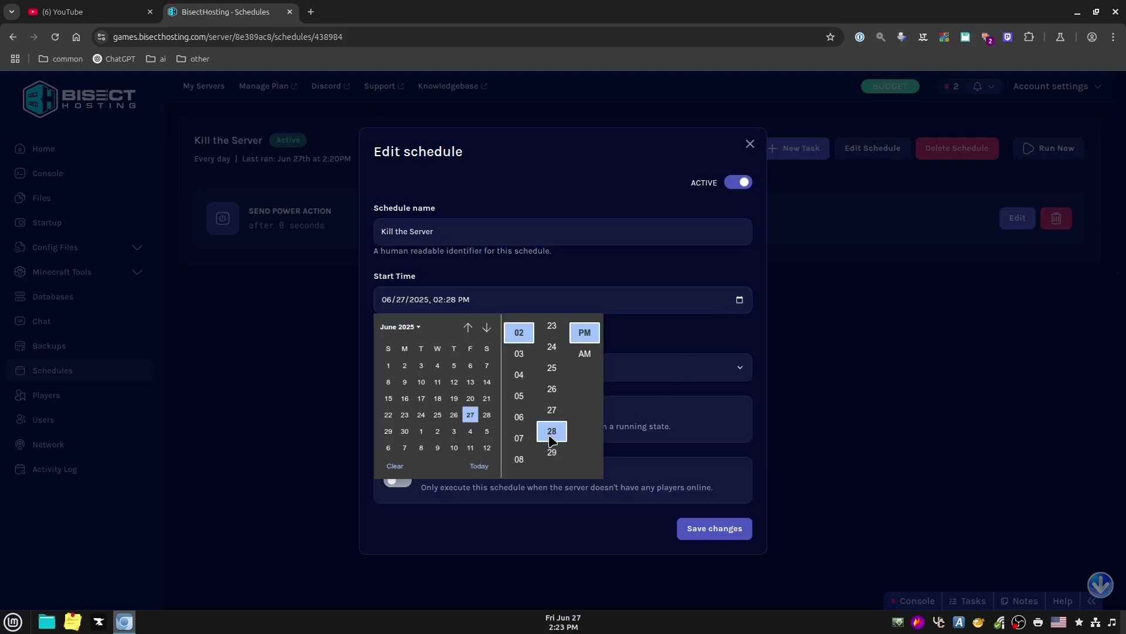
click(701, 531)
click(697, 531)
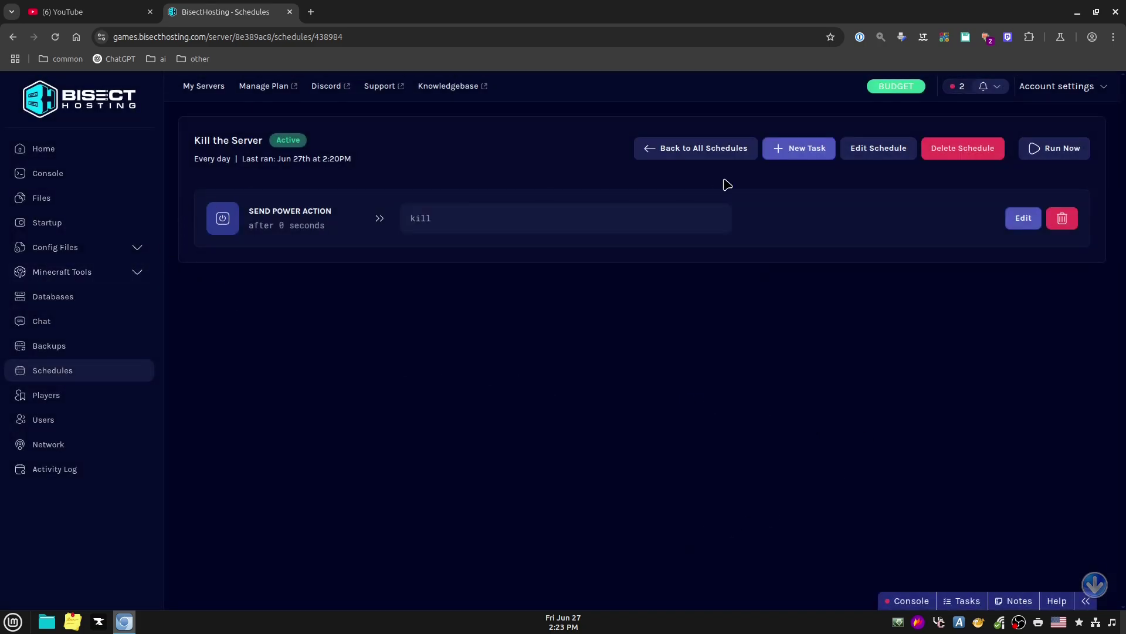
click(719, 147)
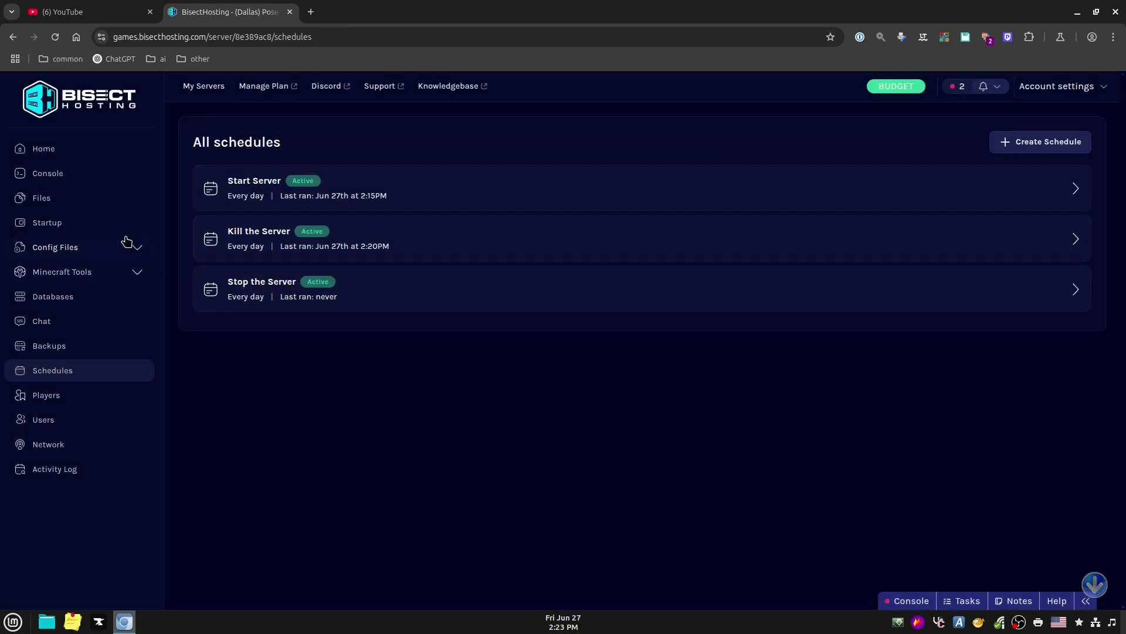
Check the server status in the console and review the Start Server schedule's start time without changing it.
click(40, 173)
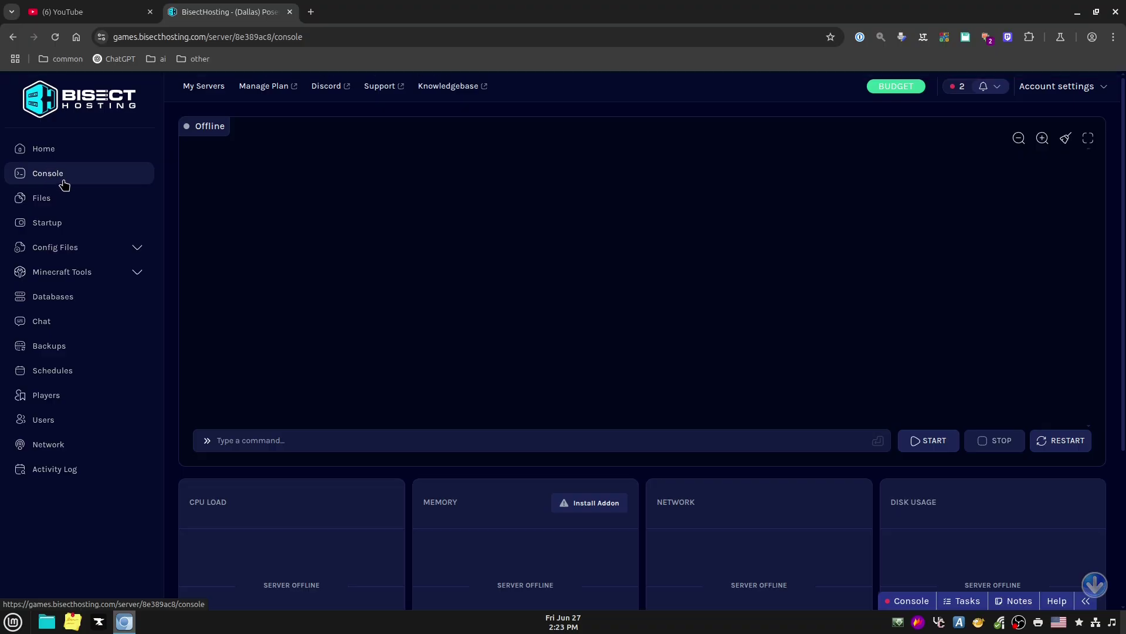
click(52, 370)
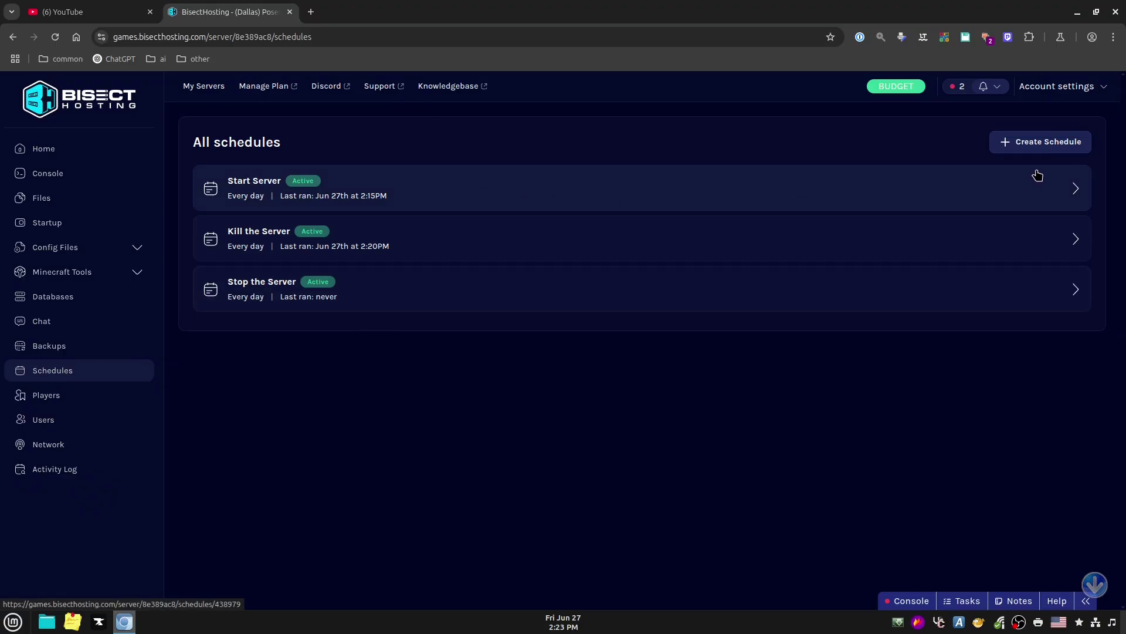
click(1065, 189)
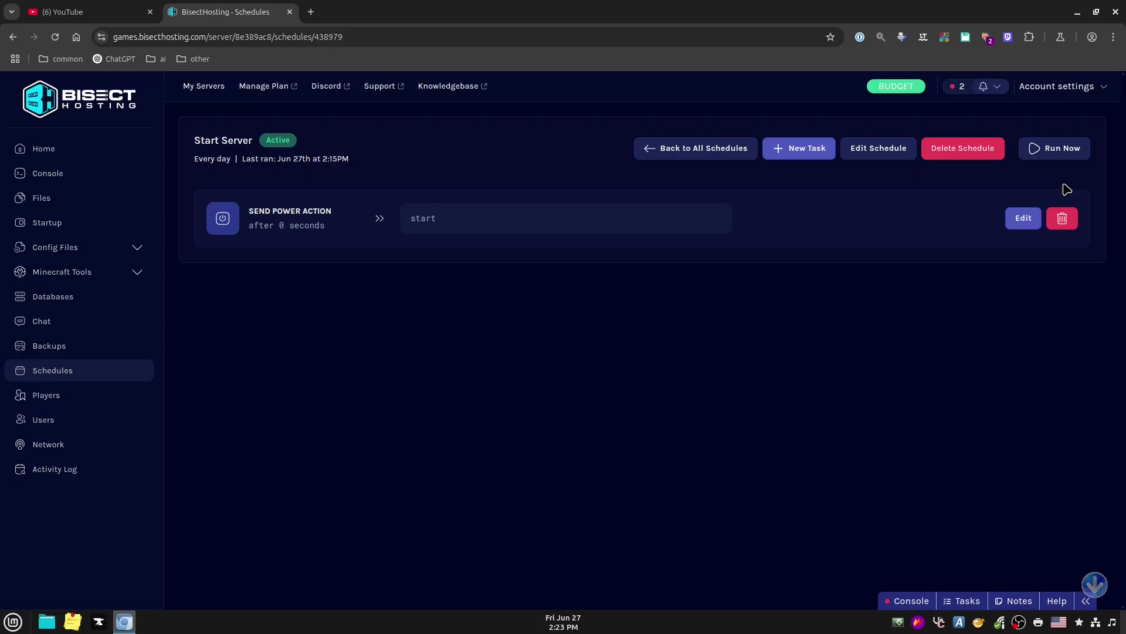
click(878, 151)
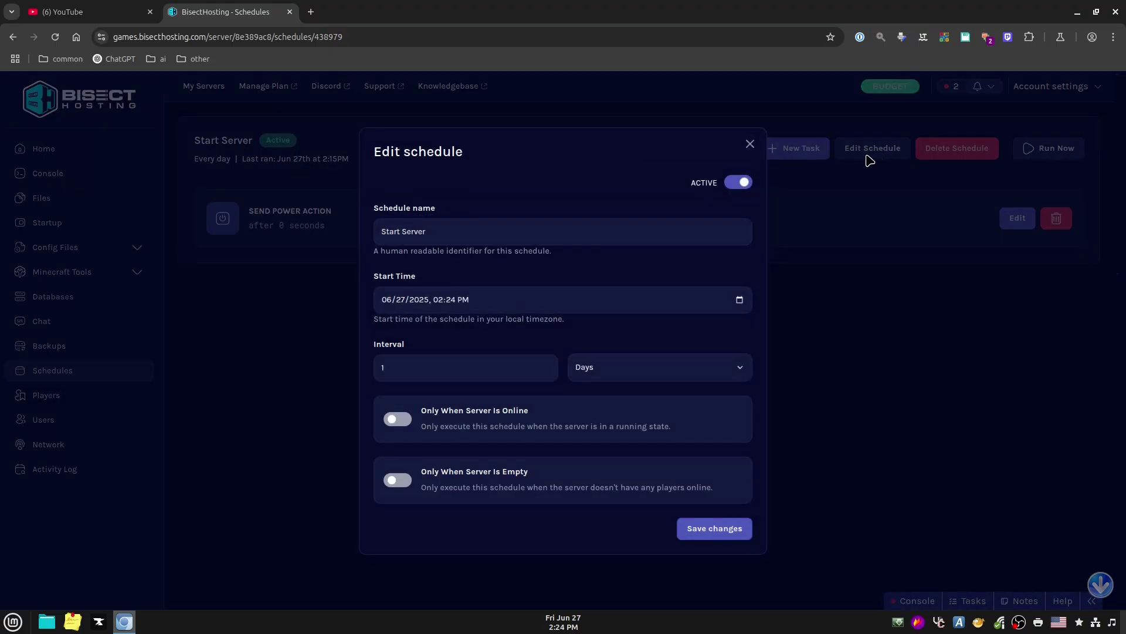
click(750, 143)
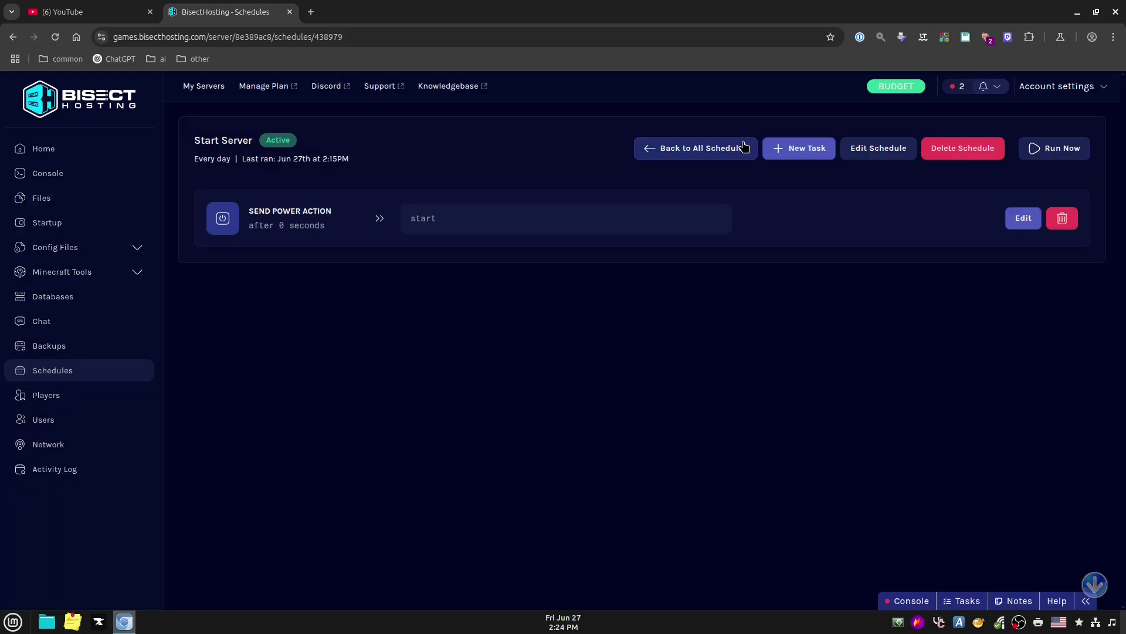
Check the console for the scheduled startup and review the Kill the Server schedule's start time without changing it.
click(20, 176)
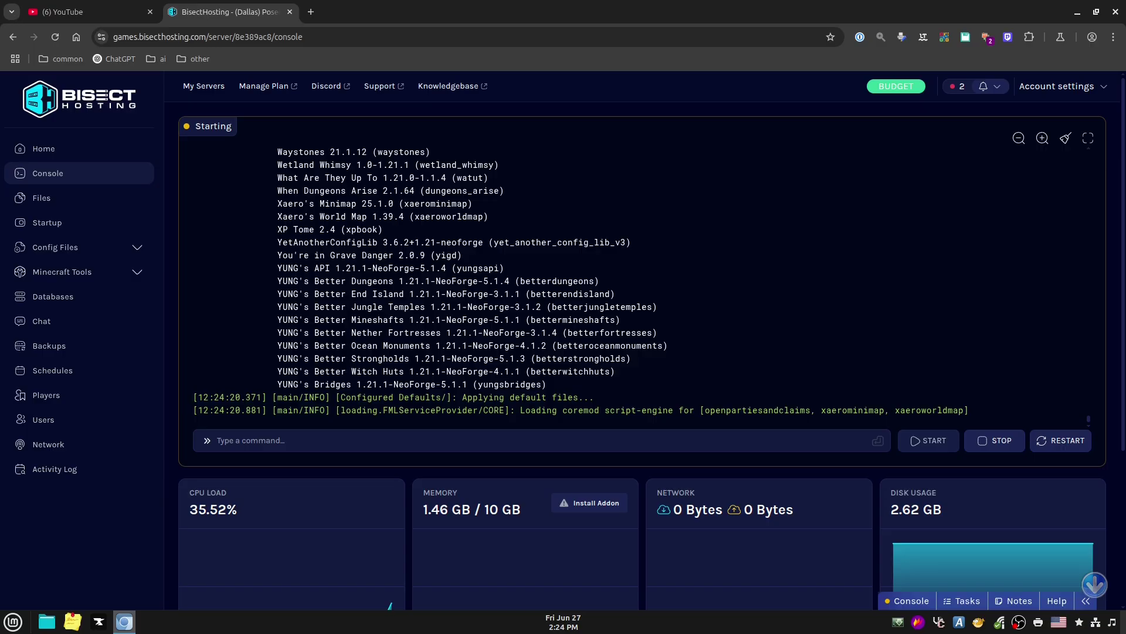
click(77, 374)
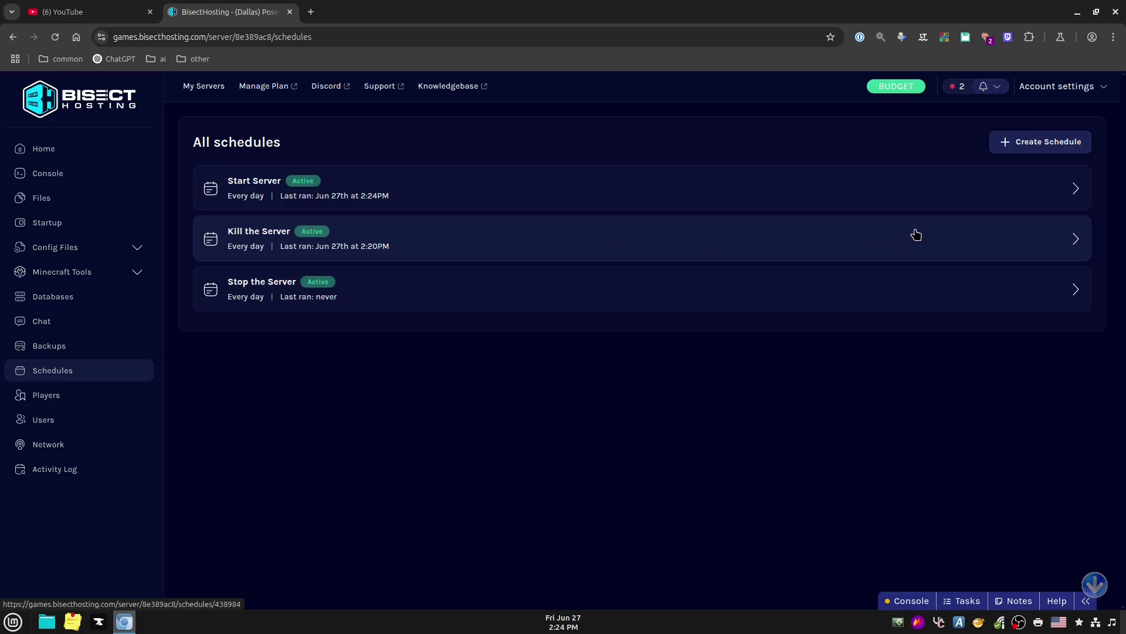
click(958, 240)
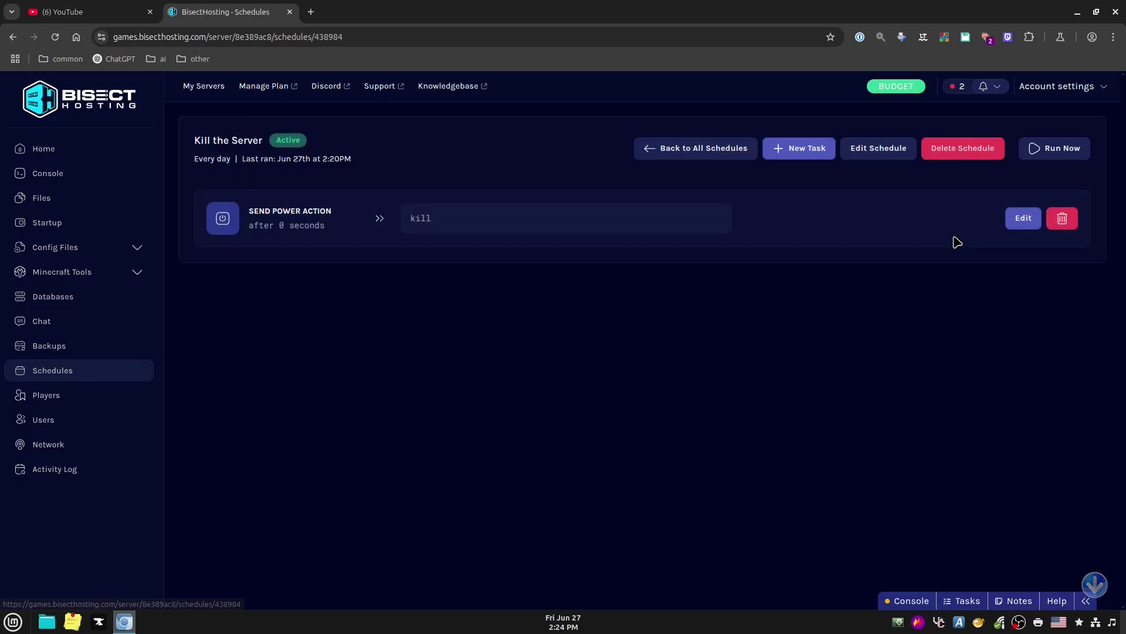
click(874, 150)
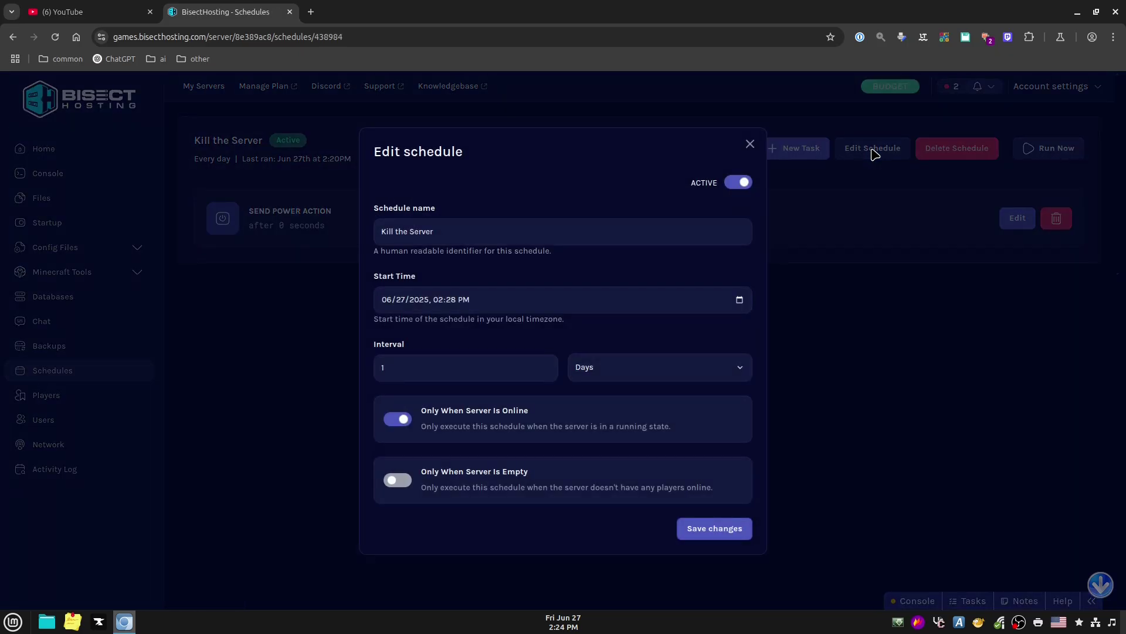
click(750, 144)
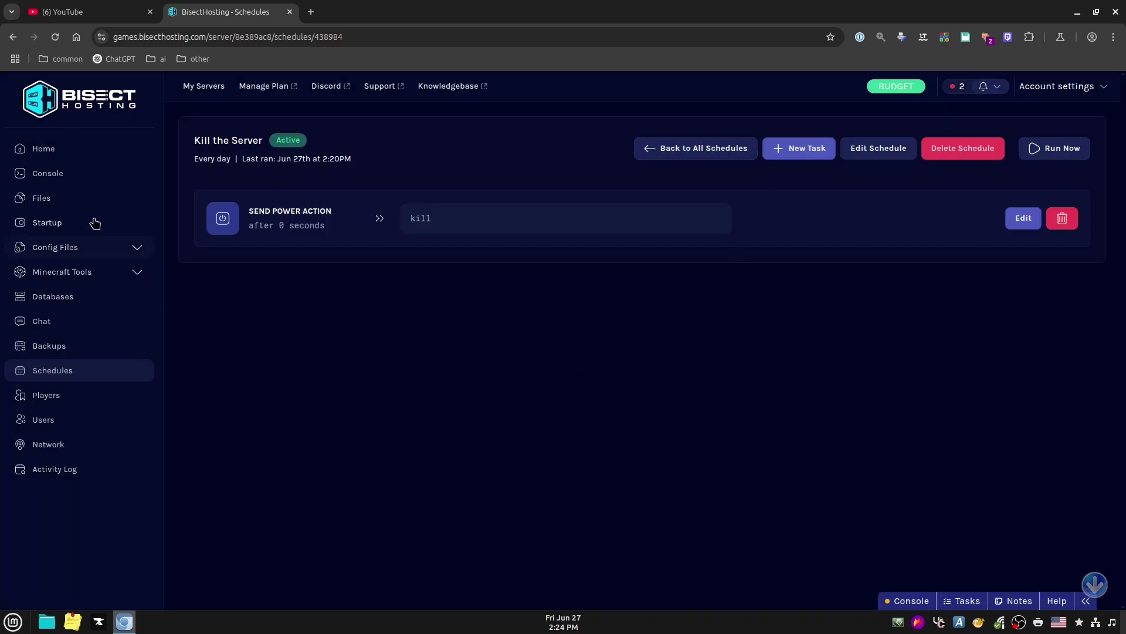
Monitor the scheduled shutdown in the server console, run the "list" command there, and check the current time.
click(68, 174)
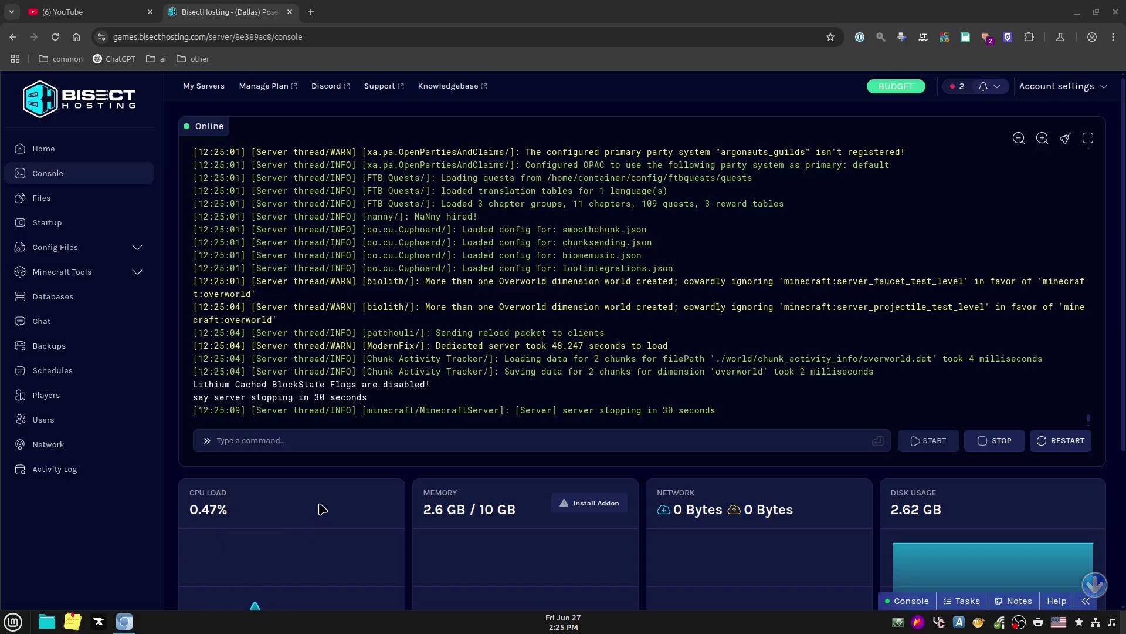
click(556, 434)
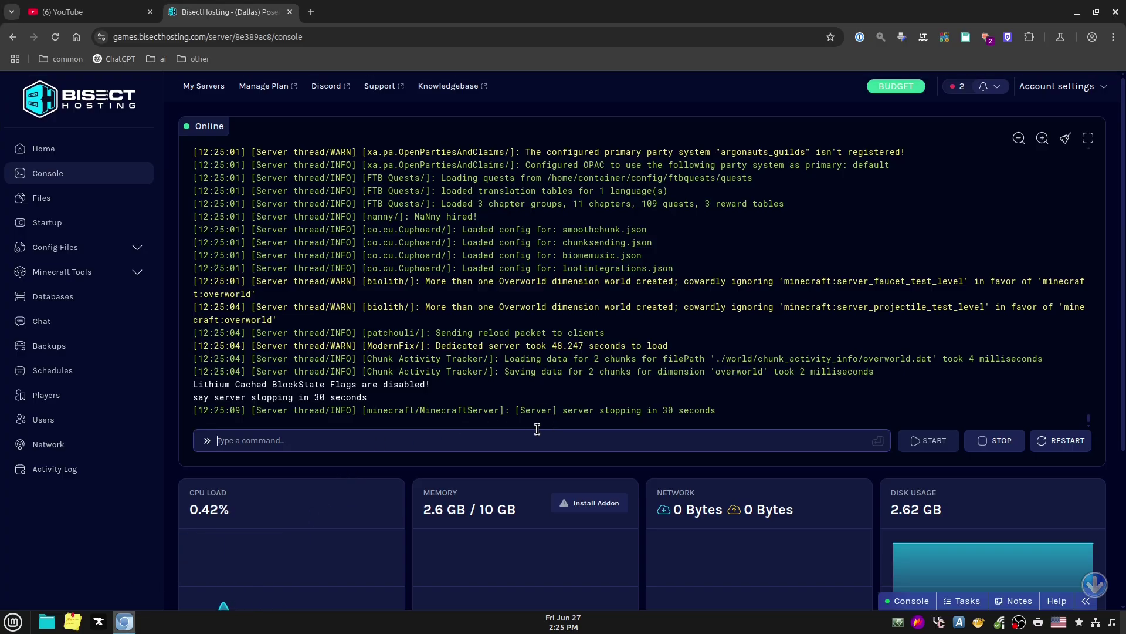
text(list)
key(Return)
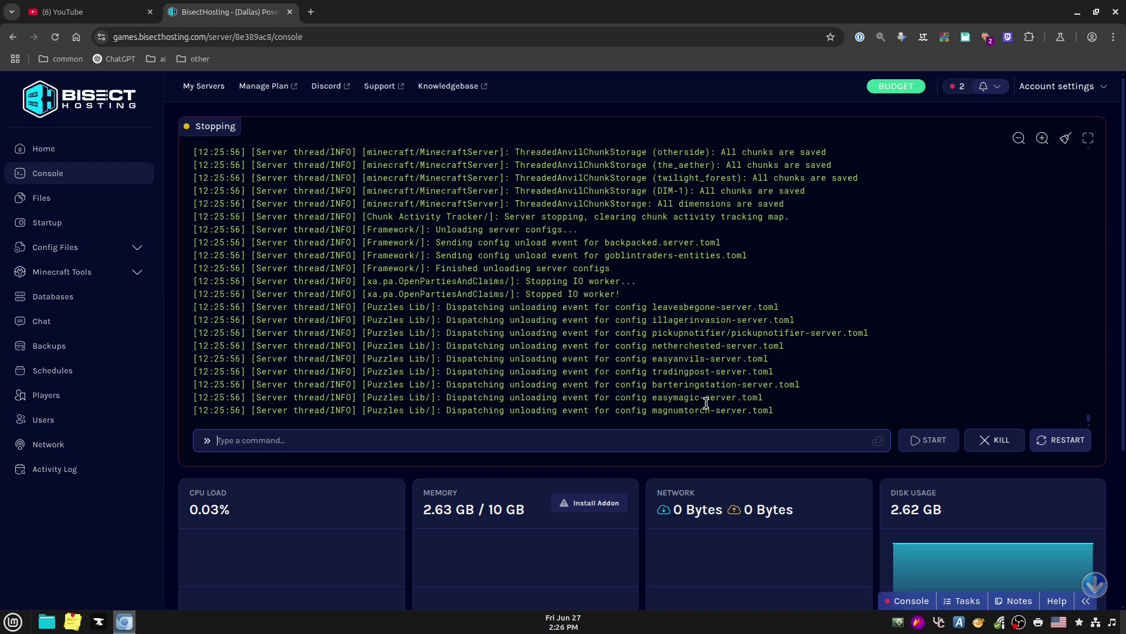
mouse_move(572, 626)
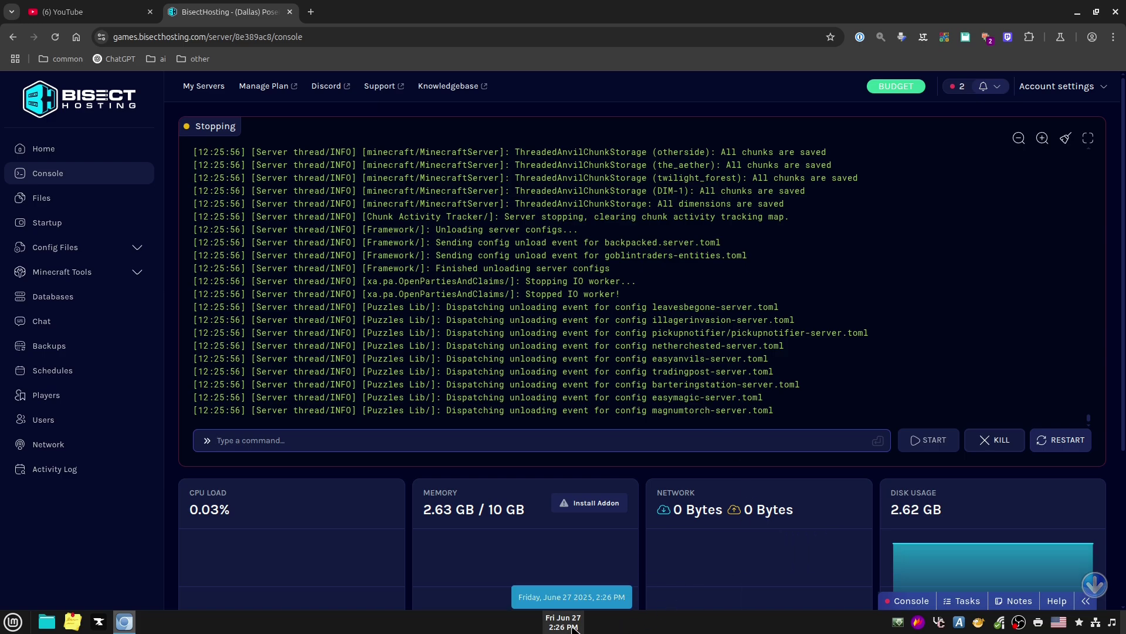